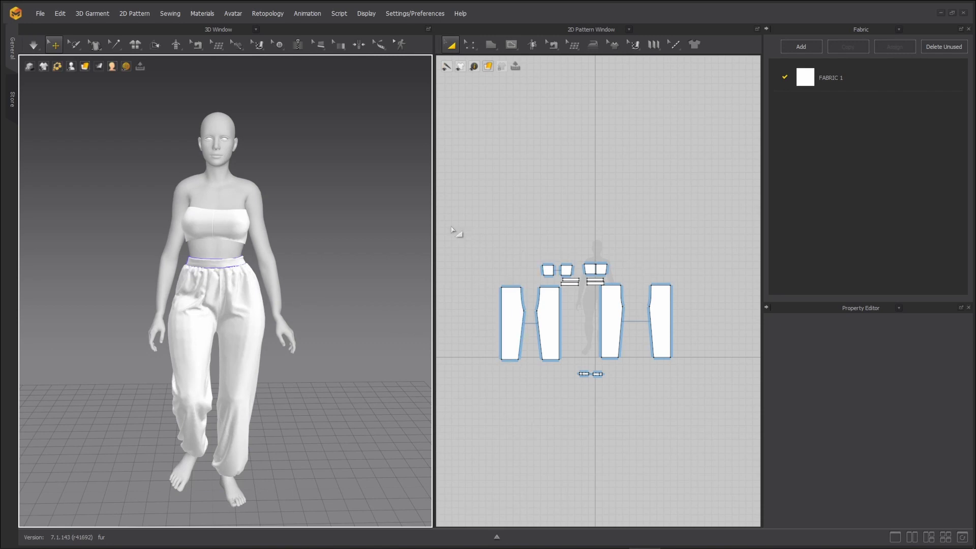
# Step: Select all of the garment's pattern pieces in the 2D pattern layout
pyautogui.moveTo(451, 227); pyautogui.dragTo(698, 379)
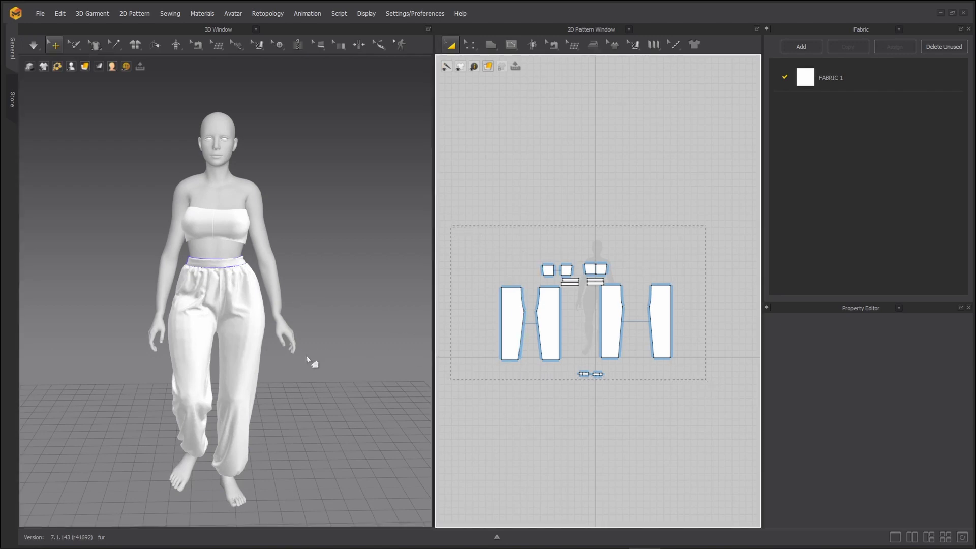
pyautogui.moveTo(332, 334); pyautogui.dragTo(257, 332, button='right')
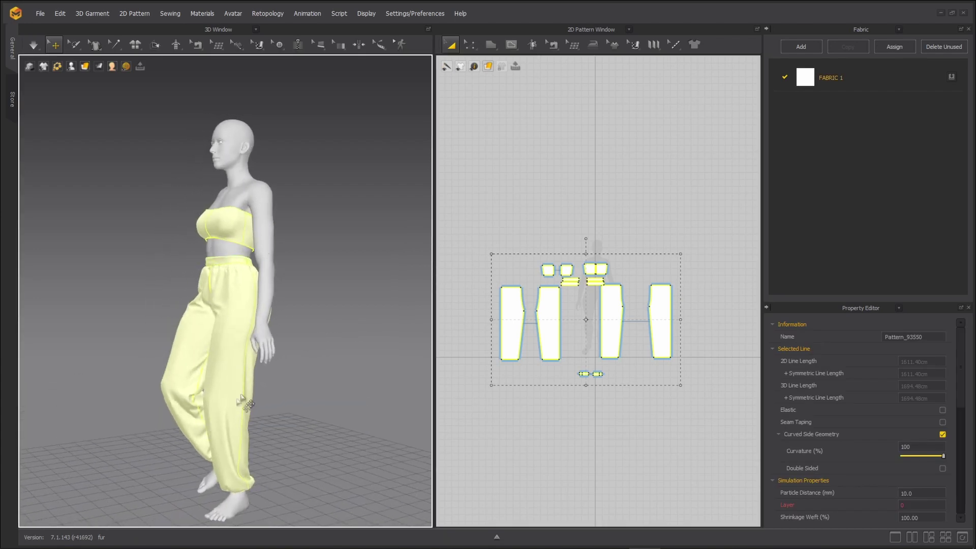
# Step: Open the animation pose model from the tut folder, inspect the garment from several angles, and close the viewer
pyautogui.moveTo(331, 547)
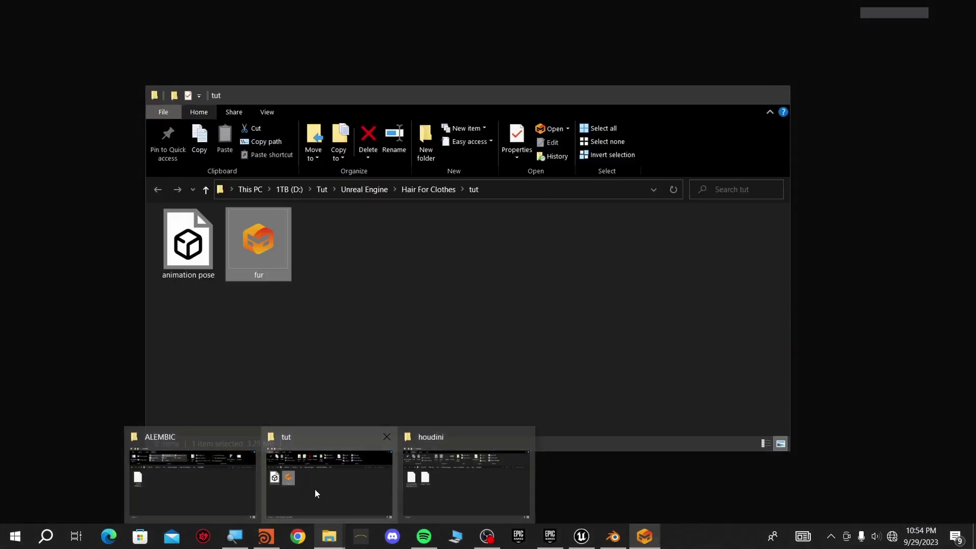
pyautogui.click(316, 489)
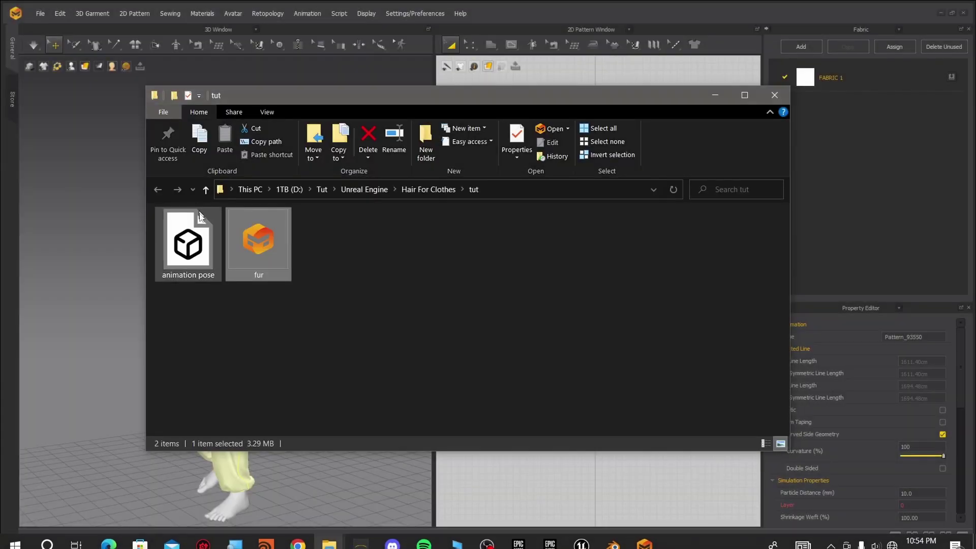
pyautogui.doubleClick(188, 254)
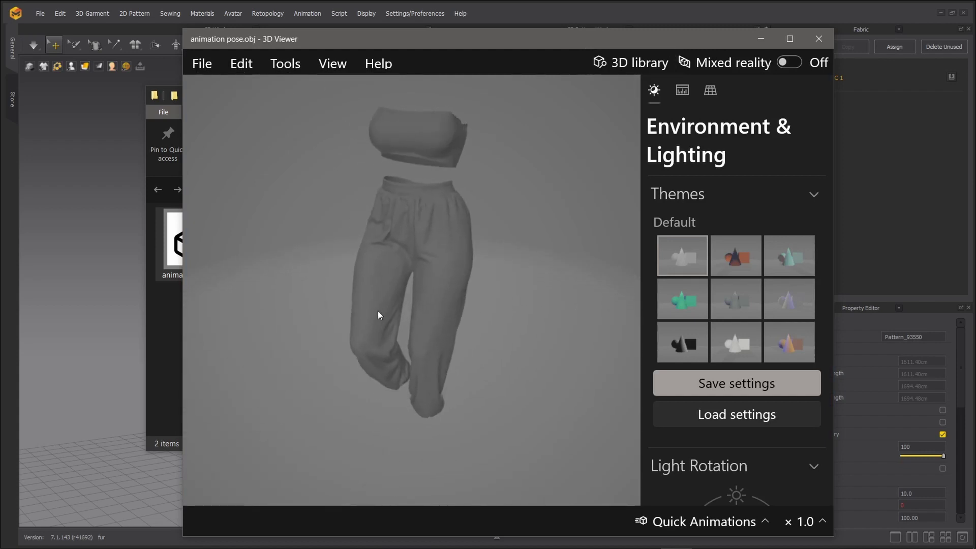
pyautogui.press('alt')
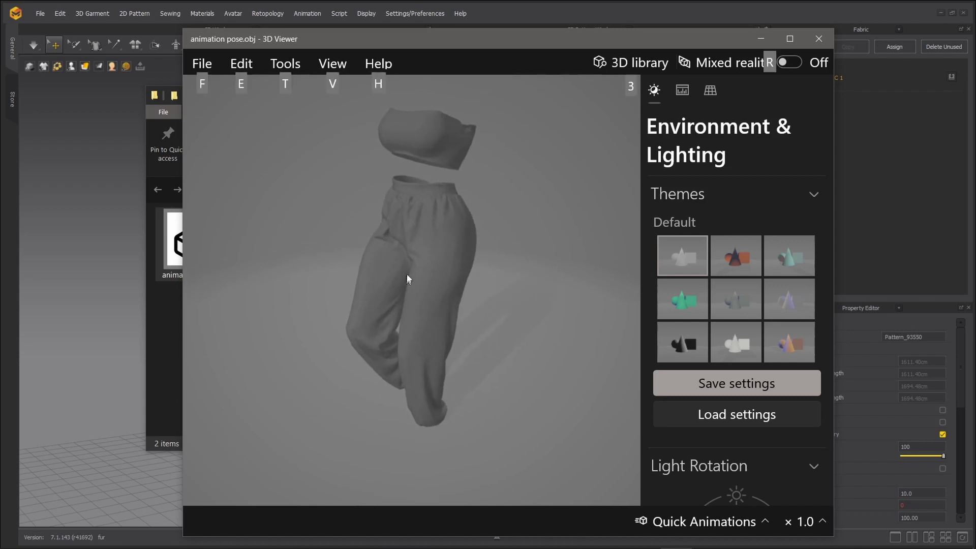
pyautogui.keyDown('alt'); pyautogui.moveTo(407, 275); pyautogui.dragTo(421, 242); pyautogui.keyUp('alt')
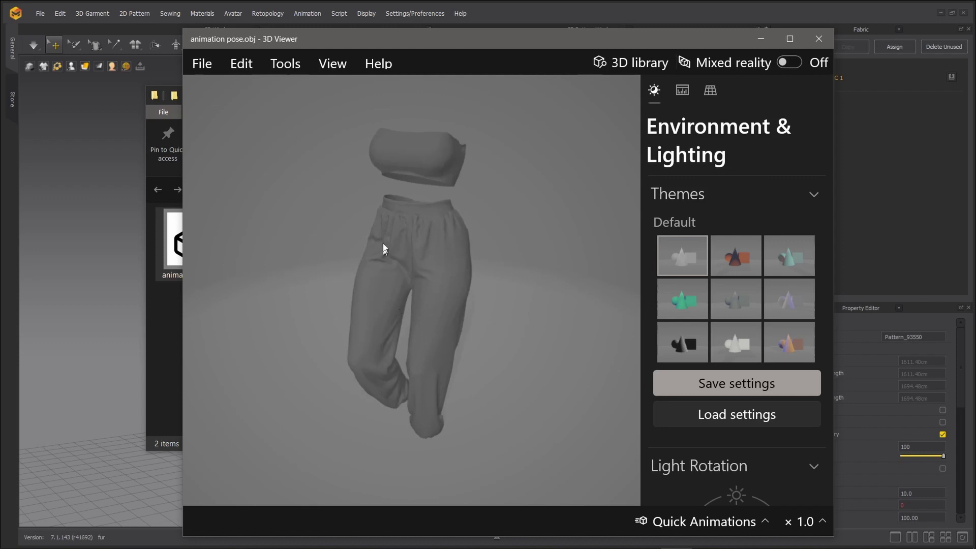
pyautogui.press('alt')
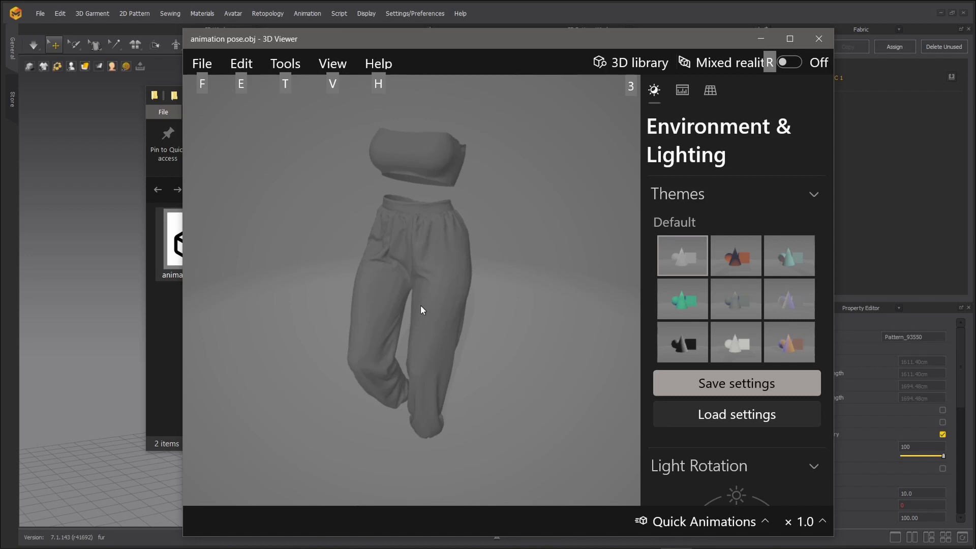
pyautogui.click(809, 41)
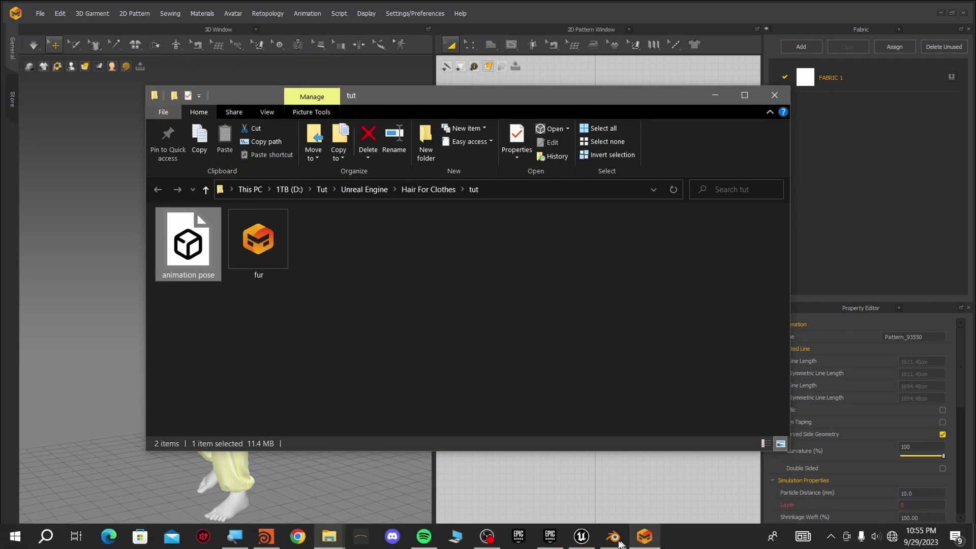
# Step: Switch to Blender, play the cloth_parent animation while viewing the garment from several sides, and stop playback
pyautogui.click(614, 536)
pyautogui.moveTo(481, 328); pyautogui.dragTo(449, 248, button='middle')
pyautogui.scroll(1, 449, 248)
pyautogui.keyDown('alt'); pyautogui.moveTo(539, 320); pyautogui.dragTo(551, 343, button='middle'); pyautogui.keyUp('alt')
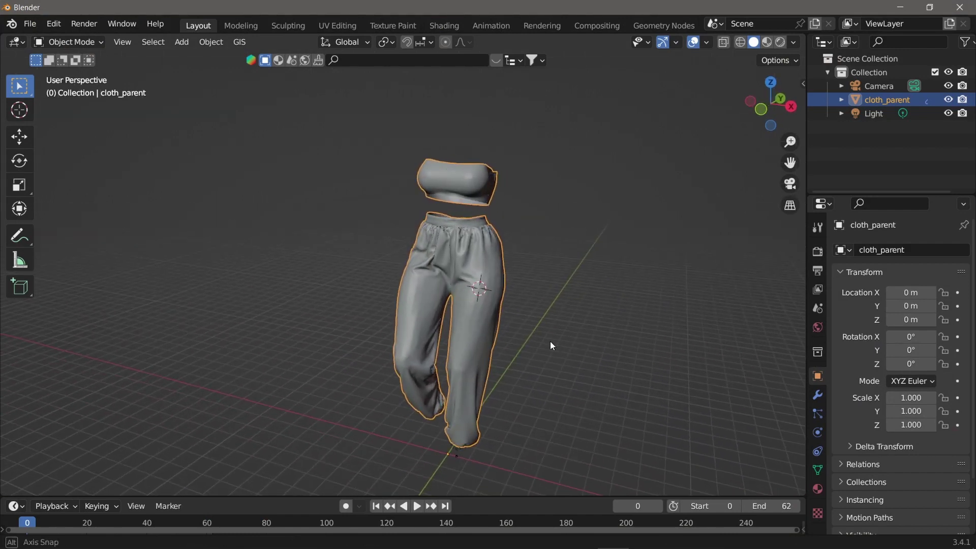
pyautogui.click(417, 507)
pyautogui.moveTo(322, 353); pyautogui.dragTo(488, 347, button='middle')
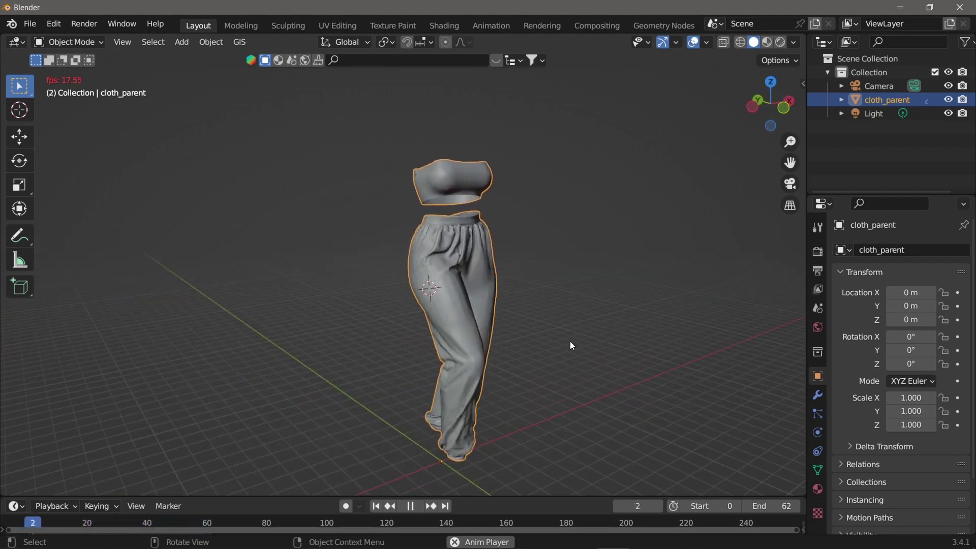
pyautogui.moveTo(569, 341); pyautogui.dragTo(462, 349, button='middle')
pyautogui.moveTo(585, 354); pyautogui.dragTo(507, 360, button='middle')
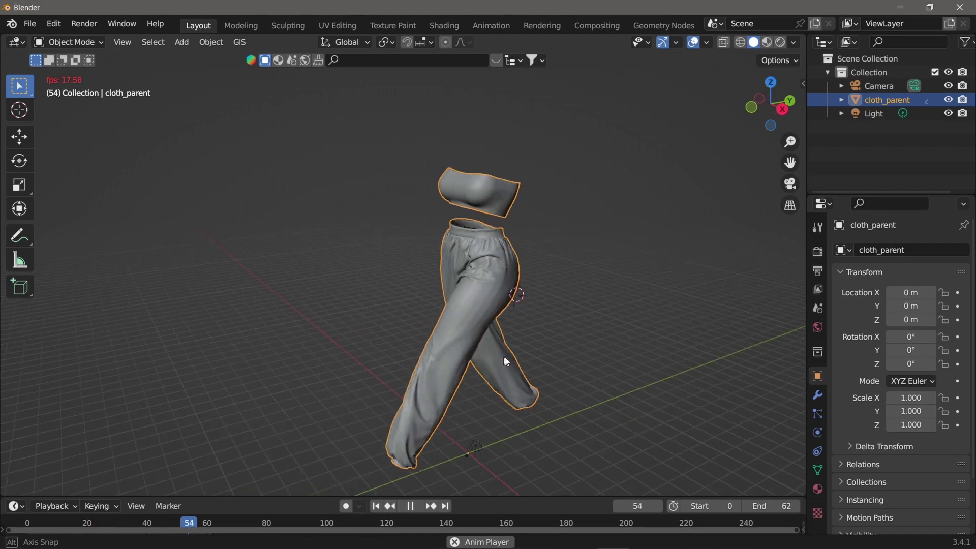
pyautogui.click(410, 506)
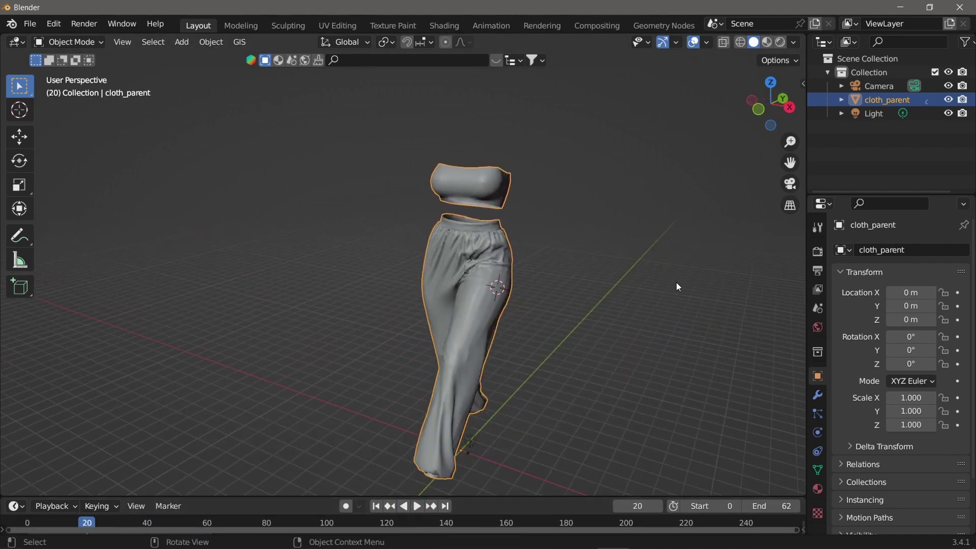
# Step: Return to Marvelous Designer, clearing the folder window away, and view the dressed avatar from the front
pyautogui.click(899, 9)
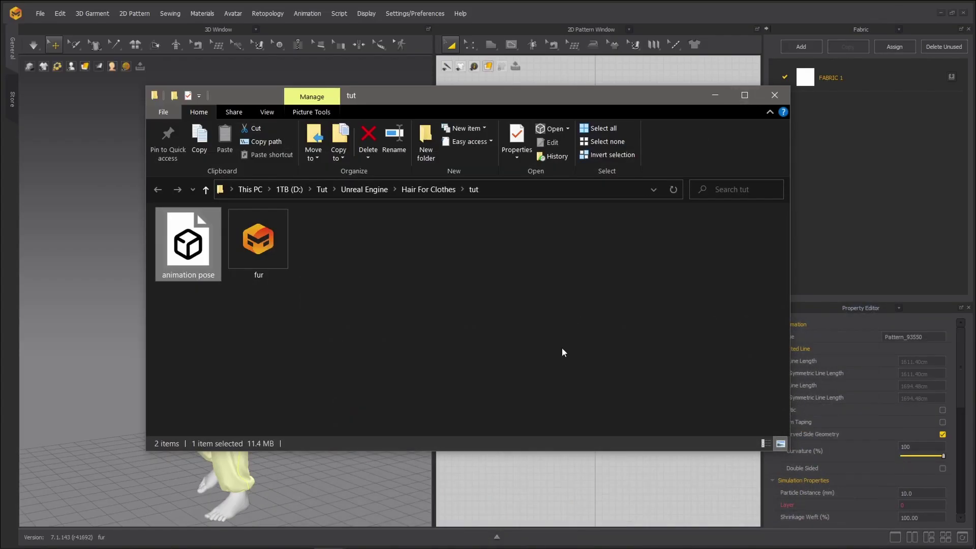
pyautogui.click(709, 95)
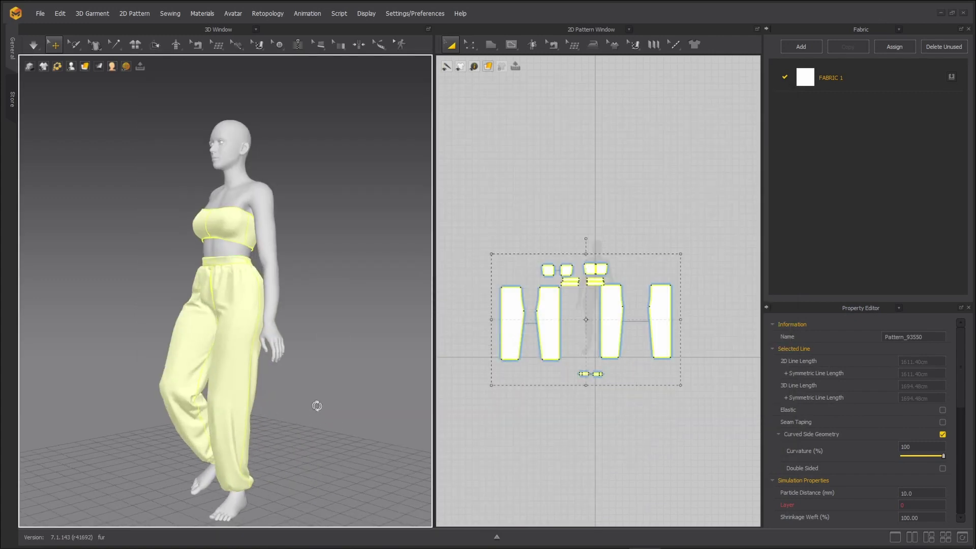
pyautogui.moveTo(317, 405); pyautogui.dragTo(291, 226, button='right')
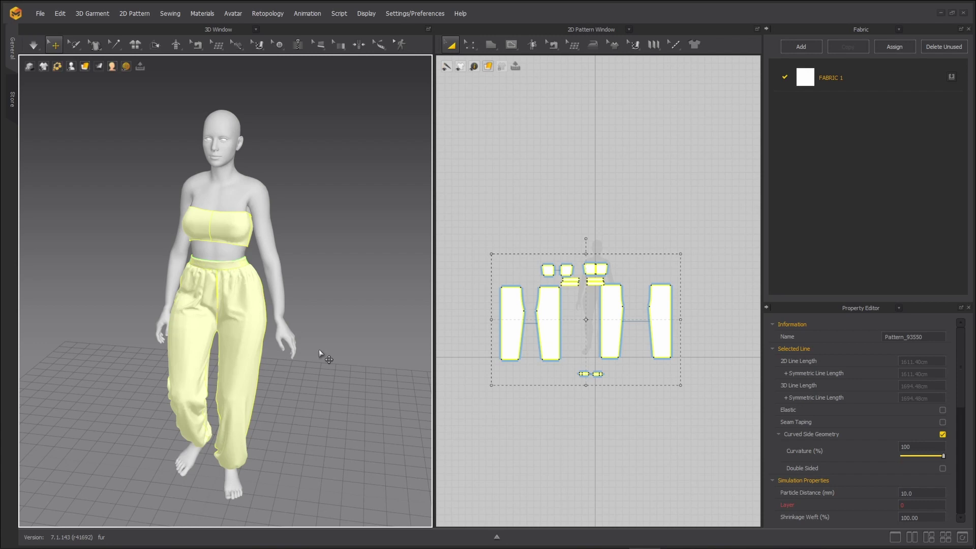
# Step: Switch to Houdini and hide the fur of fur_test_hairgen1 to look at the bare garment
pyautogui.moveTo(237, 547)
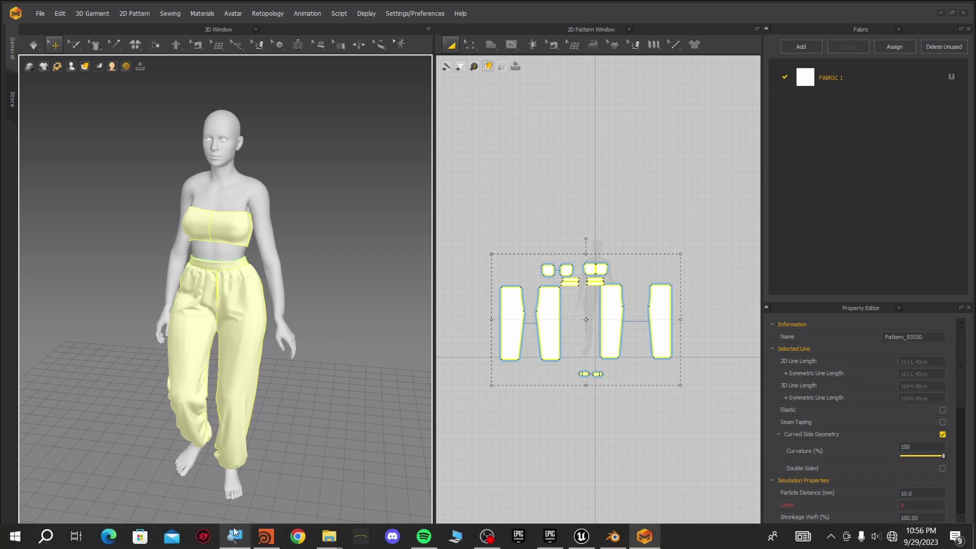
pyautogui.click(265, 538)
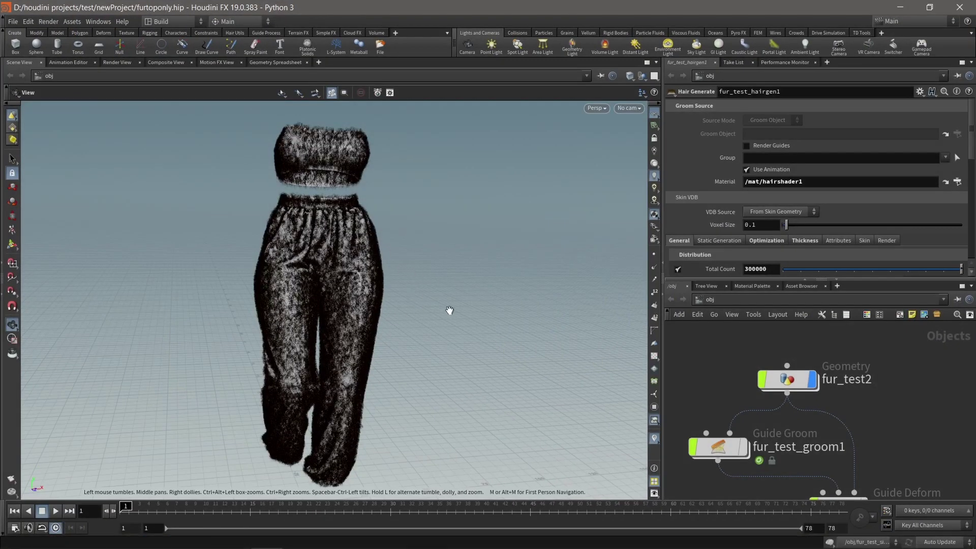
pyautogui.moveTo(453, 322)
pyautogui.mouseDown()
pyautogui.moveTo(321, 349)
pyautogui.moveTo(371, 331)
pyautogui.moveTo(461, 329)
pyautogui.mouseUp()
pyautogui.moveTo(893, 435); pyautogui.dragTo(846, 401, button='middle')
pyautogui.scroll(-3, 885, 374)
pyautogui.click(840, 439)
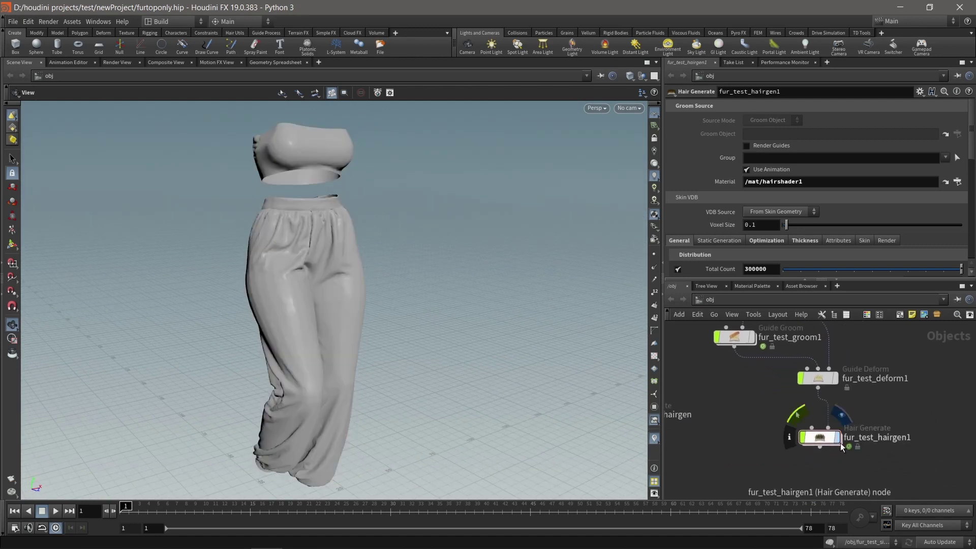
pyautogui.moveTo(388, 338)
pyautogui.mouseDown()
pyautogui.moveTo(447, 337)
pyautogui.moveTo(369, 338)
pyautogui.mouseUp()
# Step: Open the network inside the fur_test2 geometry and examine the garment mesh from several angles
pyautogui.moveTo(832, 392); pyautogui.dragTo(854, 490, button='middle')
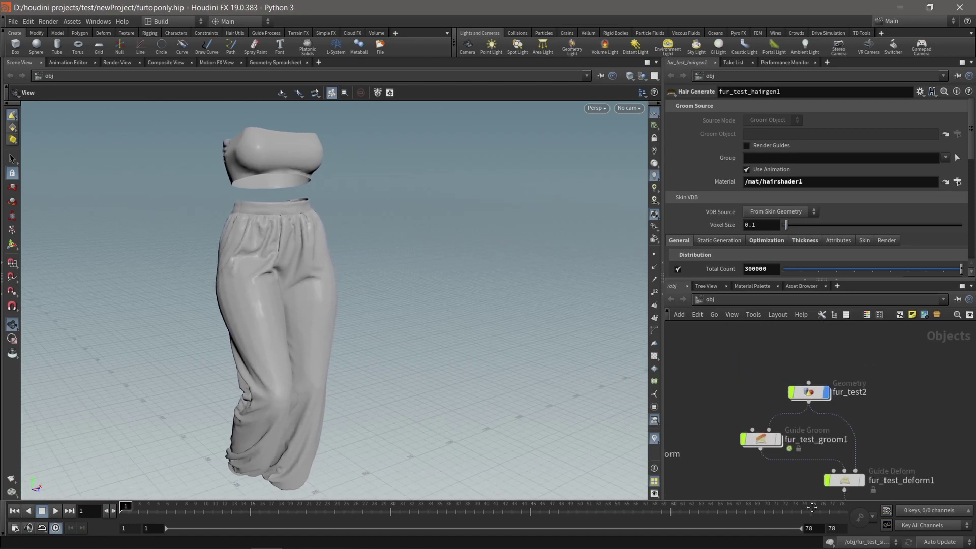
pyautogui.doubleClick(797, 395)
pyautogui.click(851, 424)
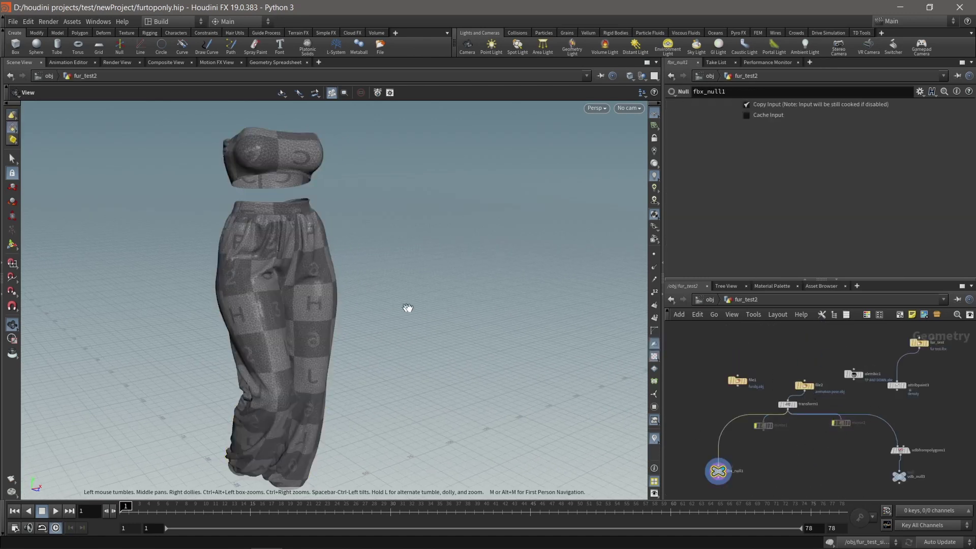
pyautogui.moveTo(407, 307)
pyautogui.mouseDown()
pyautogui.moveTo(229, 322)
pyautogui.moveTo(279, 338)
pyautogui.moveTo(328, 307)
pyautogui.moveTo(312, 328)
pyautogui.mouseUp()
pyautogui.moveTo(438, 335)
pyautogui.mouseDown()
pyautogui.moveTo(335, 326)
pyautogui.moveTo(499, 338)
pyautogui.moveTo(290, 338)
pyautogui.moveTo(458, 334)
pyautogui.moveTo(356, 336)
pyautogui.moveTo(386, 335)
pyautogui.mouseUp()
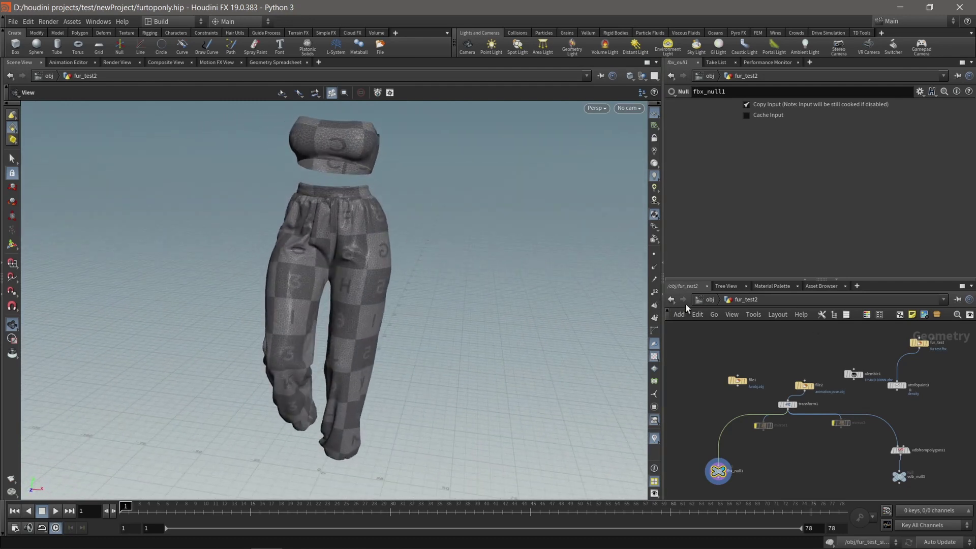
# Step: Return to the object level and display the fur of fur_test_hairgen1 again
pyautogui.click(707, 299)
pyautogui.moveTo(853, 391); pyautogui.dragTo(851, 316, button='middle')
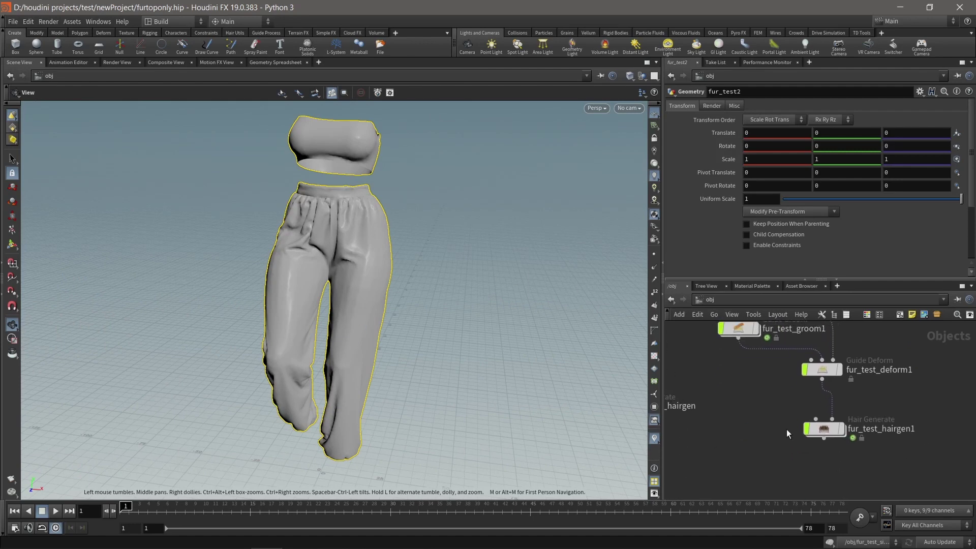
pyautogui.click(842, 429)
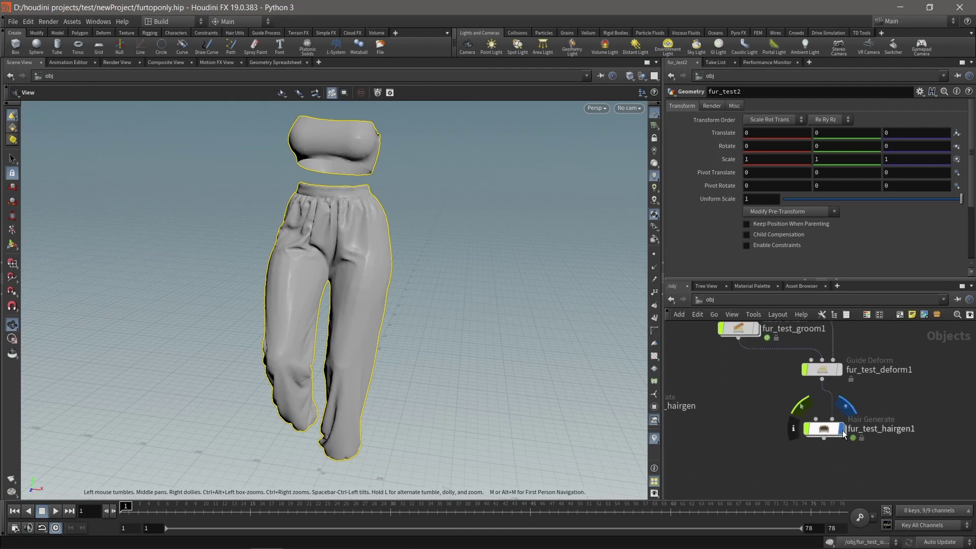
pyautogui.moveTo(413, 306); pyautogui.dragTo(419, 322, button='middle')
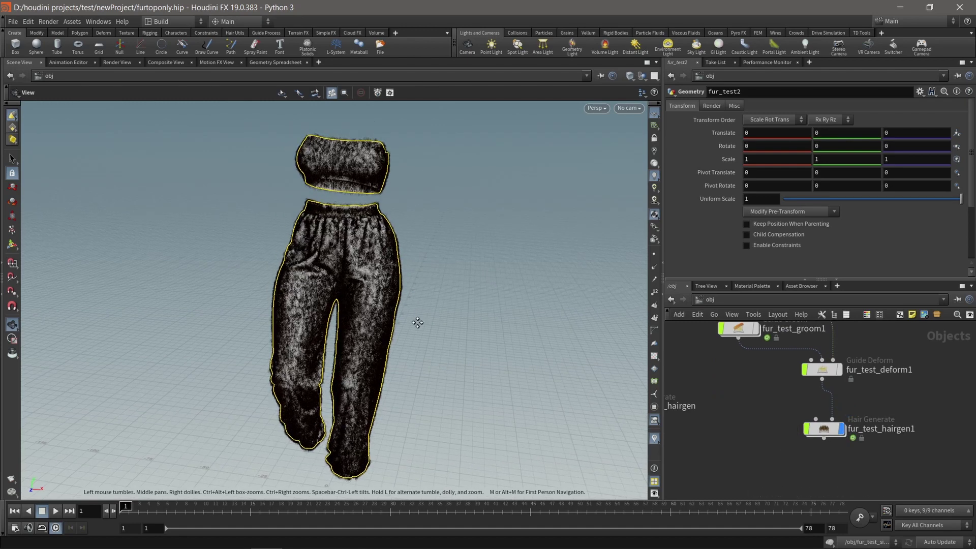
# Step: Select fur_test_hairgen1 to review its hair distribution settings, then deselect it
pyautogui.click(818, 430)
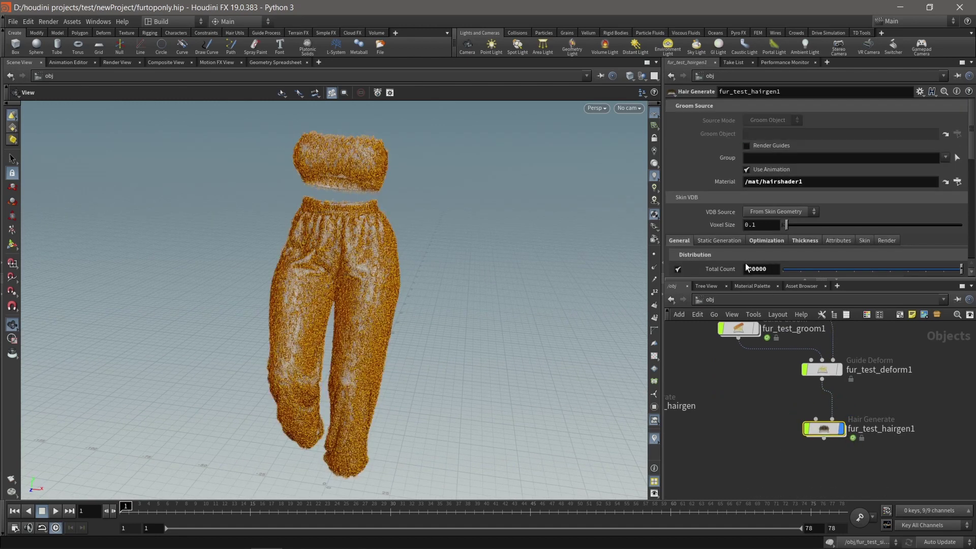
pyautogui.scroll(-1, 737, 258)
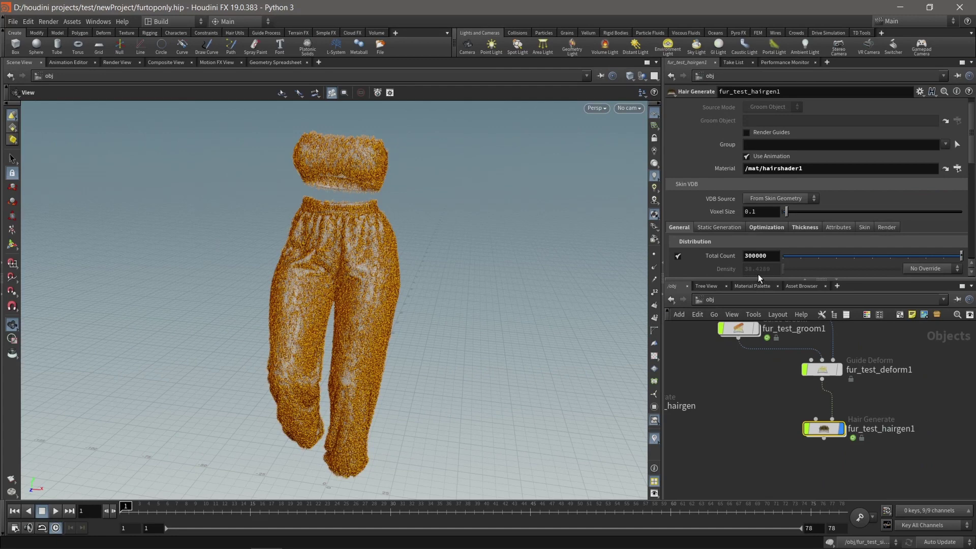
pyautogui.click(764, 385)
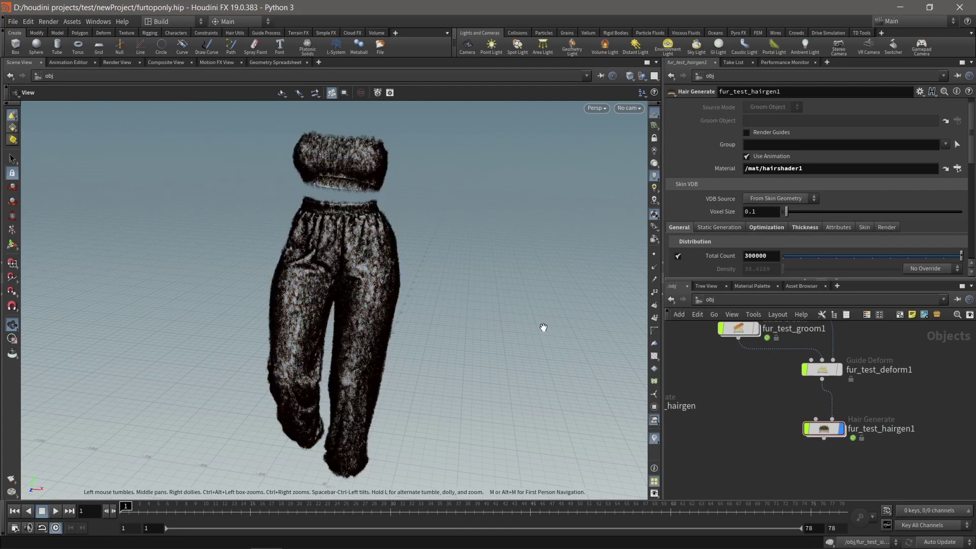
# Step: Open the modify network inside fur_test_hairgen1, review the rop_alembic2 export node's settings, and return to the object level
pyautogui.doubleClick(824, 428)
pyautogui.scroll(10, 810, 452)
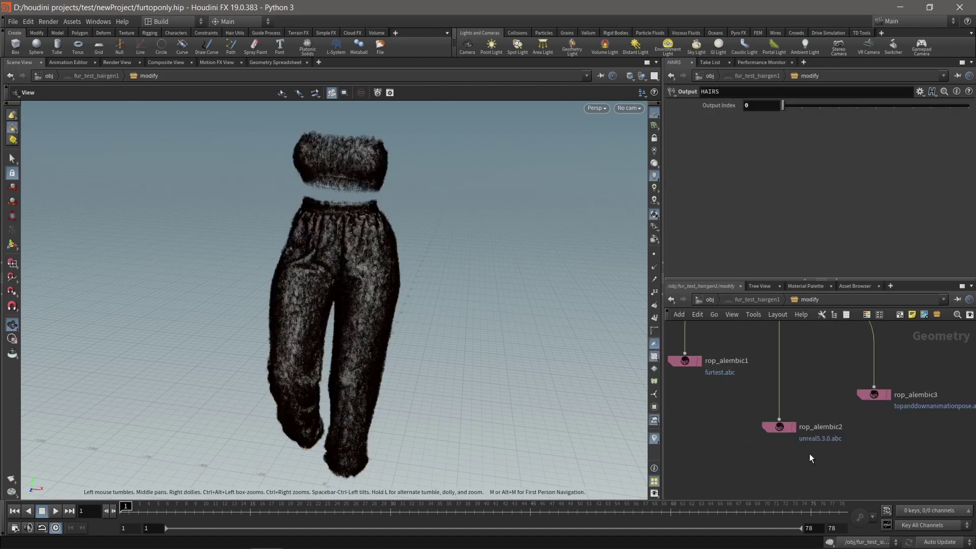
pyautogui.click(869, 436)
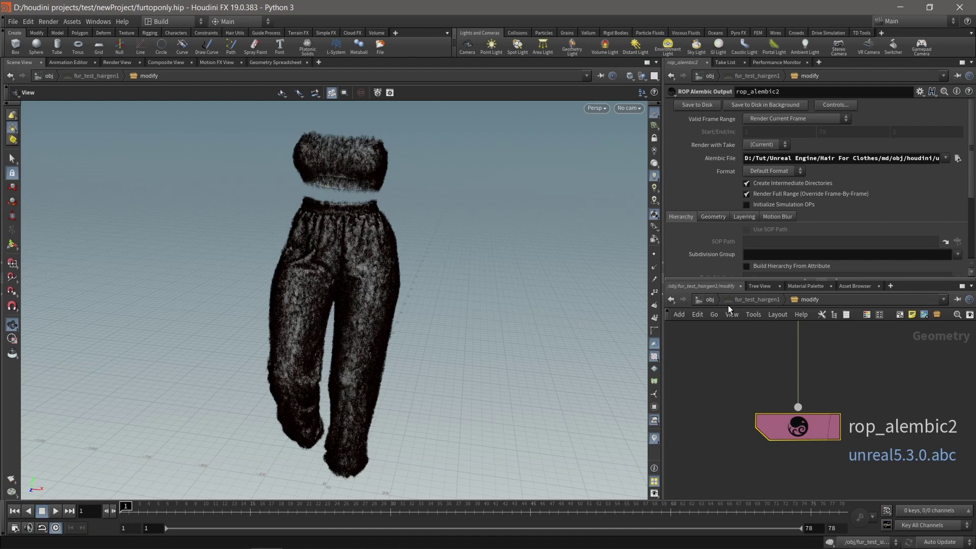
pyautogui.click(711, 301)
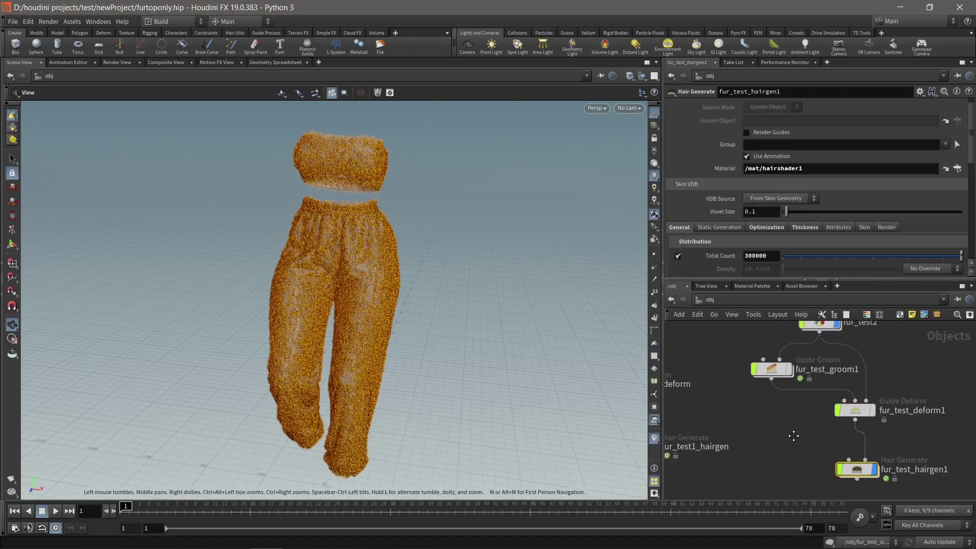
# Step: Toggle the display of the fur_test2 garment geometry and examine the fur strands on the pants up close
pyautogui.moveTo(266, 332)
pyautogui.mouseDown()
pyautogui.moveTo(392, 343)
pyautogui.moveTo(442, 336)
pyautogui.moveTo(336, 335)
pyautogui.moveTo(382, 336)
pyautogui.mouseUp()
pyautogui.moveTo(794, 416); pyautogui.dragTo(796, 438, button='middle')
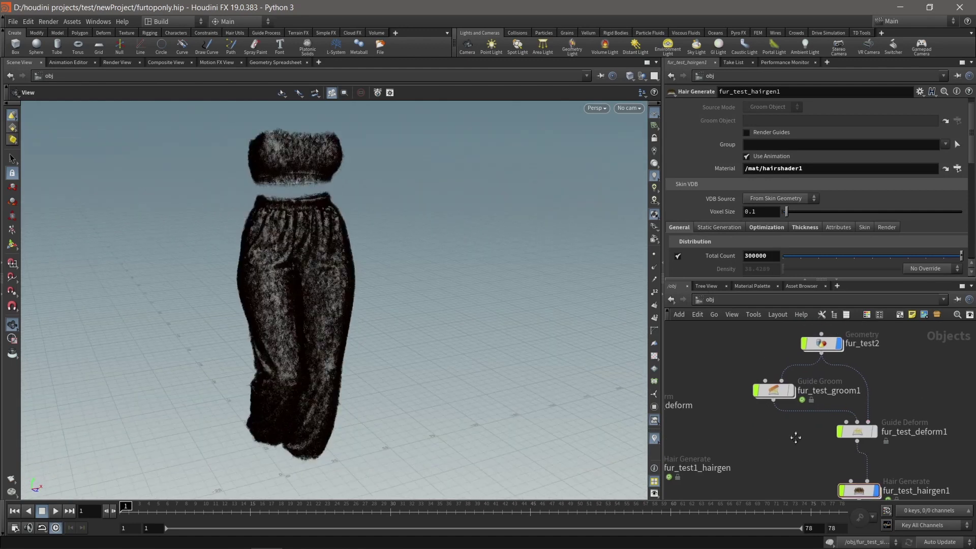
pyautogui.click(839, 345)
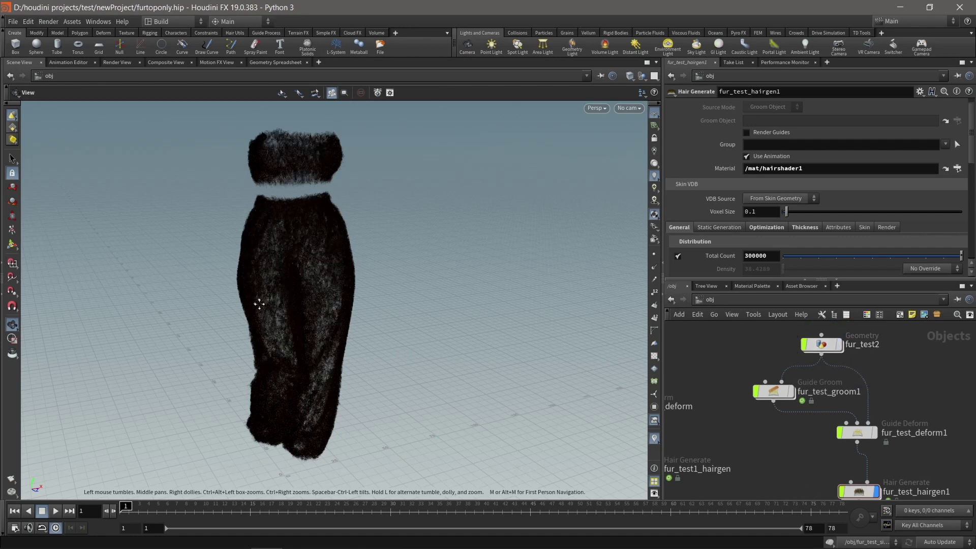
pyautogui.scroll(4, 283, 291)
pyautogui.moveTo(331, 309); pyautogui.dragTo(376, 305)
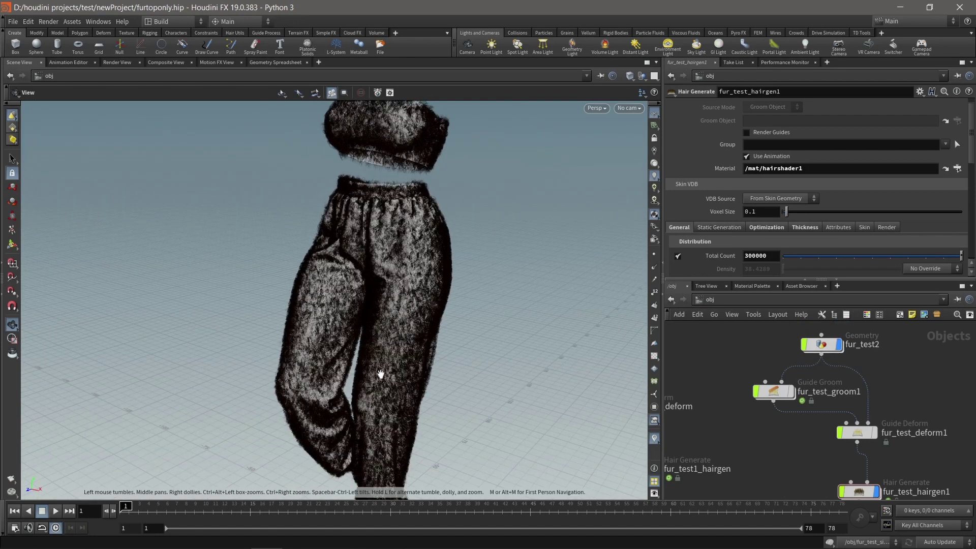
pyautogui.scroll(10, 423, 357)
pyautogui.scroll(-8, 399, 346)
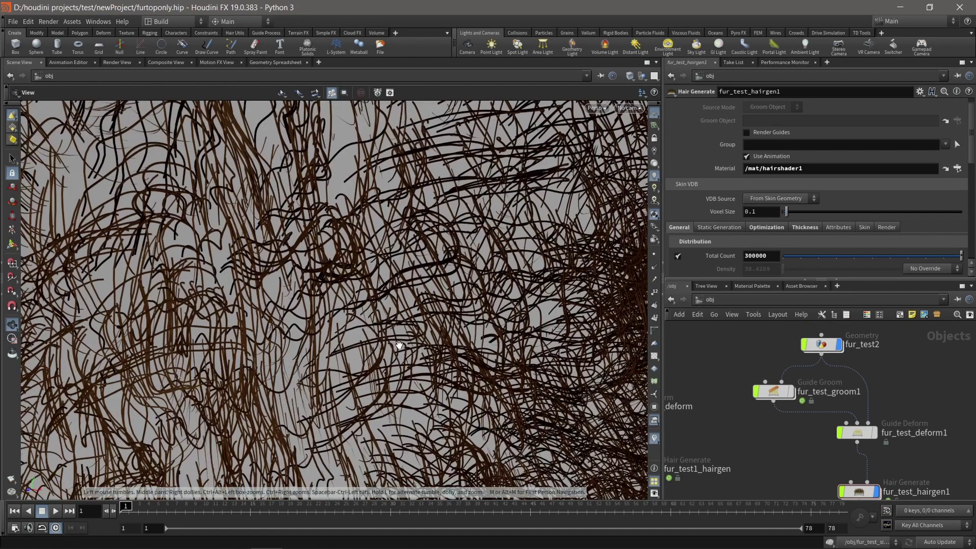
# Step: Examine the fur coverage from close up on the pants out to the whole garment
pyautogui.scroll(-8, 399, 346)
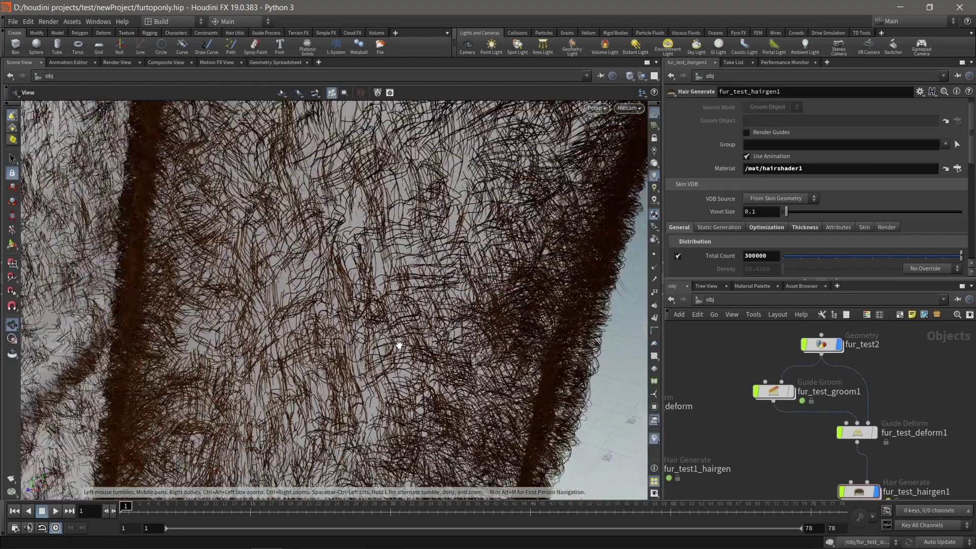
pyautogui.scroll(-8, 399, 345)
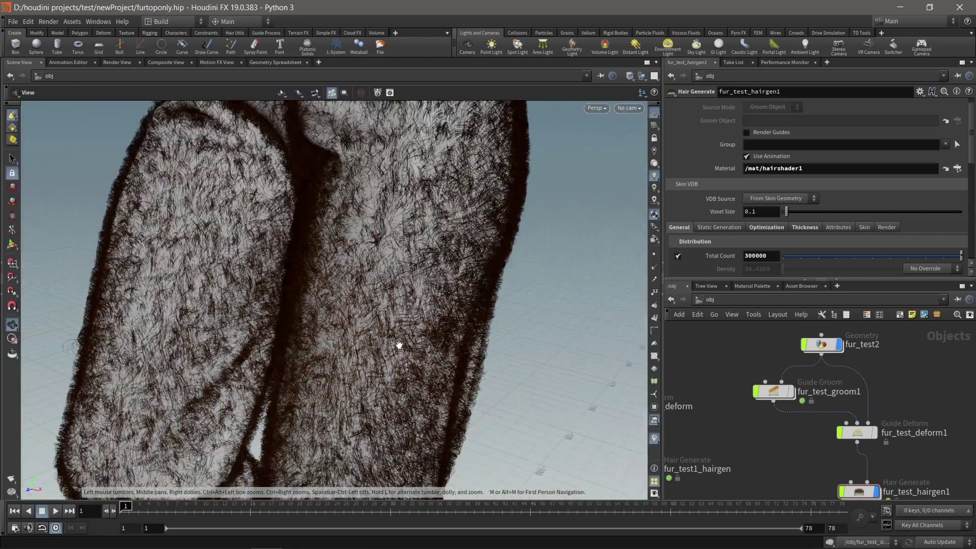
pyautogui.scroll(-3, 399, 345)
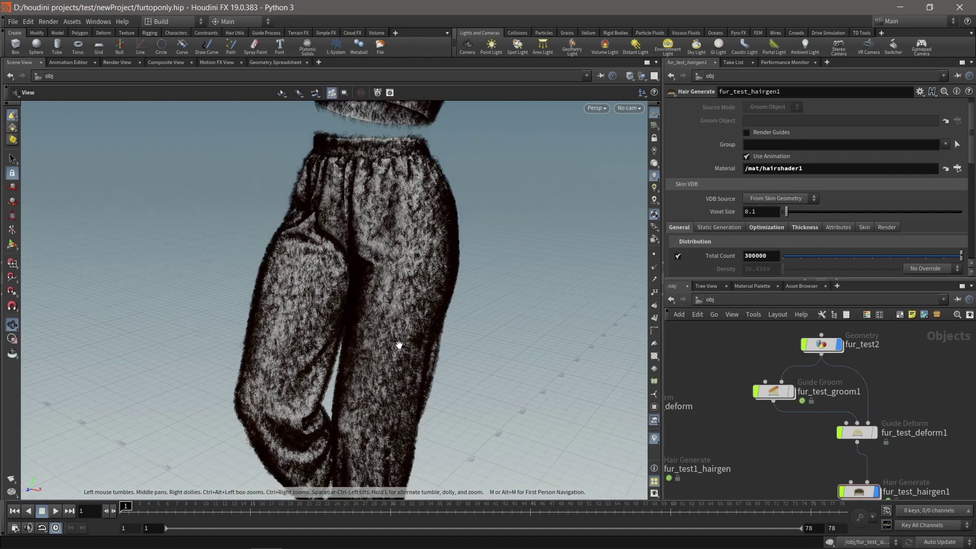
pyautogui.moveTo(397, 353); pyautogui.dragTo(421, 358)
pyautogui.scroll(-2, 407, 358)
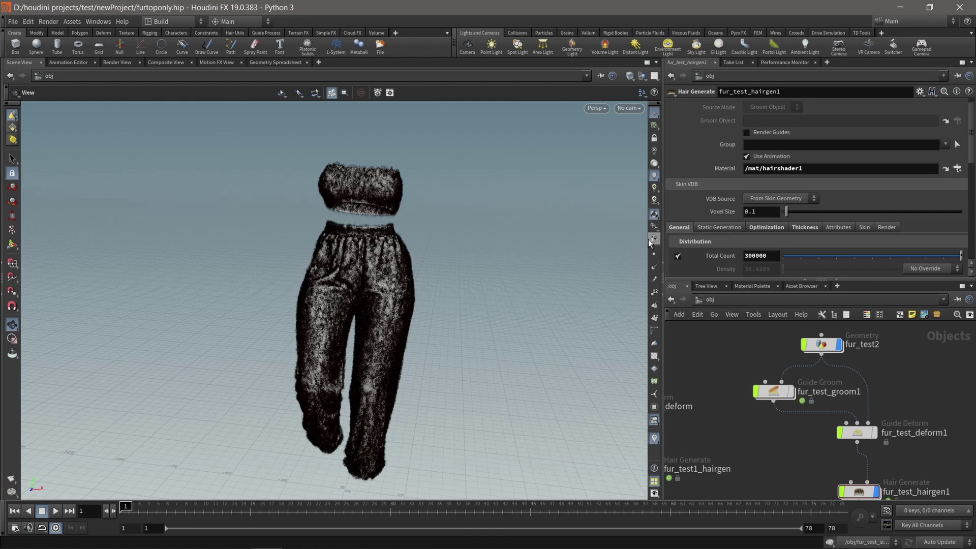
# Step: Switch to Unreal Engine and create a folder named cache in the project's Content folder
pyautogui.click(901, 7)
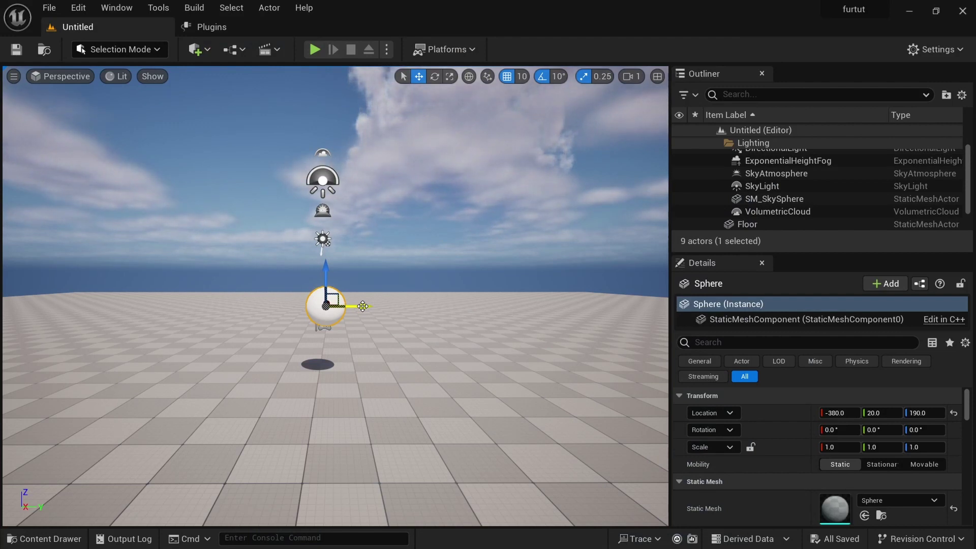
pyautogui.hotkey('ctrl', 'space')
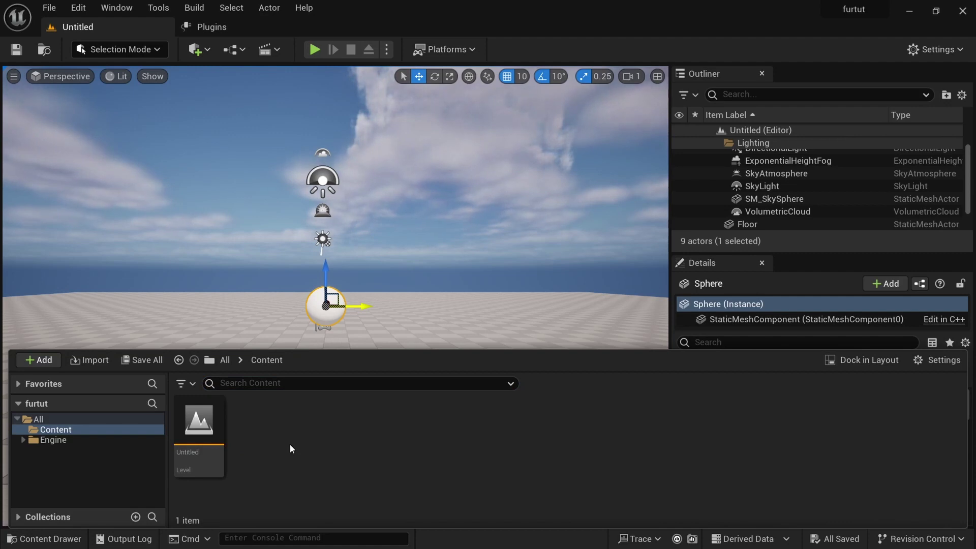
pyautogui.hotkey('ctrl', 'shift', 'n')
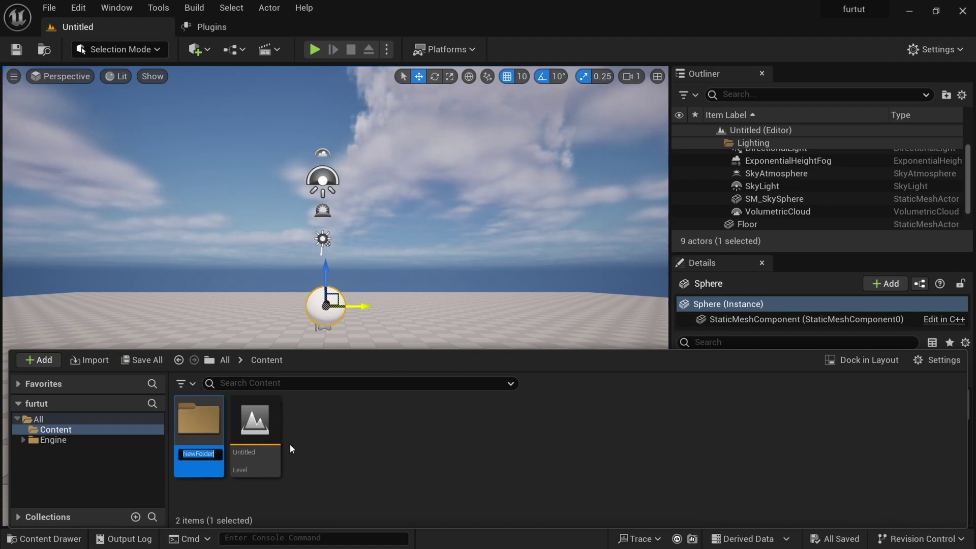
pyautogui.write('cache')
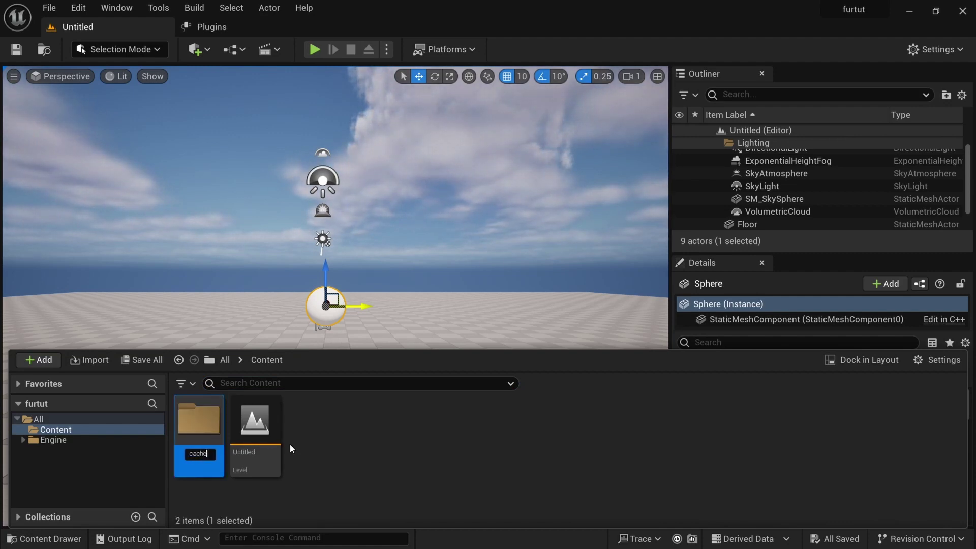
pyautogui.press('Return')
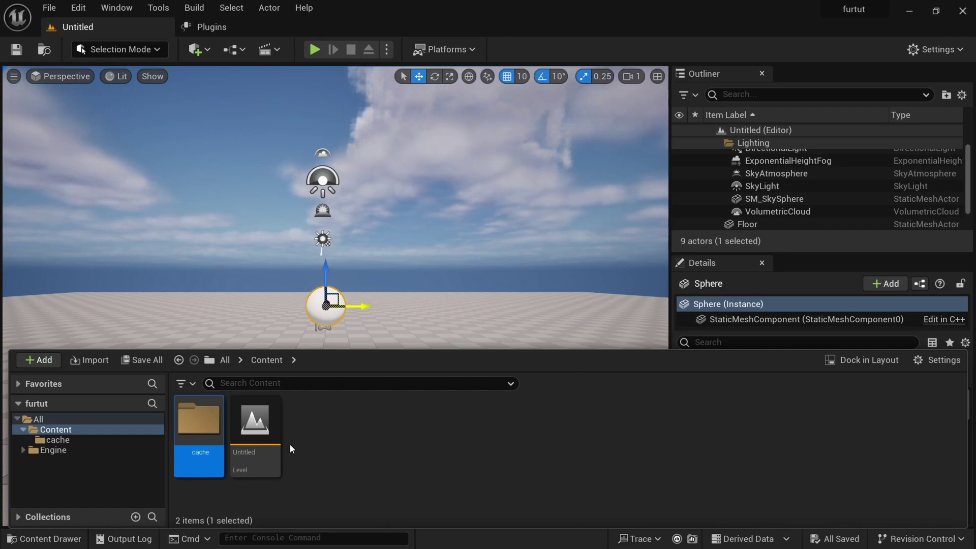
# Step: Create a second folder named fur in Content and open it
pyautogui.hotkey('ctrl', 'shift', 'n')
pyautogui.write('fur')
pyautogui.press('Return')
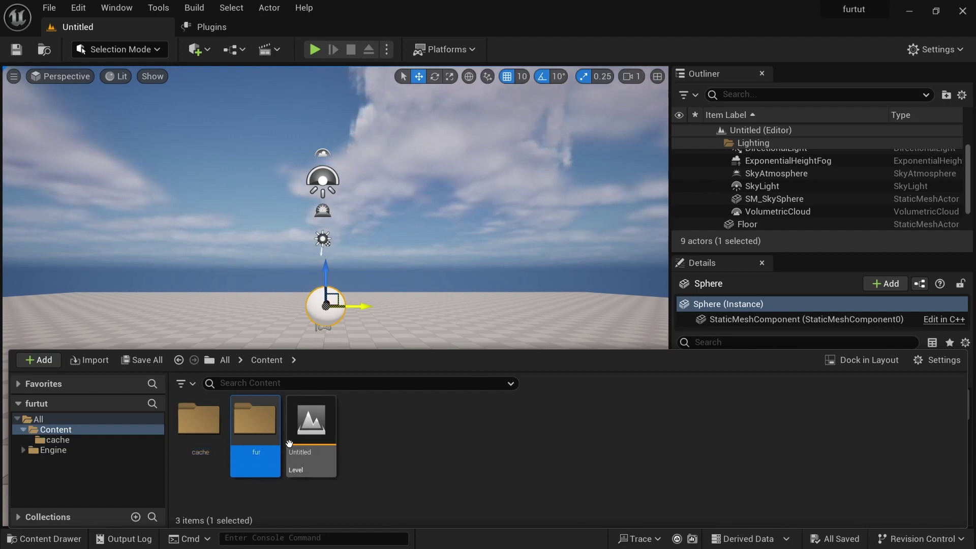
pyautogui.doubleClick(240, 445)
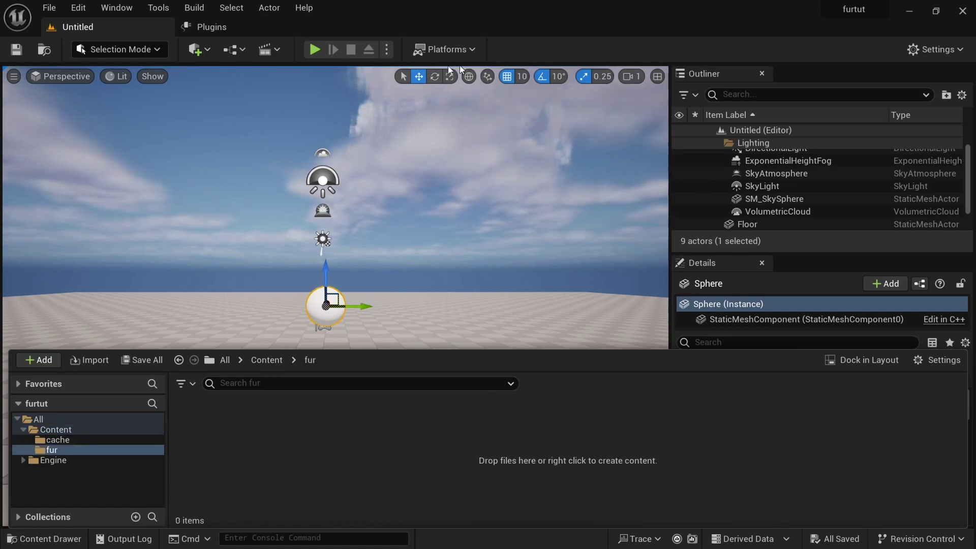
# Step: Enable the Alembic Groom Importer and Groom plugins and restart the editor
pyautogui.click(204, 30)
pyautogui.click(289, 51)
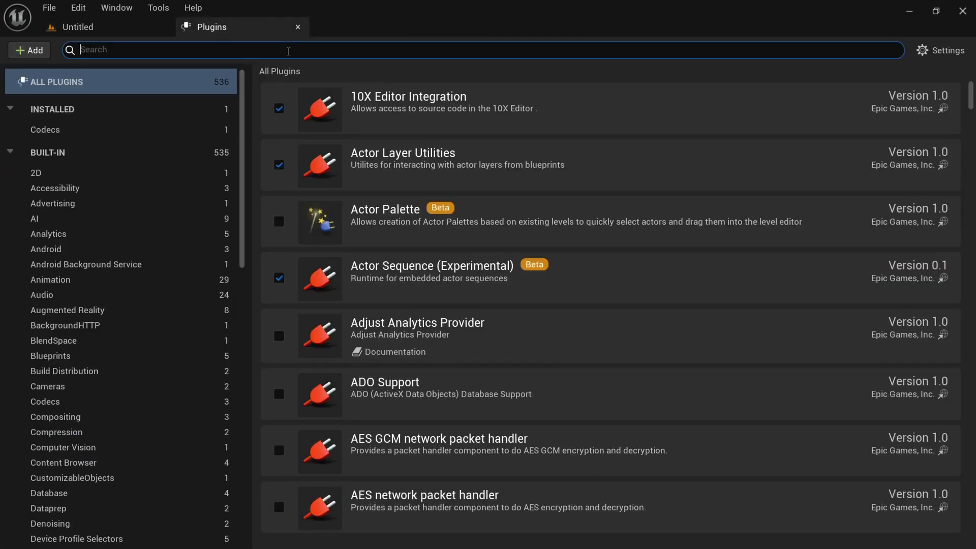
pyautogui.write('groo')
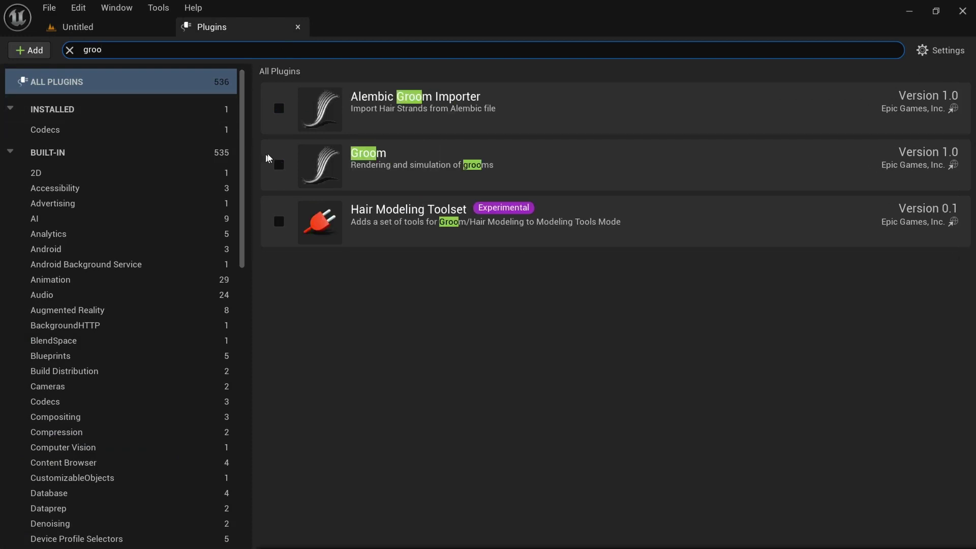
pyautogui.click(279, 109)
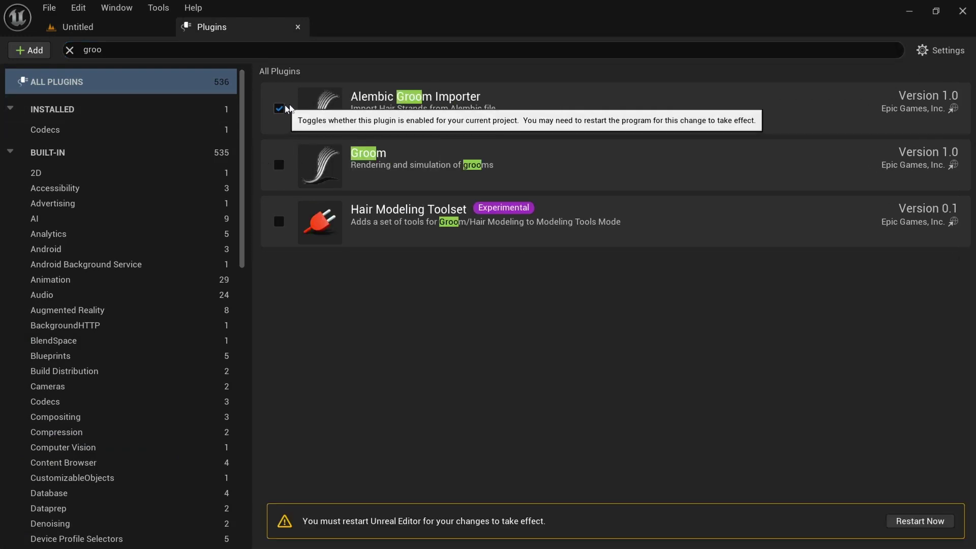
pyautogui.click(284, 164)
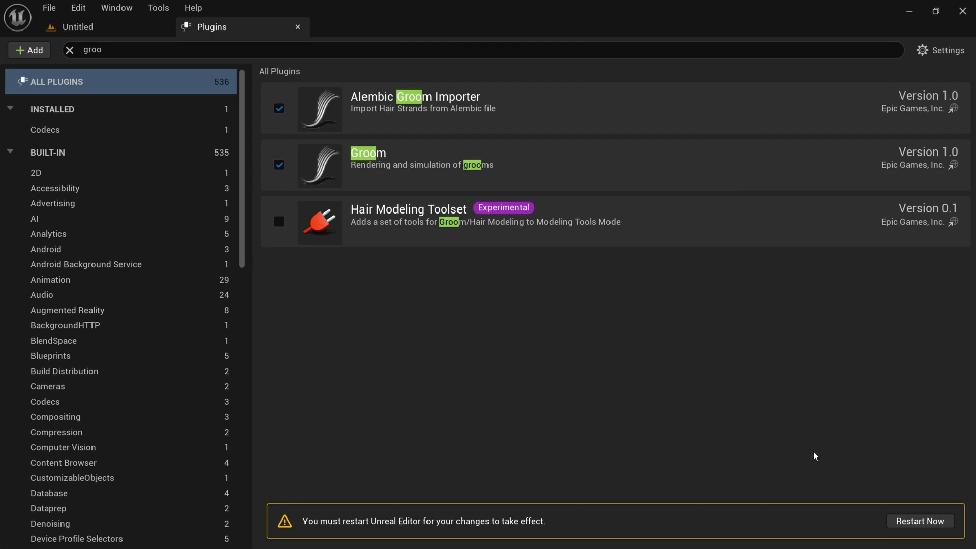
pyautogui.click(919, 522)
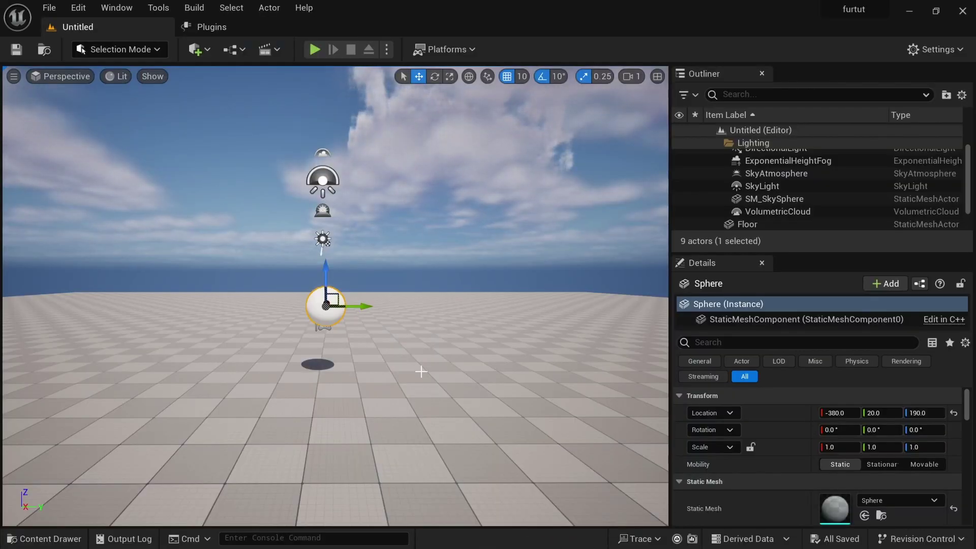
# Step: Open the fur folder and bring unreal5.3.0.abc from the houdini folder on disk into it as a groom import
pyautogui.hotkey('ctrl', 'space')
pyautogui.doubleClick(257, 415)
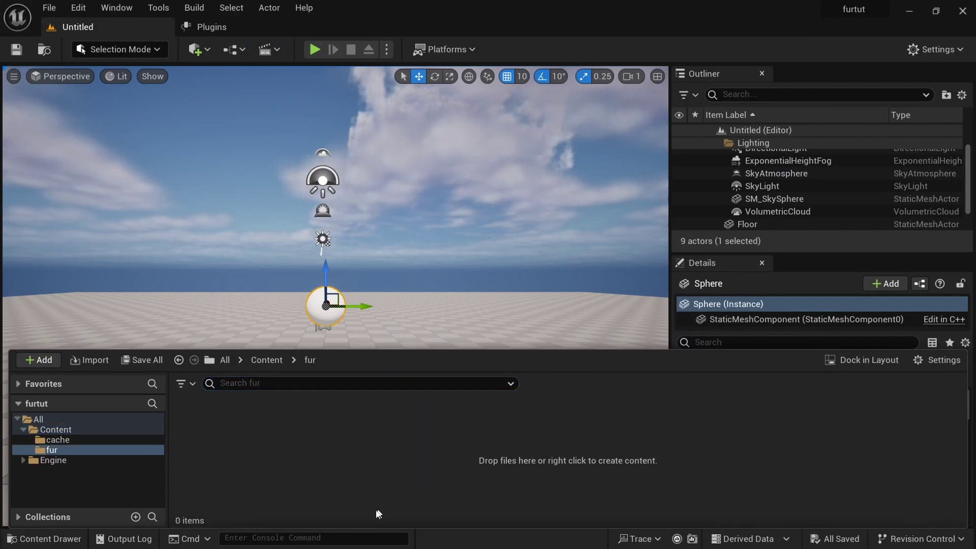
pyautogui.press('super')
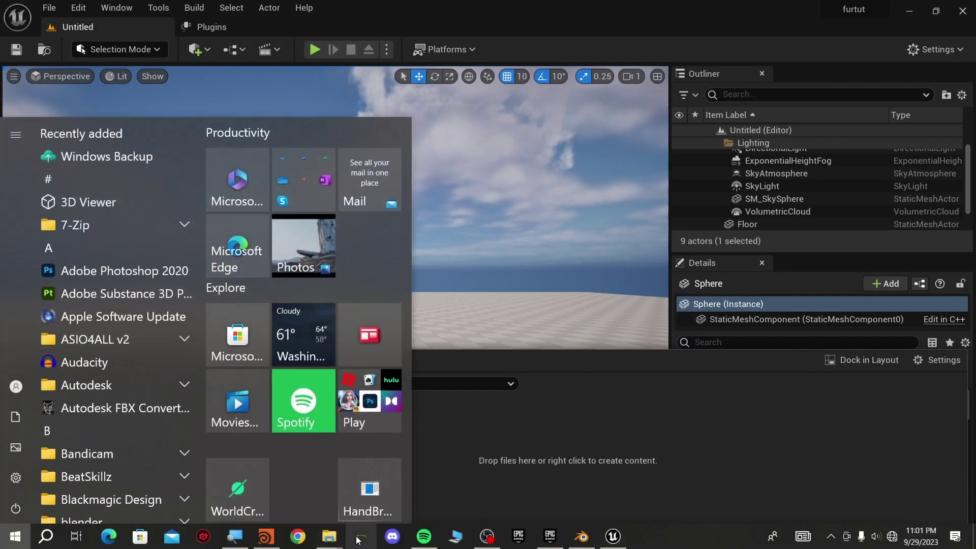
pyautogui.moveTo(359, 540)
pyautogui.click(419, 490)
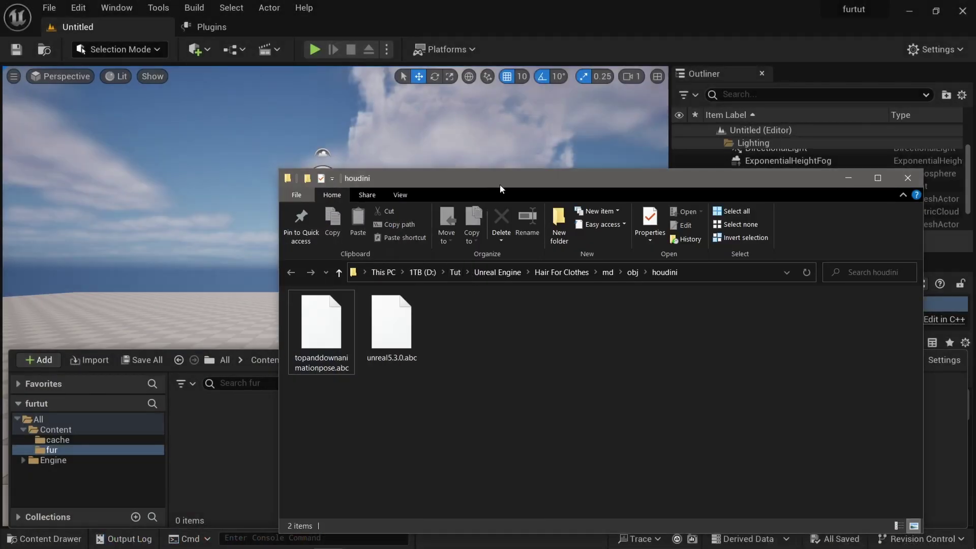
pyautogui.moveTo(501, 184); pyautogui.dragTo(595, 129)
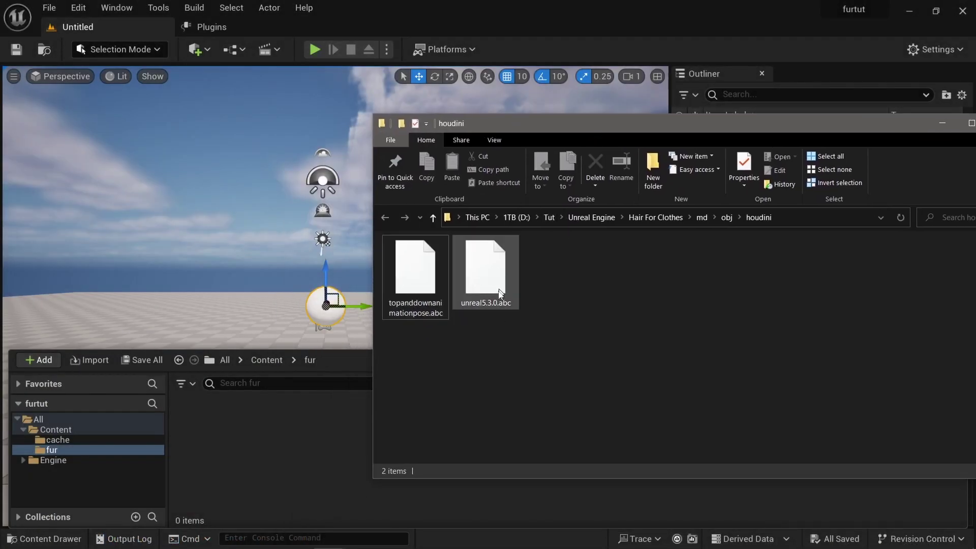
pyautogui.click(489, 277)
pyautogui.moveTo(489, 276); pyautogui.dragTo(267, 451)
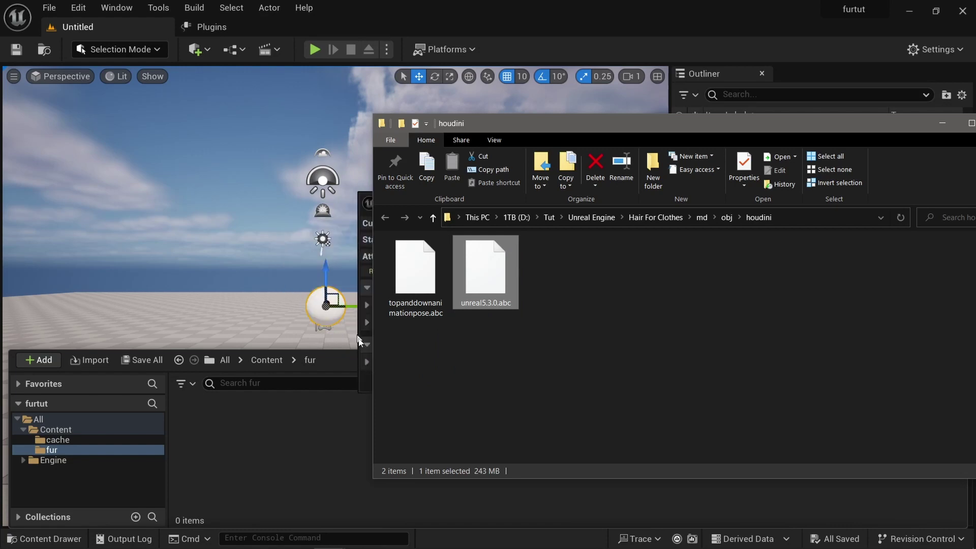
pyautogui.click(361, 379)
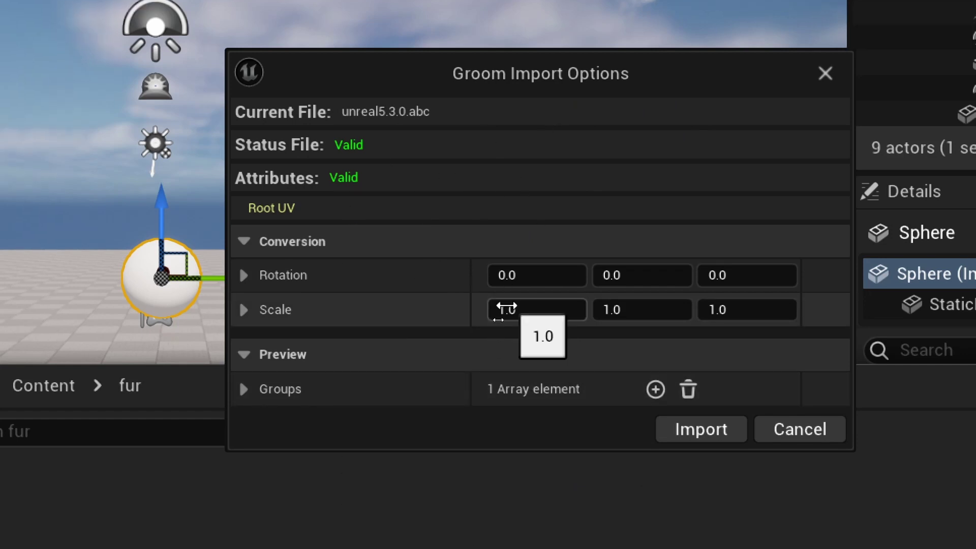
# Step: Import the groom with X rotation -90, Z rotation 180 and X scale -1
pyautogui.click(513, 275)
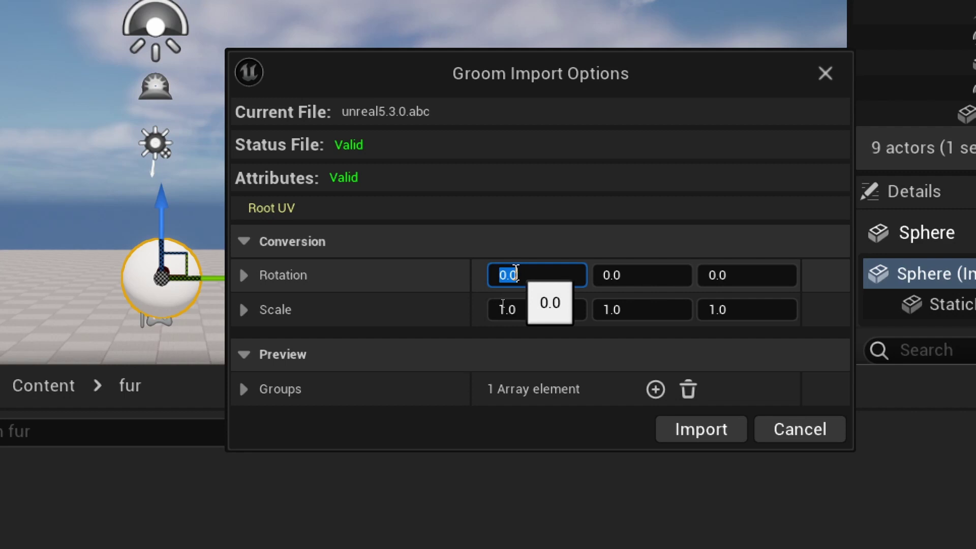
pyautogui.write('-90')
pyautogui.click(509, 310)
pyautogui.write('1')
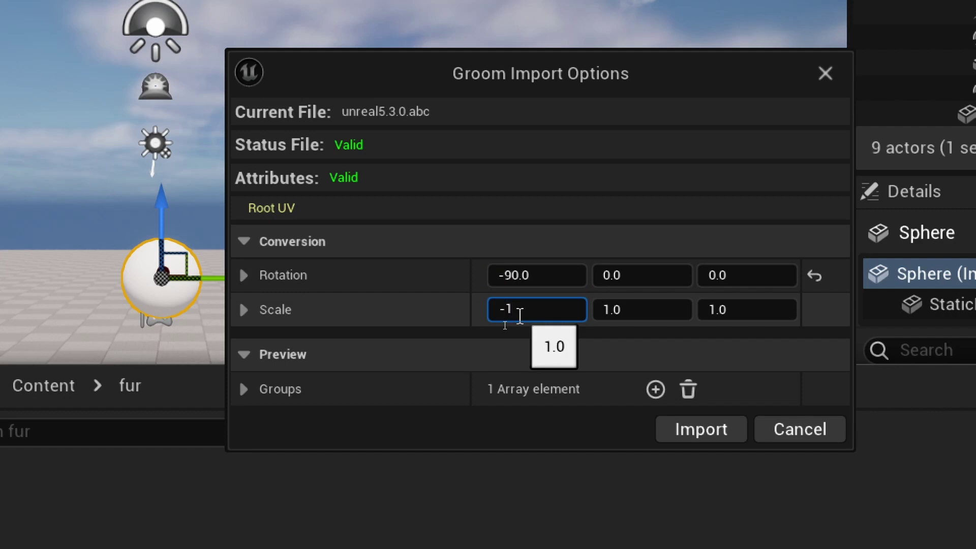
pyautogui.press('Return')
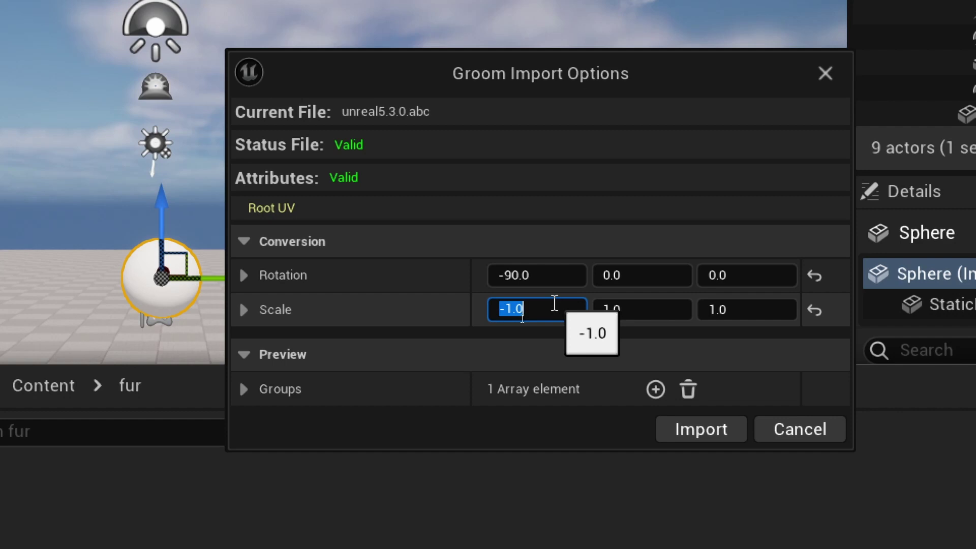
pyautogui.click(730, 278)
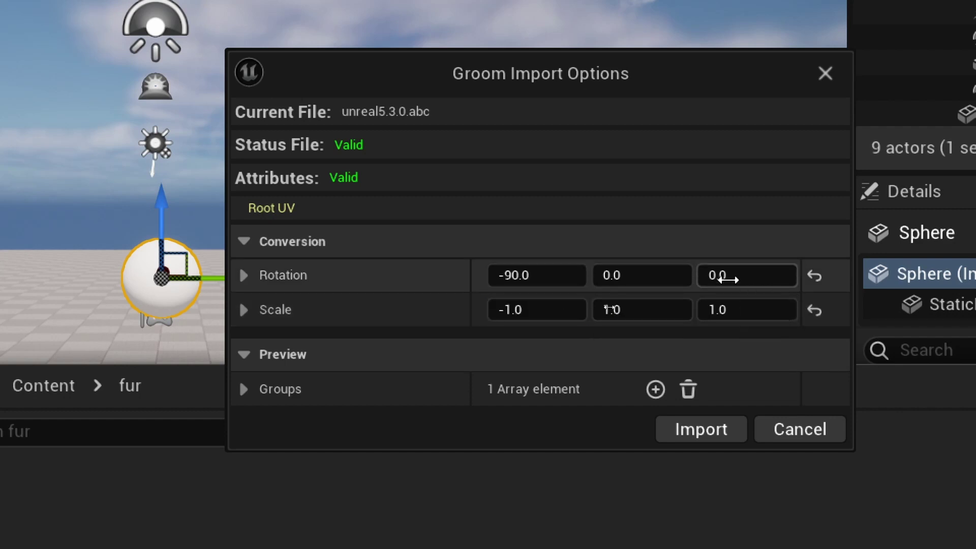
pyautogui.write('180')
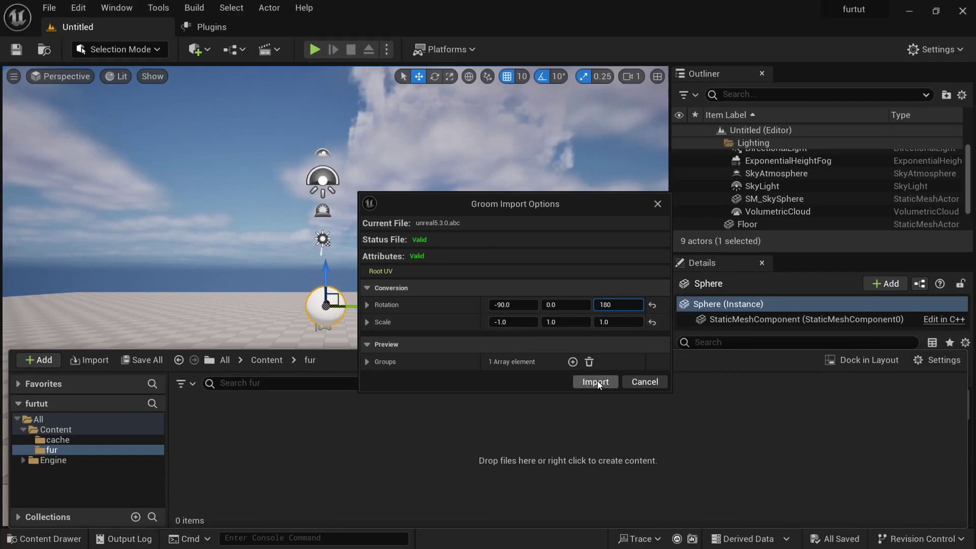
pyautogui.click(597, 382)
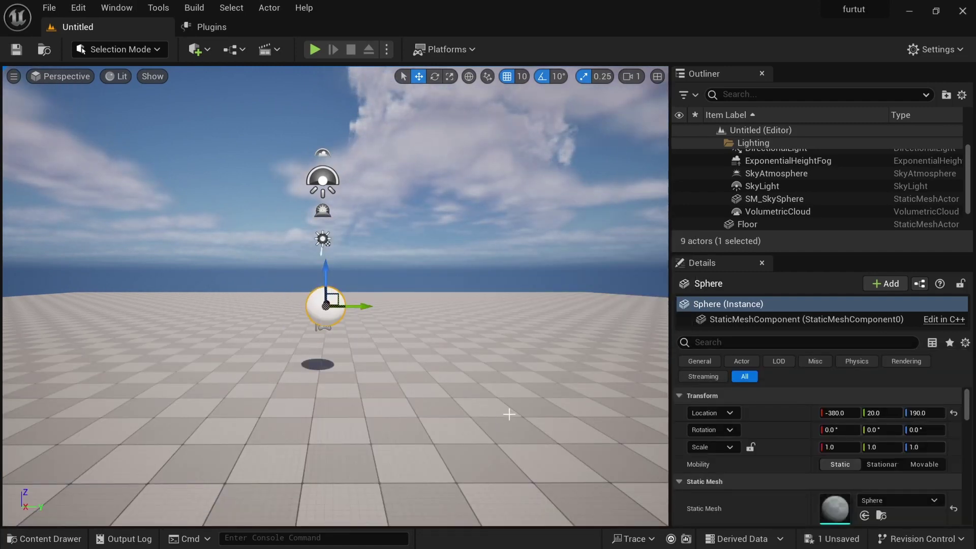
# Step: Place the unreal5_3_0 groom from the fur folder into the level and frame it in the view
pyautogui.hotkey('ctrl', 'space')
pyautogui.moveTo(226, 428); pyautogui.dragTo(396, 378)
pyautogui.press('f')
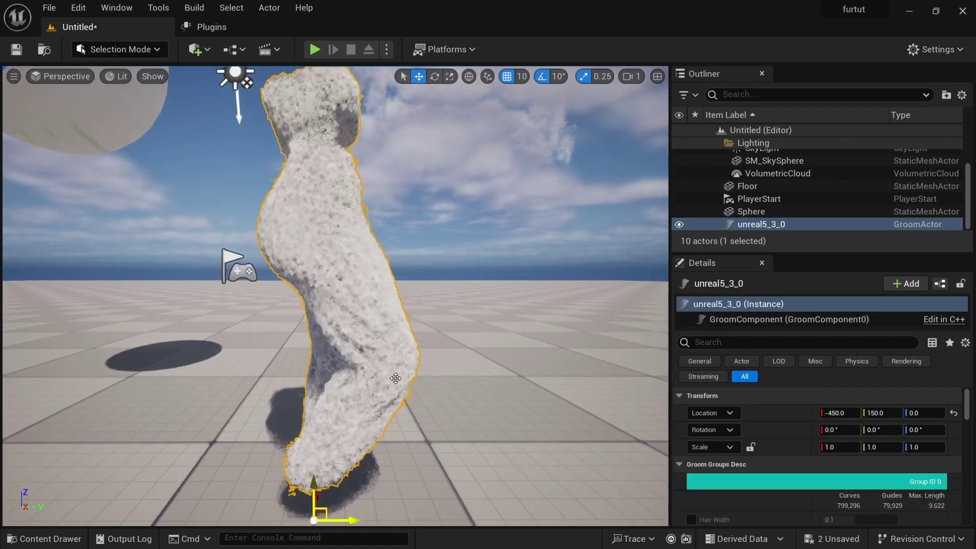
# Step: Examine the placed groom's fur from several angles and up close, and save the level
pyautogui.keyDown('alt'); pyautogui.moveTo(462, 397); pyautogui.dragTo(239, 428); pyautogui.keyUp('alt')
pyautogui.keyDown('alt'); pyautogui.moveTo(523, 277); pyautogui.dragTo(407, 331); pyautogui.keyUp('alt')
pyautogui.keyDown('alt'); pyautogui.moveTo(533, 213); pyautogui.dragTo(458, 245); pyautogui.keyUp('alt')
pyautogui.keyDown('alt'); pyautogui.moveTo(230, 259); pyautogui.dragTo(290, 261, button='right'); pyautogui.keyUp('alt')
pyautogui.keyDown('alt'); pyautogui.moveTo(290, 261); pyautogui.dragTo(237, 285); pyautogui.keyUp('alt')
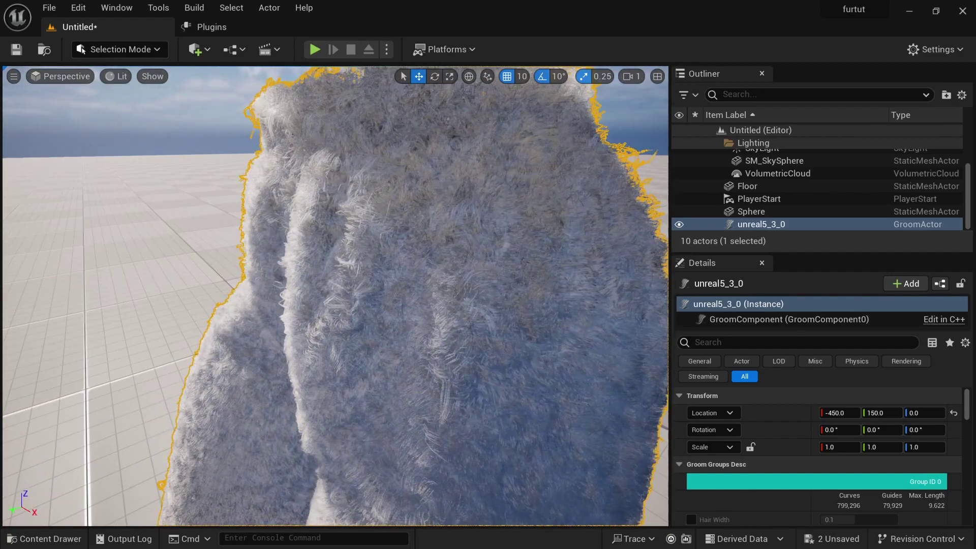
pyautogui.keyDown('alt'); pyautogui.moveTo(236, 285); pyautogui.dragTo(167, 284, button='right'); pyautogui.keyUp('alt')
pyautogui.keyDown('alt'); pyautogui.moveTo(544, 256); pyautogui.dragTo(589, 255); pyautogui.keyUp('alt')
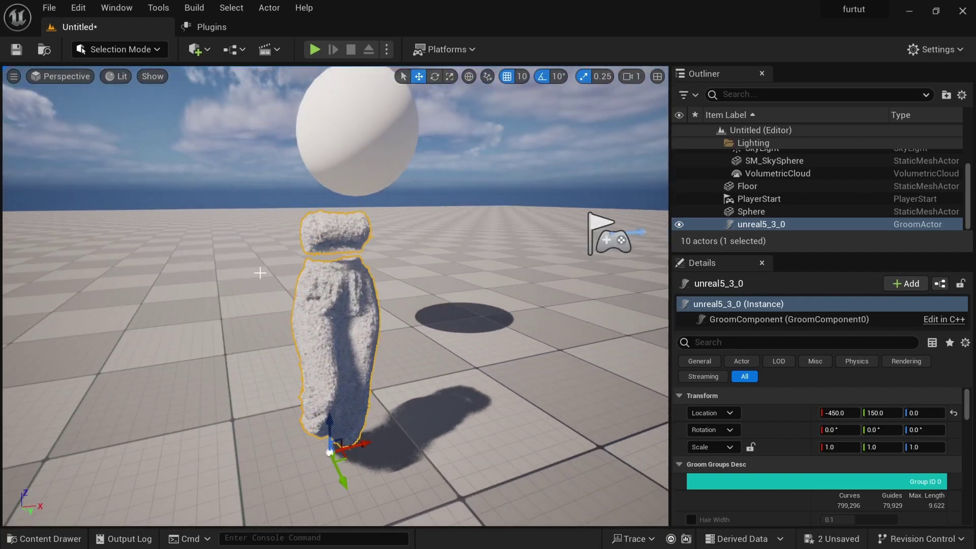
pyautogui.hotkey('ctrl', 's')
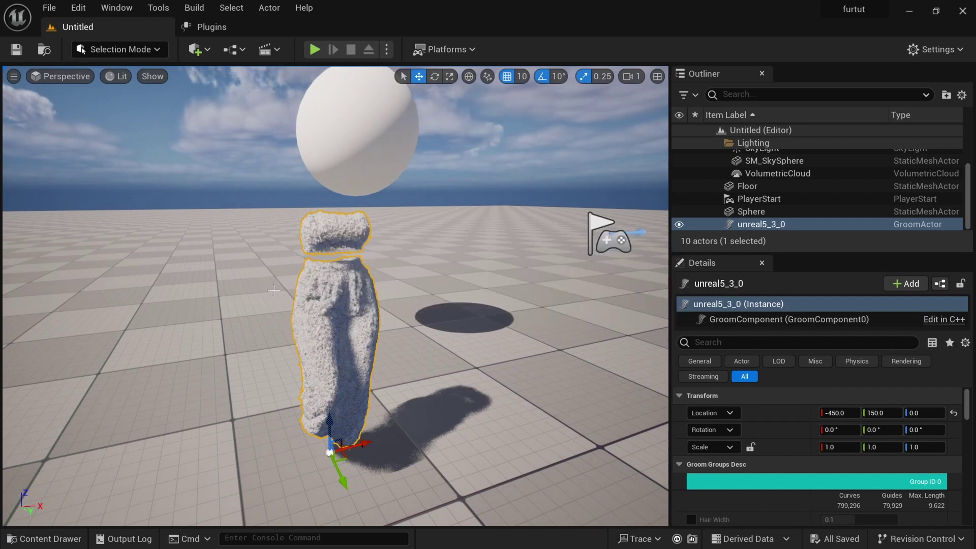
# Step: Open the cache folder and bring TP AND DOWN.abc from the ALEMBIC folder on disk into it for import
pyautogui.hotkey('ctrl', 'space')
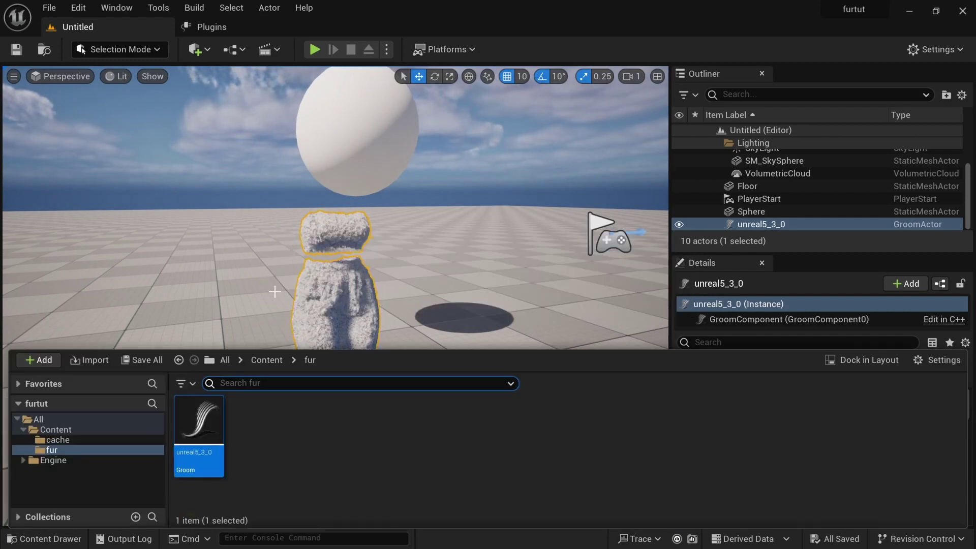
pyautogui.click(63, 440)
pyautogui.press('super')
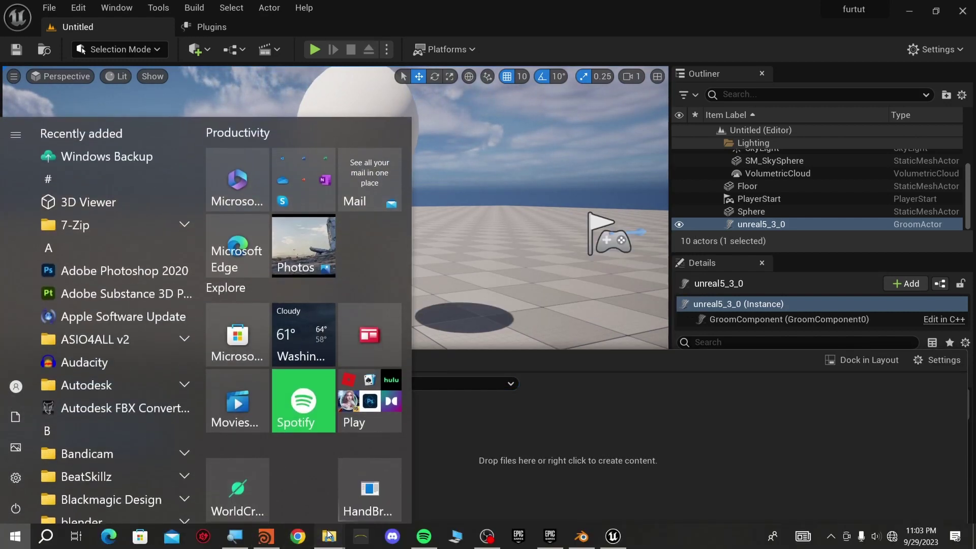
pyautogui.moveTo(329, 537)
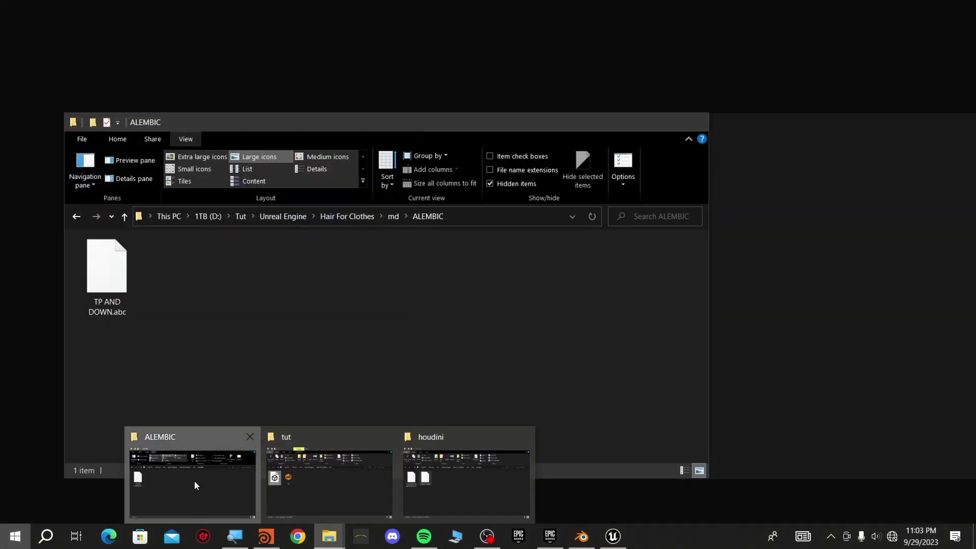
pyautogui.click(195, 481)
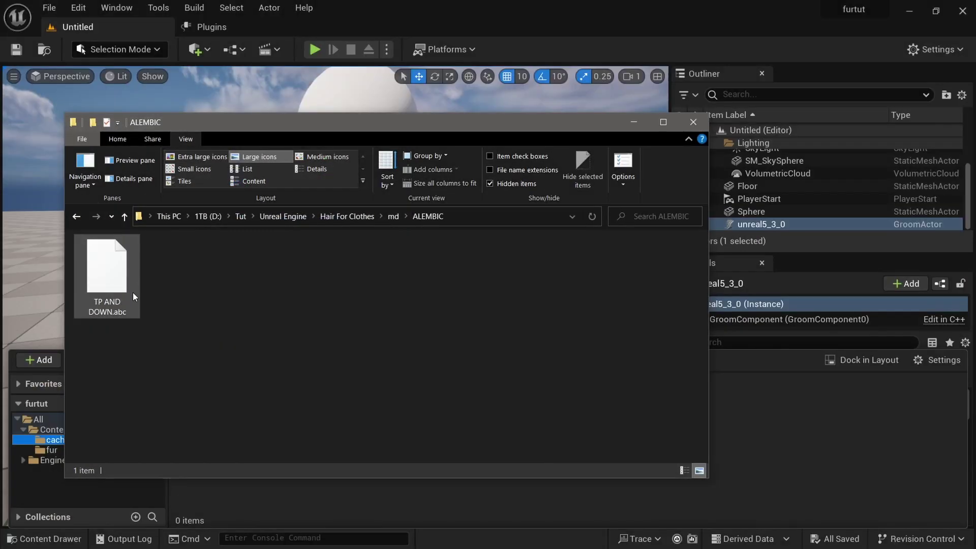
pyautogui.moveTo(97, 288); pyautogui.dragTo(383, 497)
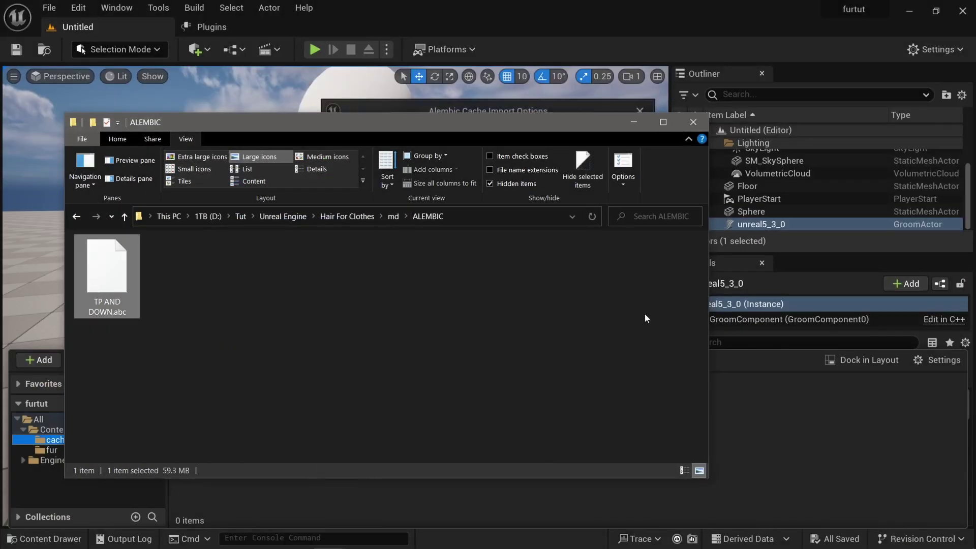
pyautogui.click(561, 106)
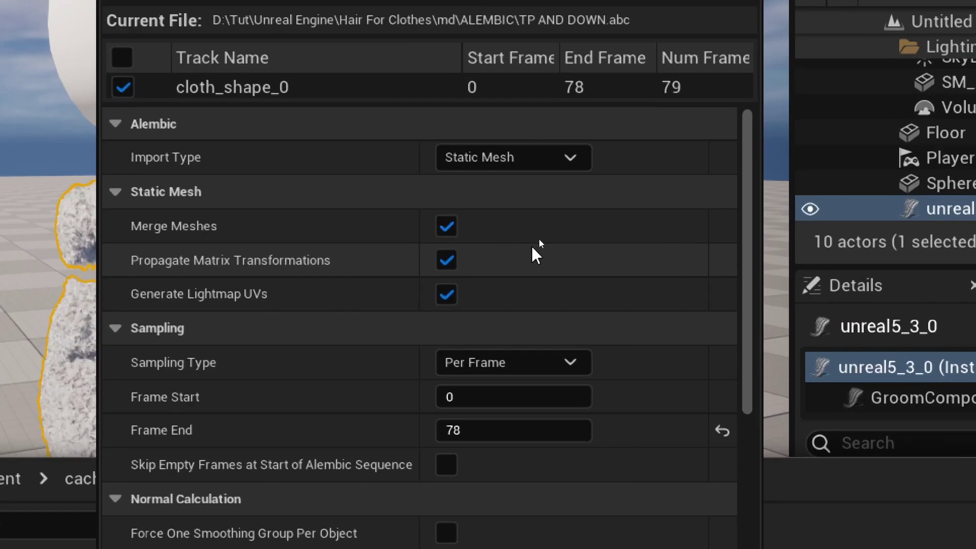
# Step: Set the Alembic import type to Geometry Cache, include all tracks, and set the compressed texture coordinates to 16 bits
pyautogui.click(524, 159)
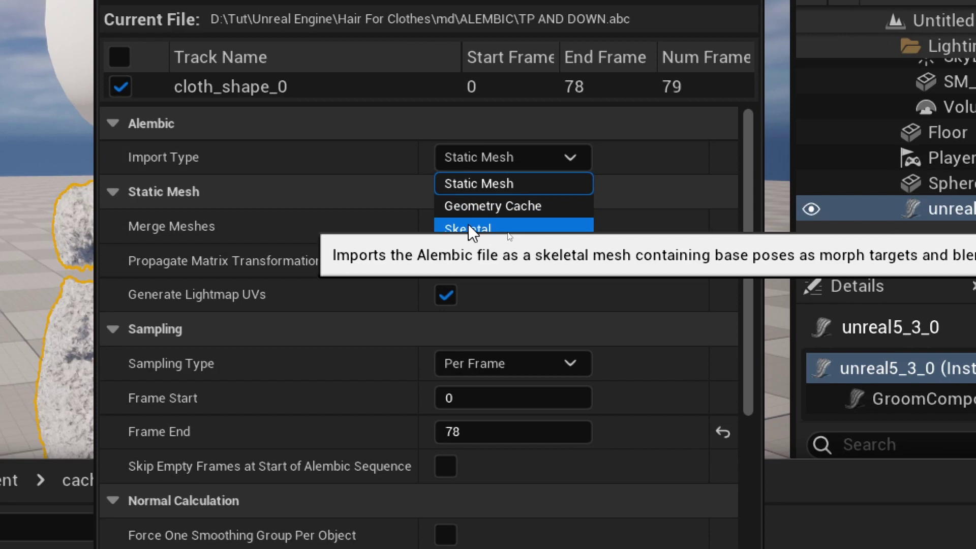
pyautogui.click(497, 205)
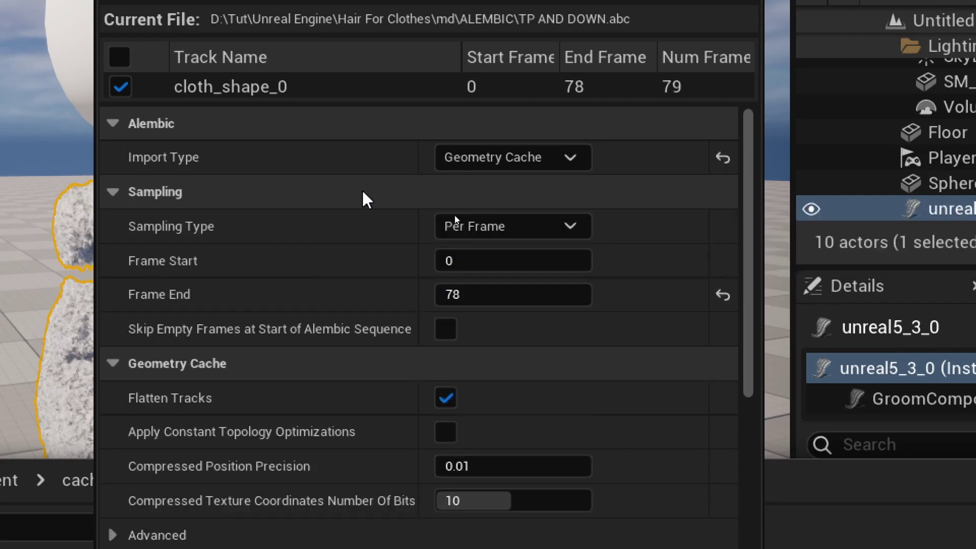
pyautogui.click(119, 57)
pyautogui.scroll(-1, 325, 379)
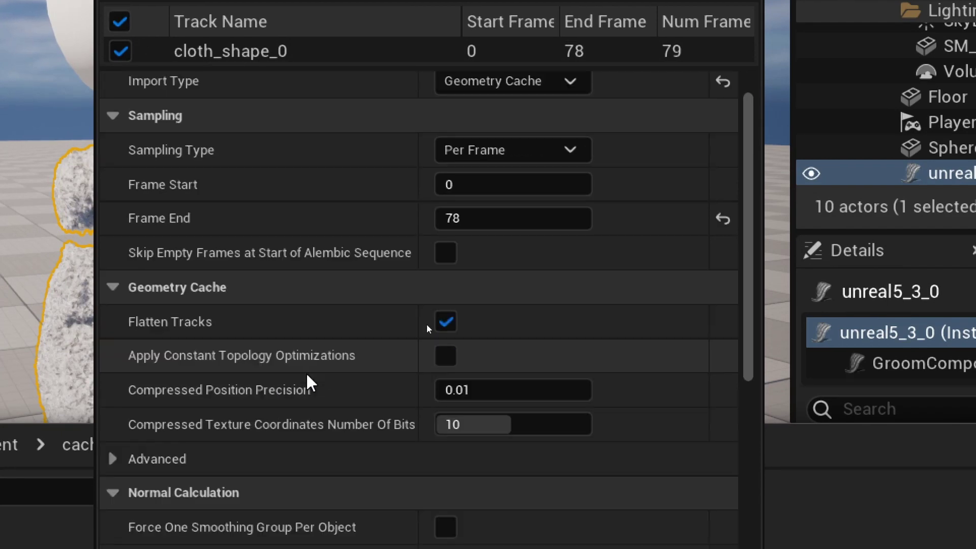
pyautogui.moveTo(511, 424); pyautogui.dragTo(590, 425)
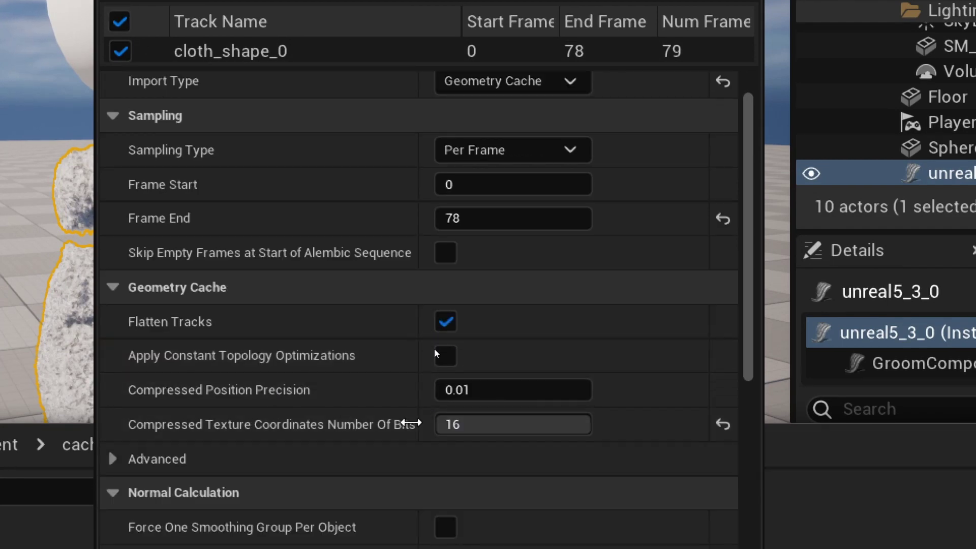
# Step: Import the garment cache with the Autodesk 3ds Max conversion preset
pyautogui.scroll(-1, 350, 451)
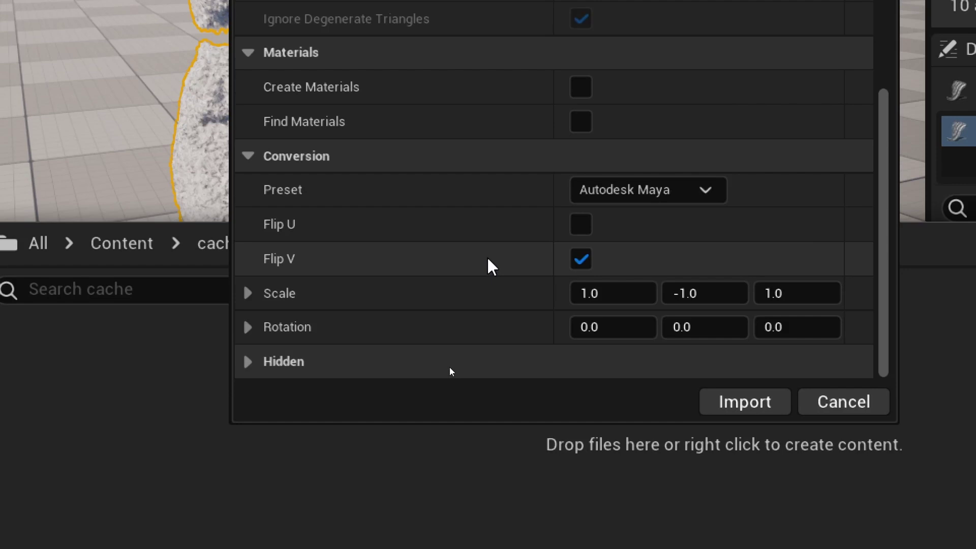
pyautogui.click(684, 189)
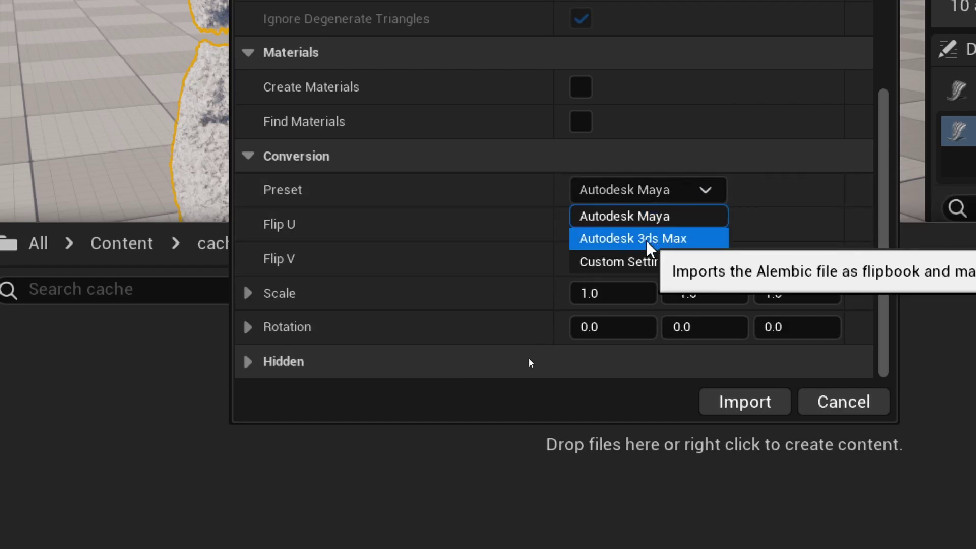
pyautogui.click(633, 238)
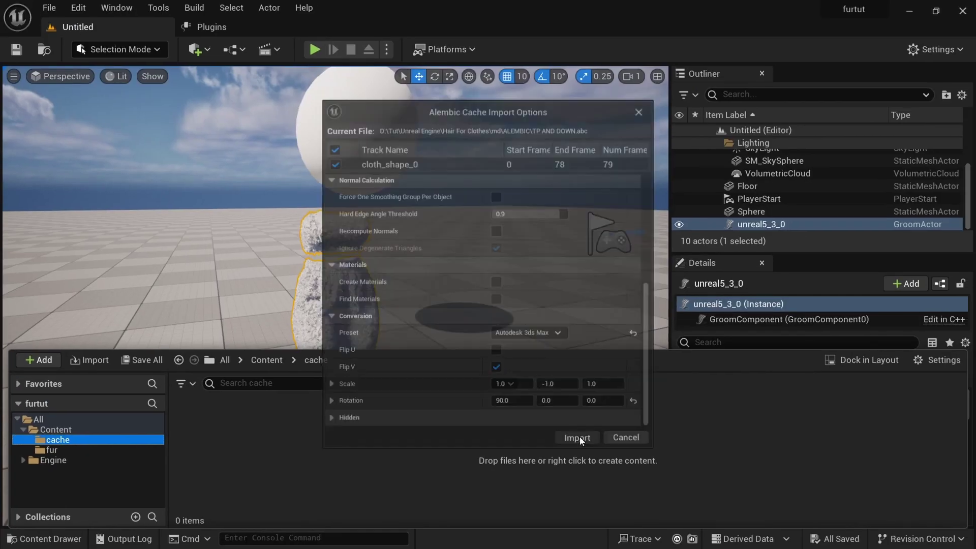
pyautogui.click(580, 439)
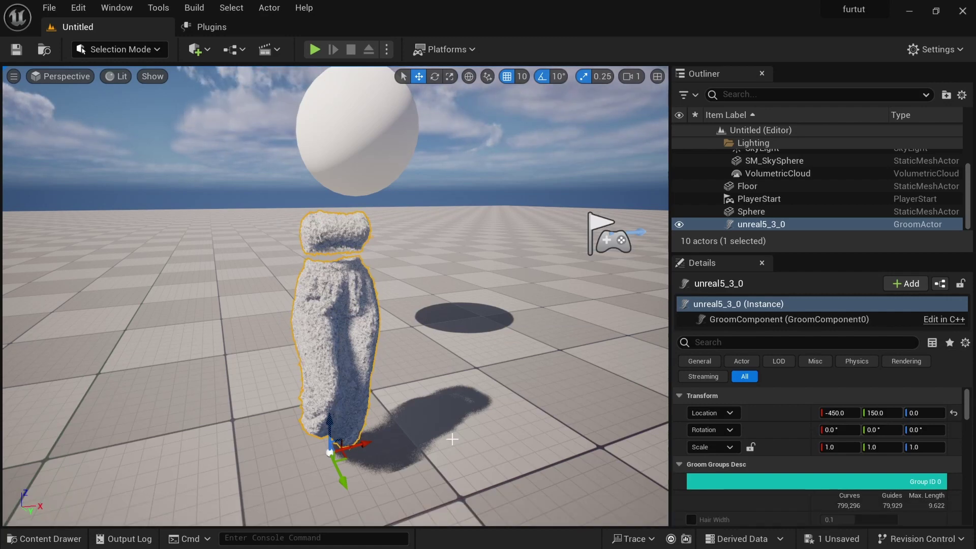
# Step: Place the TP_AND_DOWN geometry cache beside the groom, move it along X to -520, and save the level
pyautogui.hotkey('ctrl', 'space')
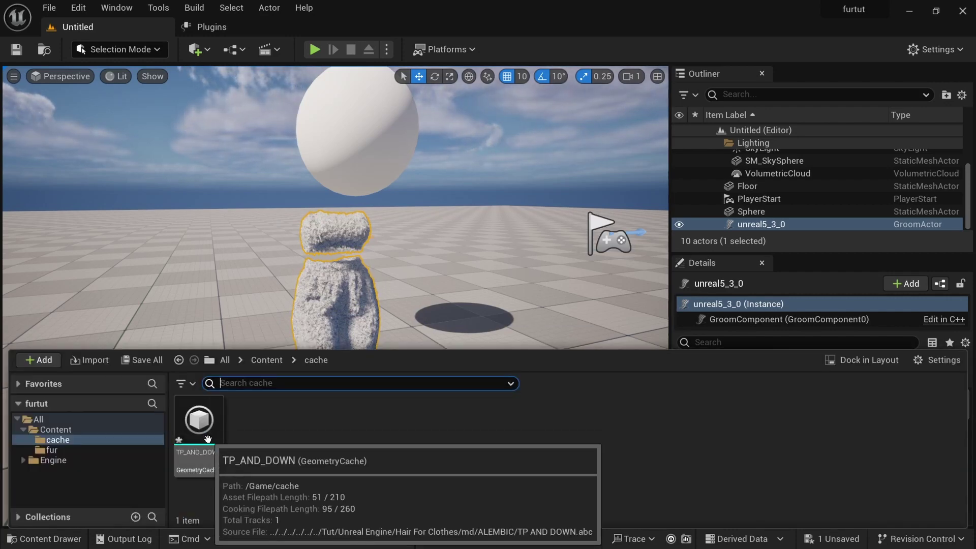
pyautogui.moveTo(205, 430); pyautogui.dragTo(216, 501)
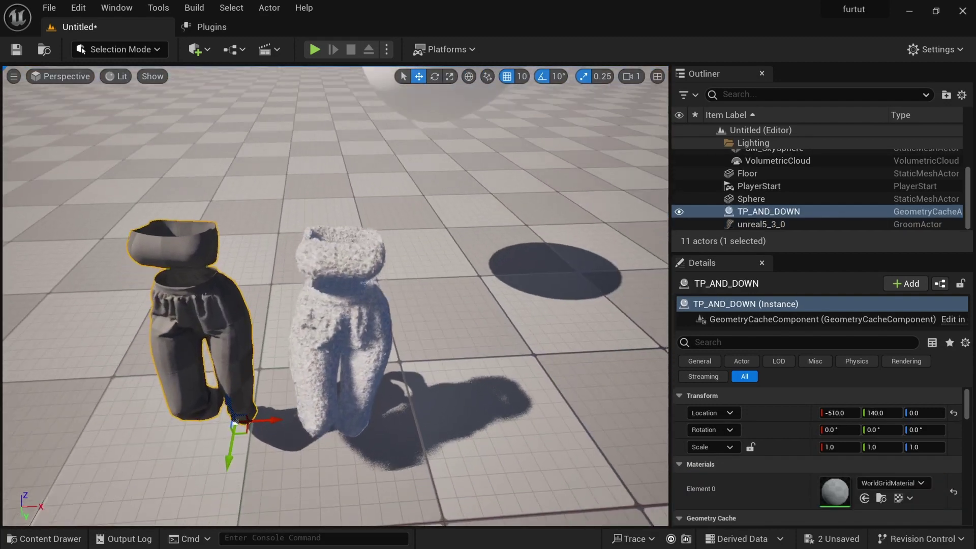
pyautogui.moveTo(216, 496); pyautogui.dragTo(279, 460, button='right')
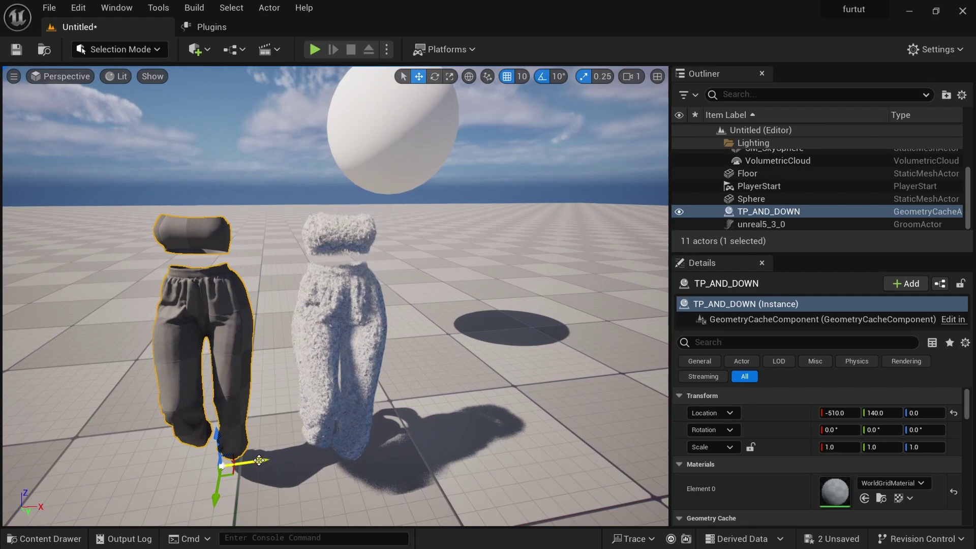
pyautogui.moveTo(259, 460); pyautogui.dragTo(240, 451)
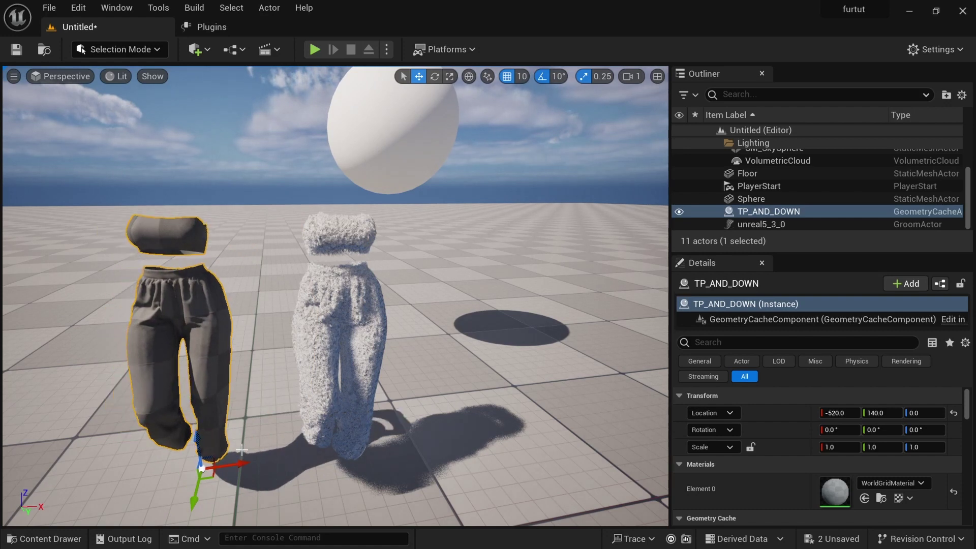
pyautogui.hotkey('ctrl', 's')
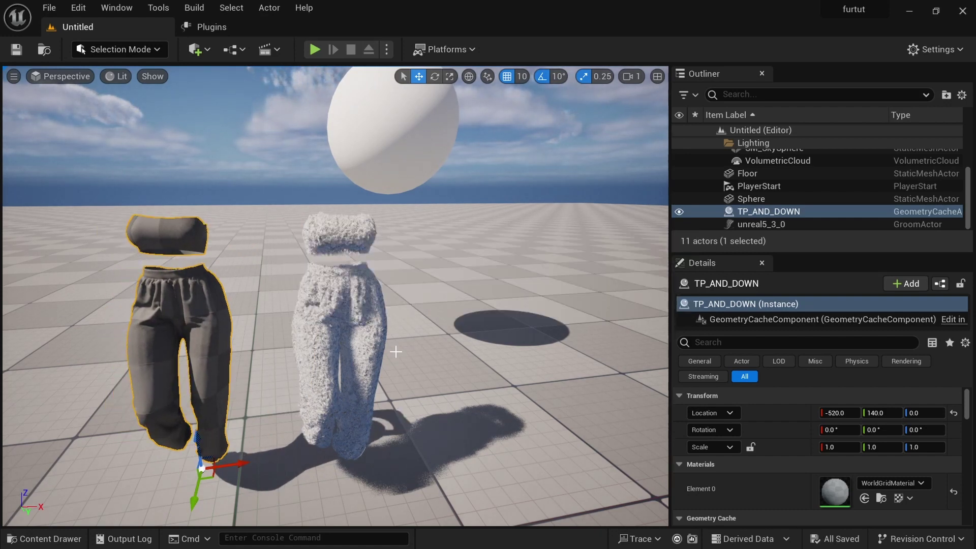
# Step: Open the unreal5_3_0 groom asset from the fur folder, examine its fur and physics settings, and close it
pyautogui.hotkey('ctrl', 'space')
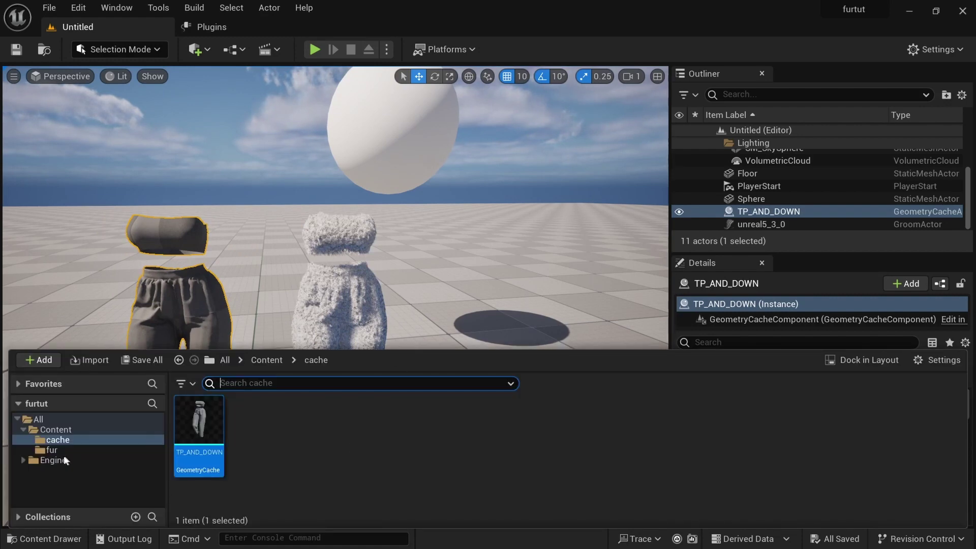
pyautogui.click(52, 450)
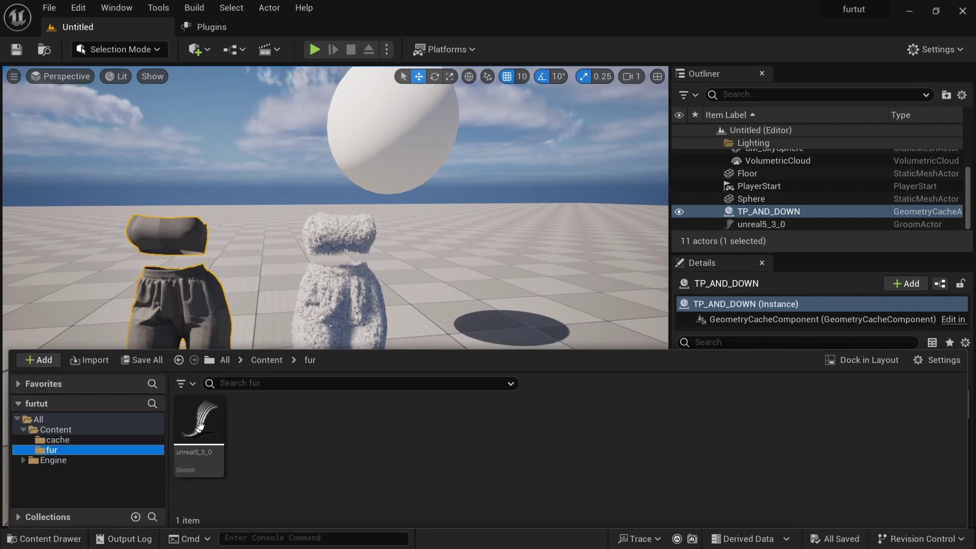
pyautogui.doubleClick(201, 426)
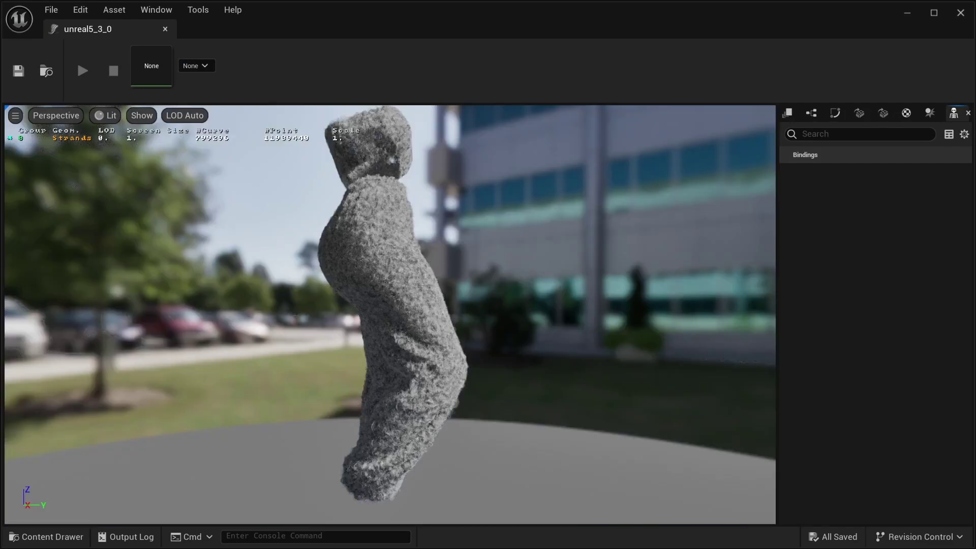
pyautogui.moveTo(448, 305); pyautogui.dragTo(335, 348)
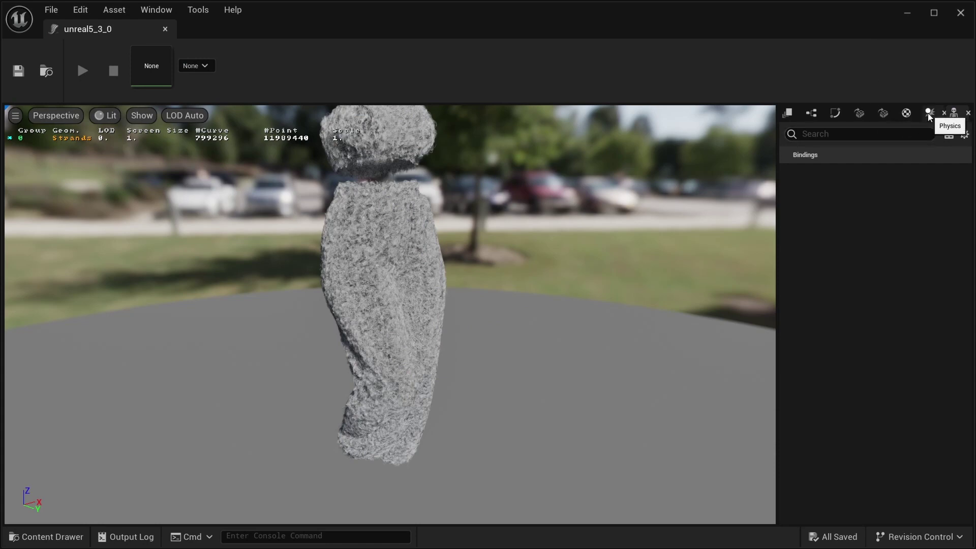
pyautogui.click(929, 116)
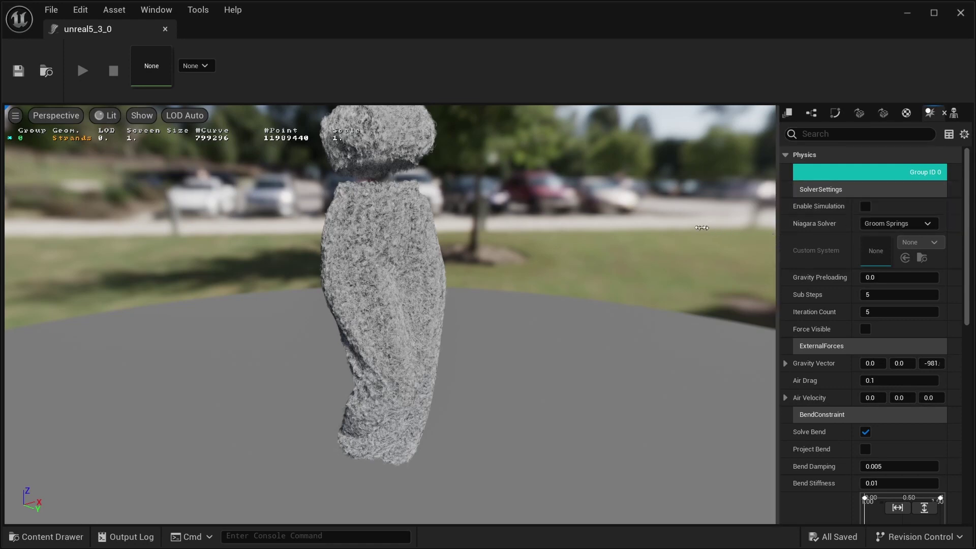
pyautogui.moveTo(702, 228); pyautogui.dragTo(610, 228)
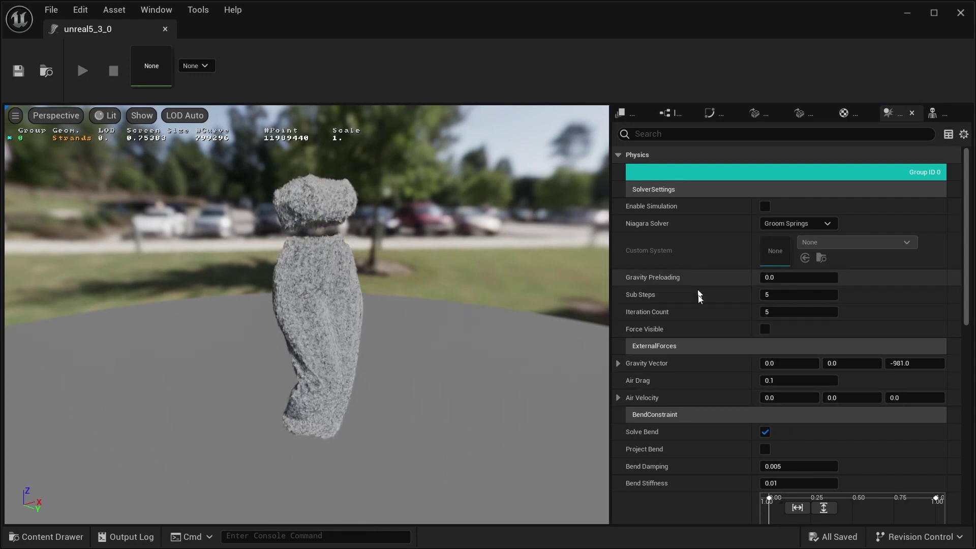
pyautogui.scroll(-10, 700, 297)
pyautogui.scroll(8, 700, 342)
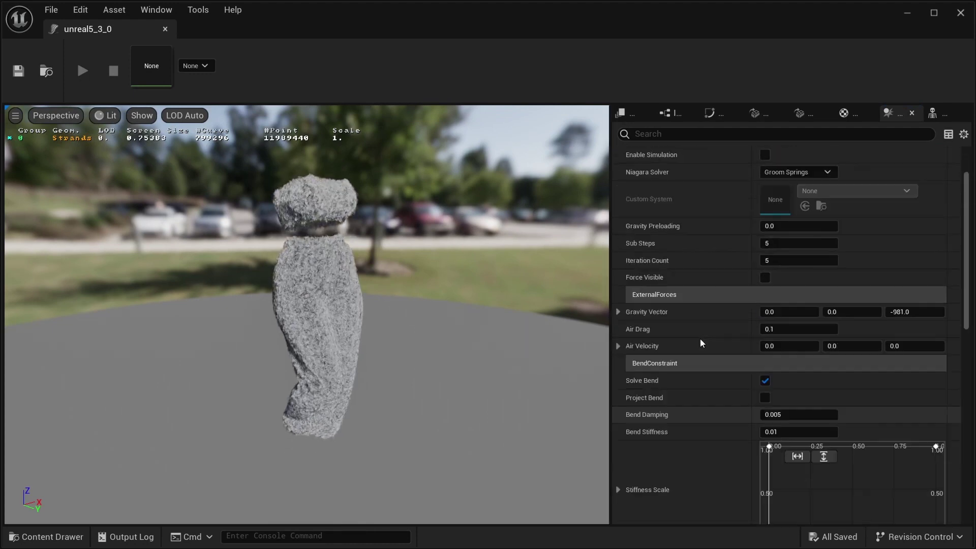
pyautogui.scroll(3, 701, 343)
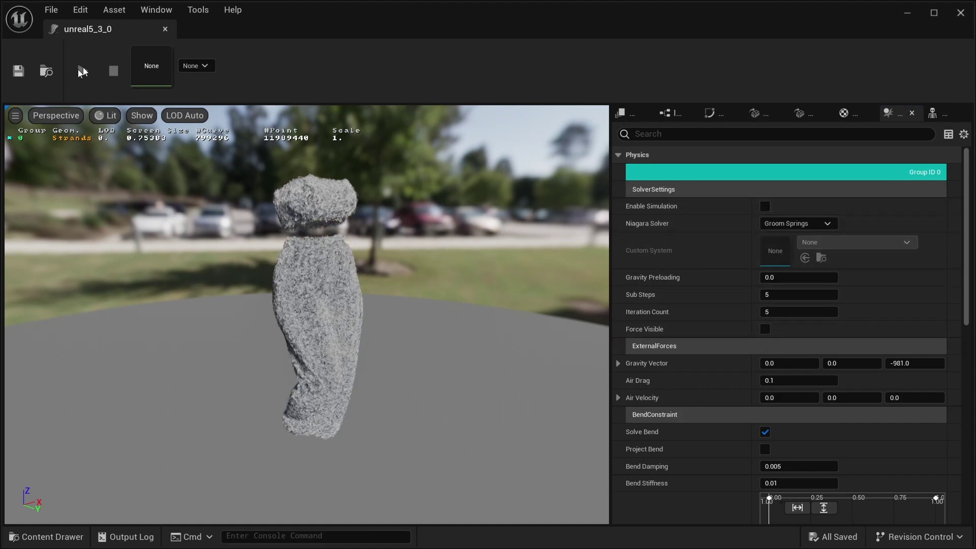
pyautogui.click(165, 29)
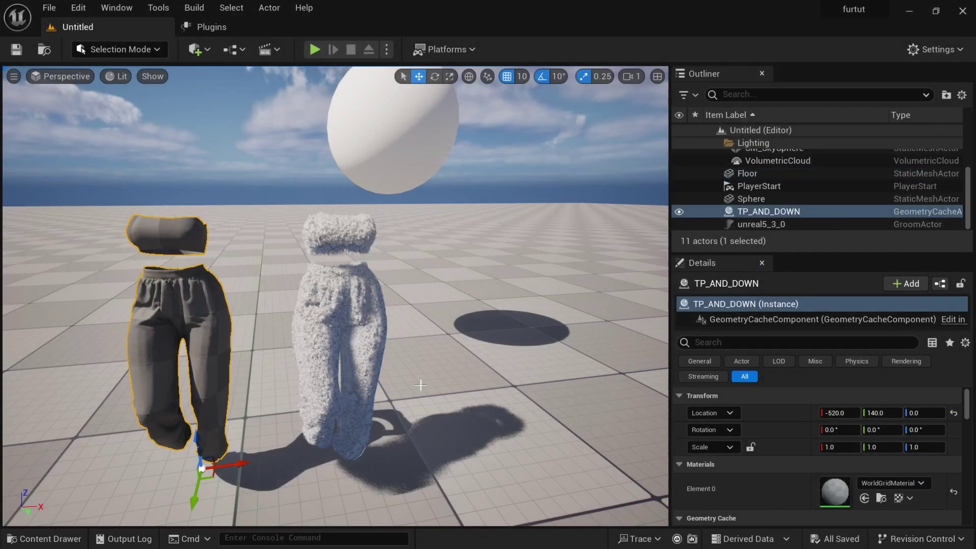
# Step: Try previewing the level by playing it in the selected viewport, and stop the session
pyautogui.hotkey('ctrl', 'space')
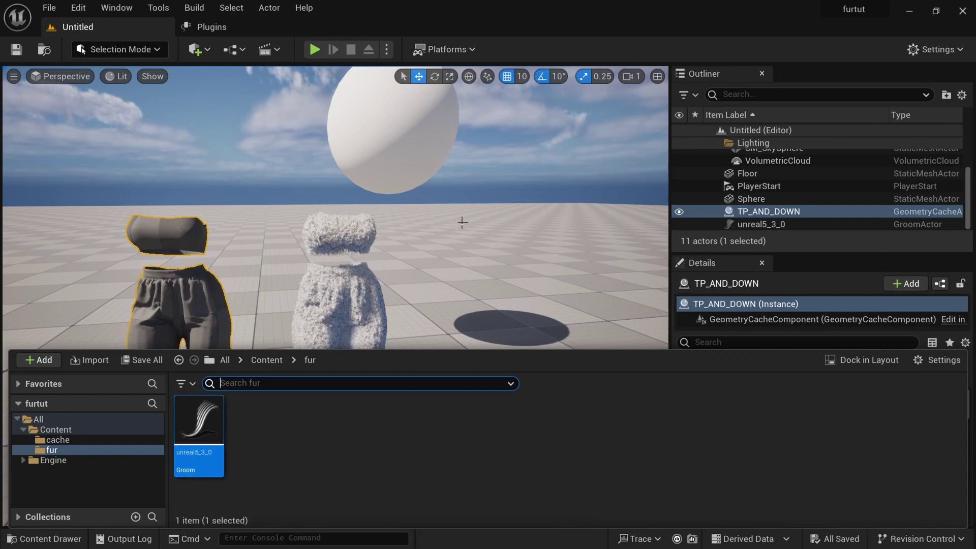
pyautogui.hotkey('ctrl', 'space')
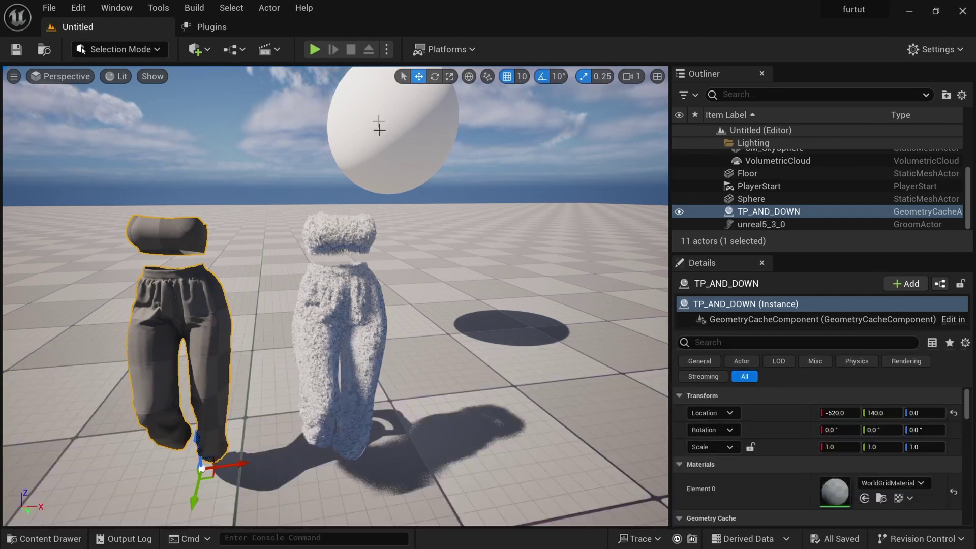
pyautogui.click(315, 49)
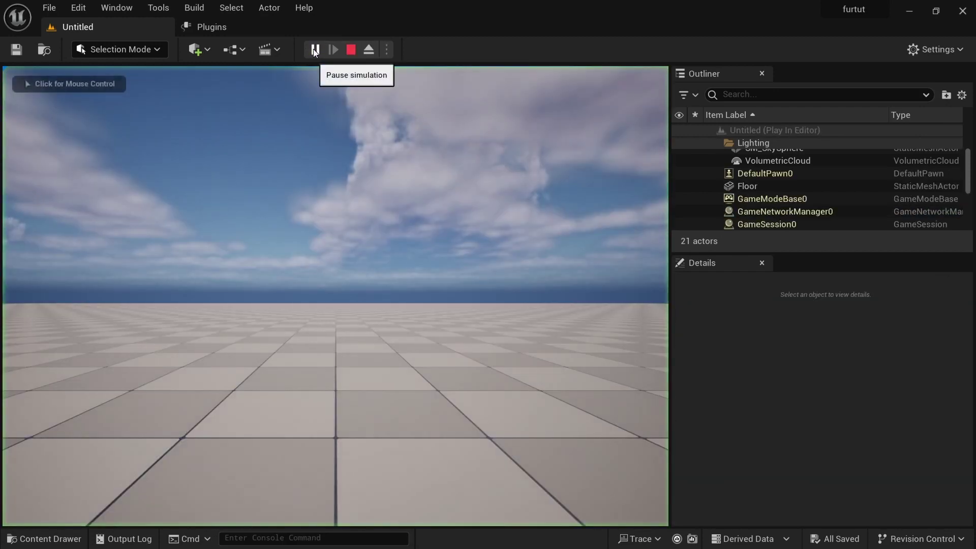
pyautogui.click(351, 49)
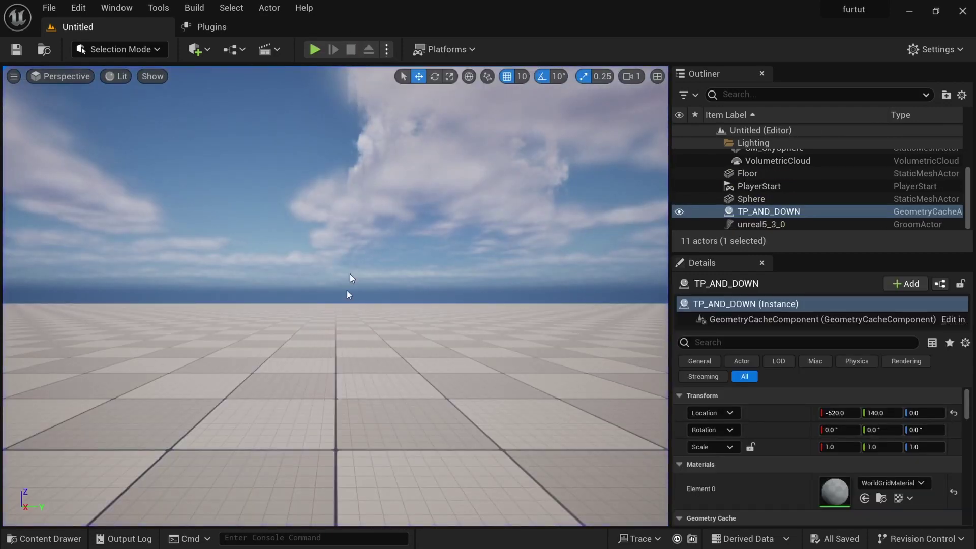
# Step: Frame the garment cache and groom together and run the level in Simulate mode to preview the animation
pyautogui.scroll(-6, 326, 448)
pyautogui.scroll(-3, 401, 385)
pyautogui.moveTo(402, 385); pyautogui.dragTo(407, 379, button='middle')
pyautogui.keyDown('alt'); pyautogui.moveTo(407, 379); pyautogui.dragTo(264, 411); pyautogui.keyUp('alt')
pyautogui.scroll(4, 501, 338)
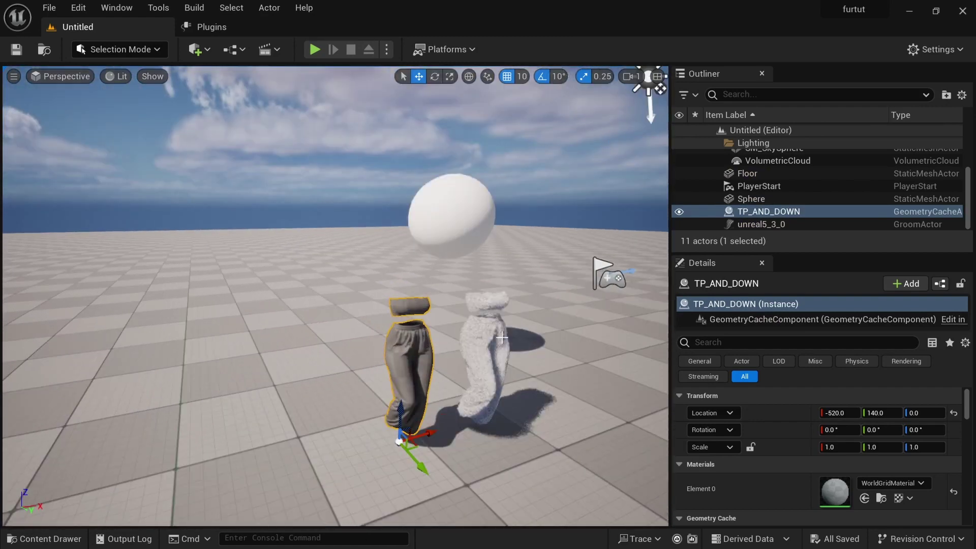
pyautogui.keyDown('alt'); pyautogui.middleClick(532, 354); pyautogui.keyUp('alt')
pyautogui.click(386, 50)
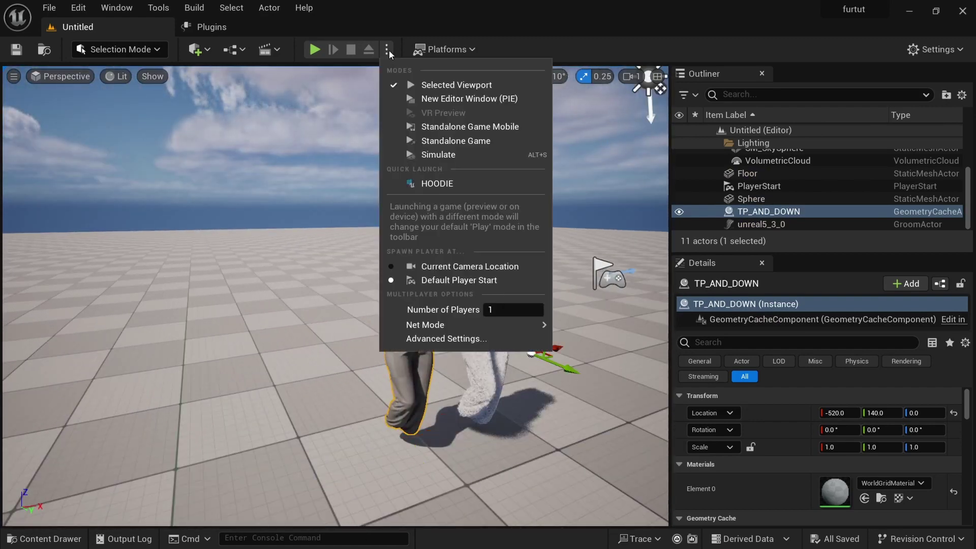
pyautogui.click(454, 159)
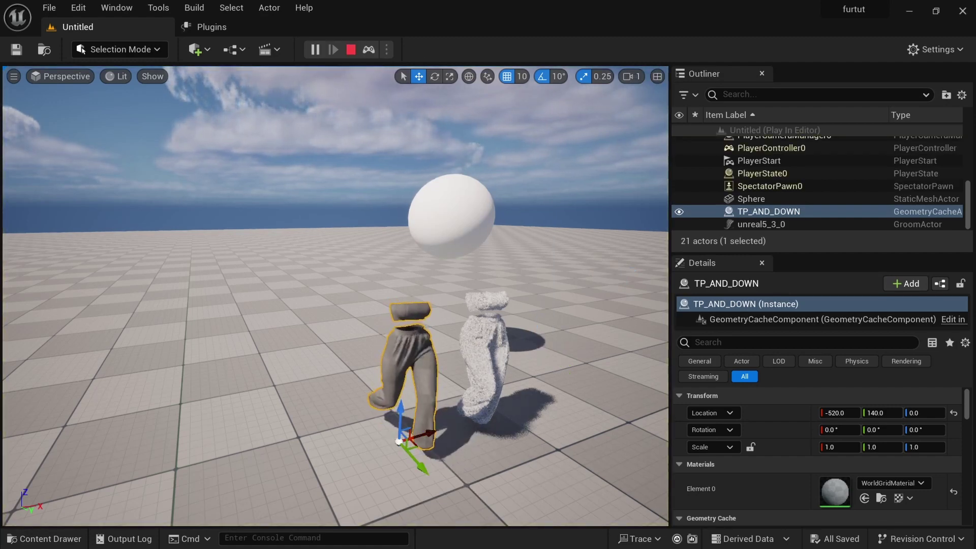
# Step: Examine the simulated garment animation beside the groom from a frontal viewpoint, and stop the simulation
pyautogui.press('d')
pyautogui.moveTo(472, 407); pyautogui.dragTo(431, 392, button='right')
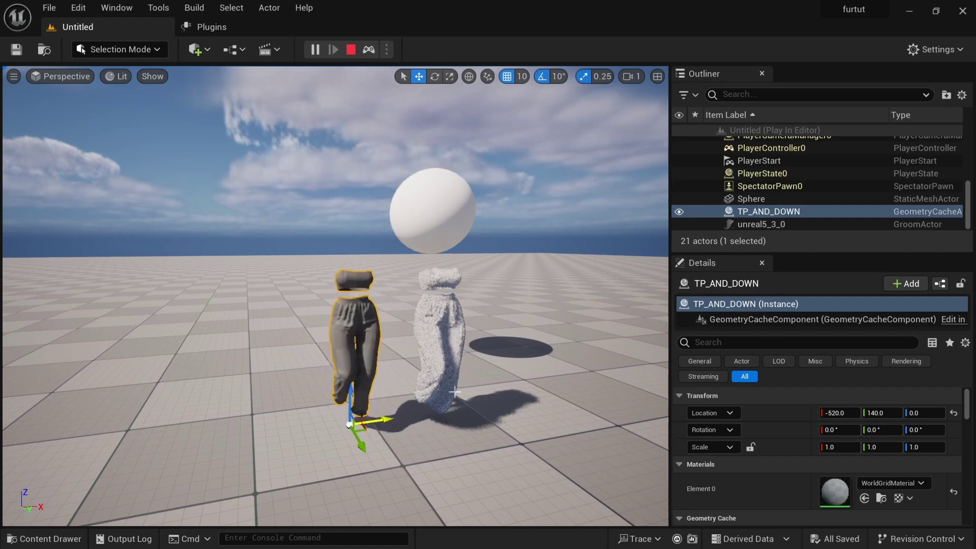
pyautogui.moveTo(365, 322); pyautogui.dragTo(351, 314, button='right')
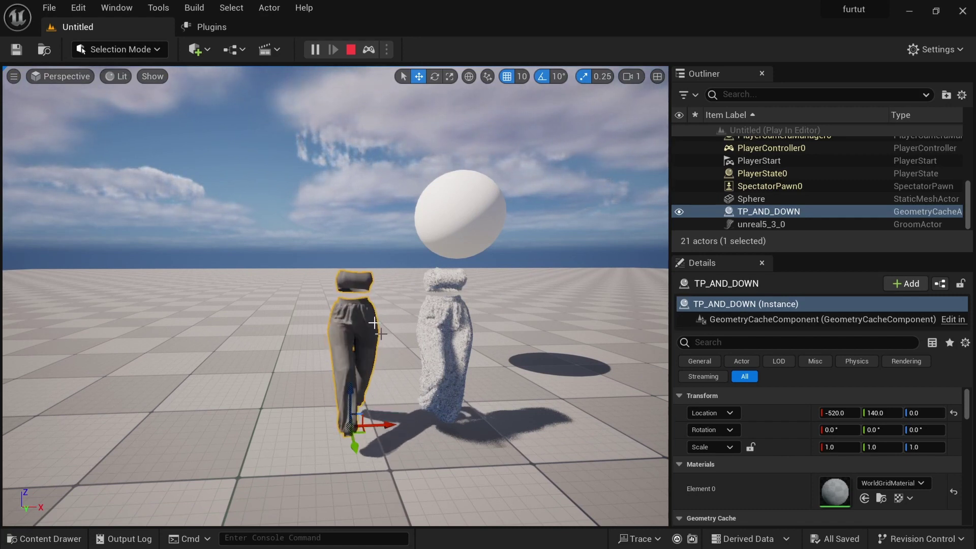
pyautogui.click(351, 49)
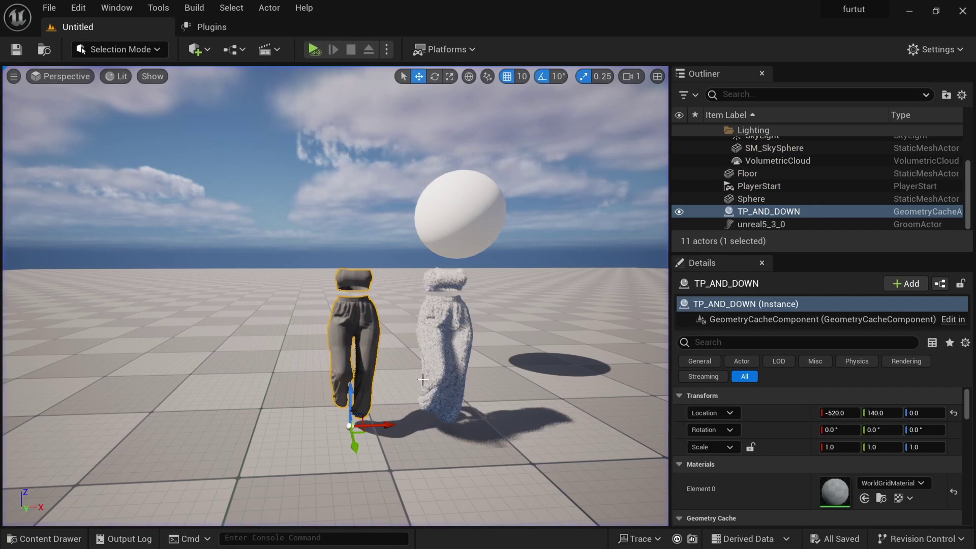
# Step: Start creating a binding for the unreal5_3_0 groom and set its Groom Binding Type to Geometry Cache
pyautogui.scroll(5, 444, 365)
pyautogui.moveTo(445, 365); pyautogui.dragTo(473, 379, button='middle')
pyautogui.scroll(-2, 444, 365)
pyautogui.hotkey('ctrl', 'space')
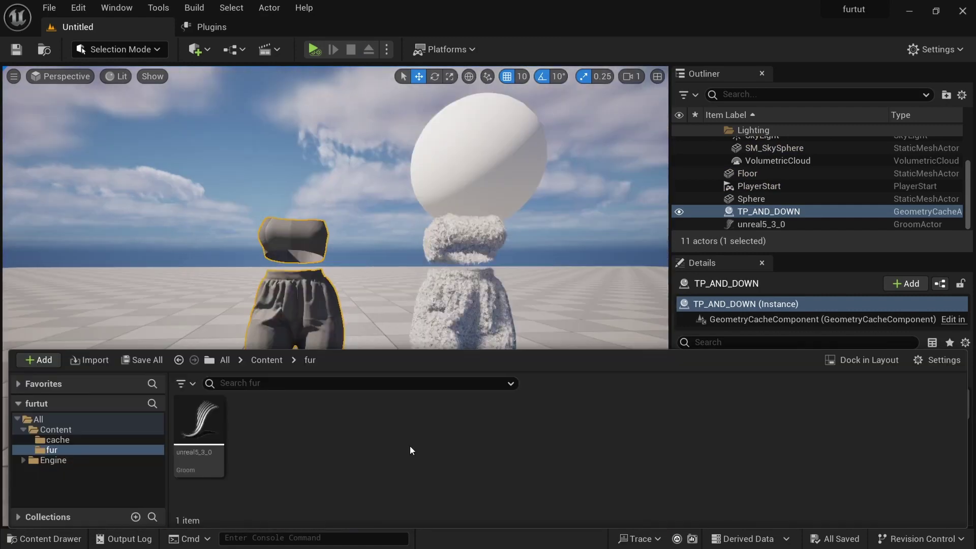
pyautogui.rightClick(196, 430)
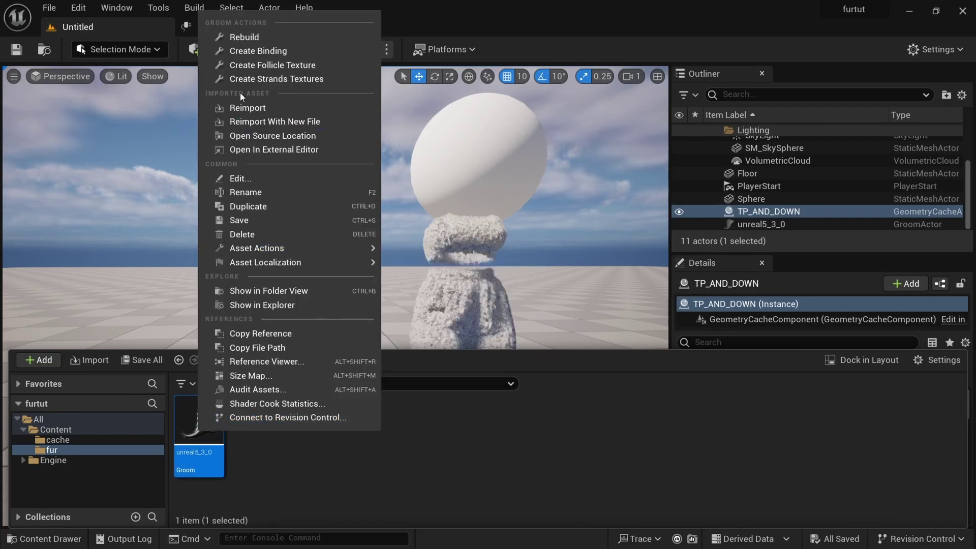
pyautogui.click(270, 51)
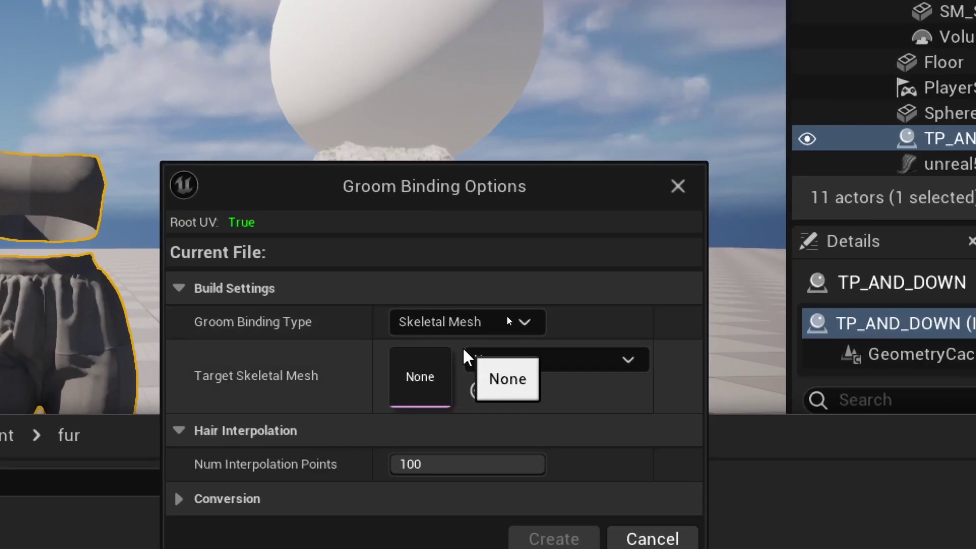
pyautogui.click(461, 322)
pyautogui.click(446, 370)
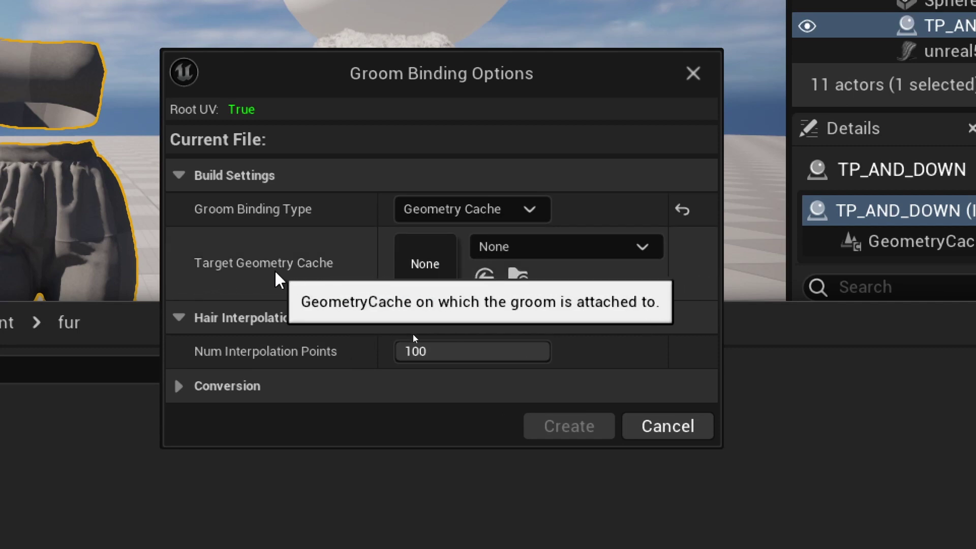
# Step: Create the groom binding with TP_AND_DOWN as the target geometry cache, and save and close the binding asset
pyautogui.click(641, 247)
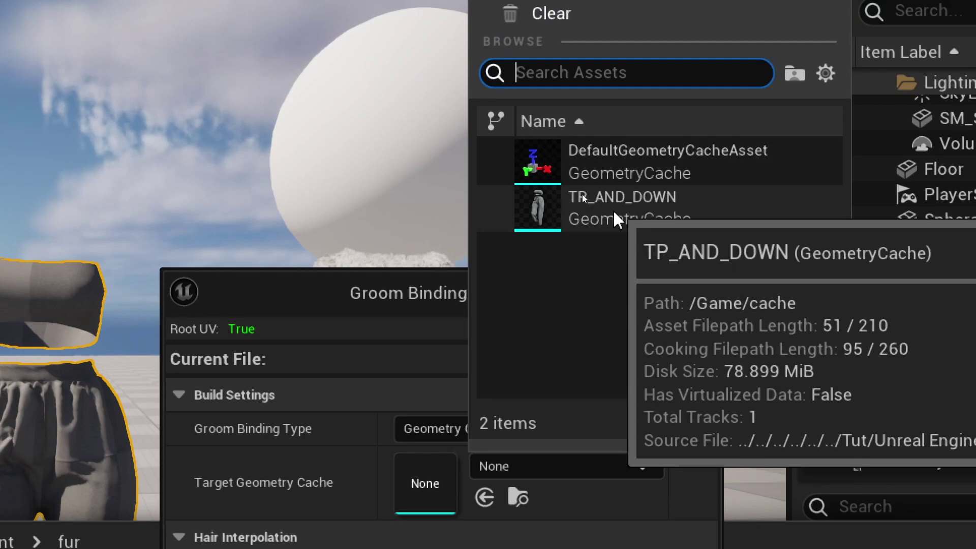
pyautogui.click(607, 209)
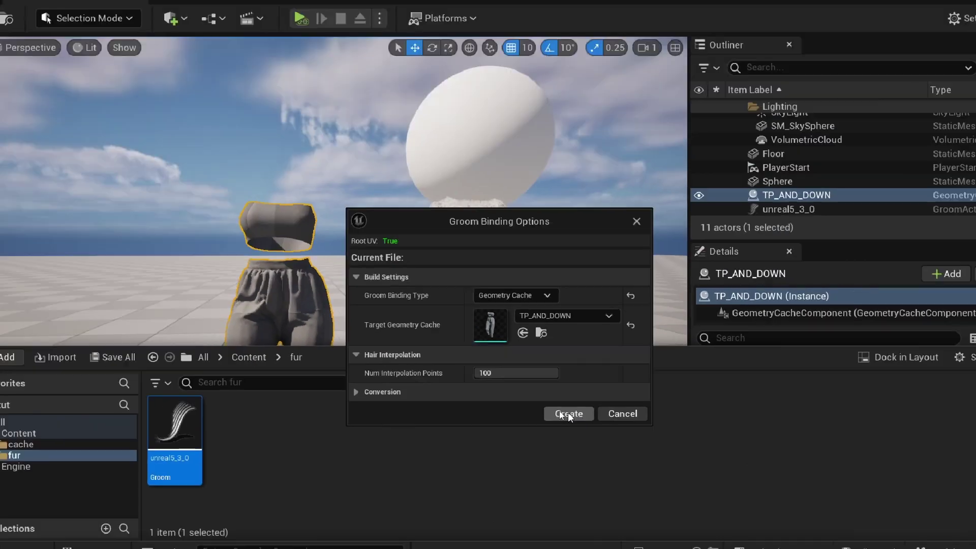
pyautogui.click(569, 414)
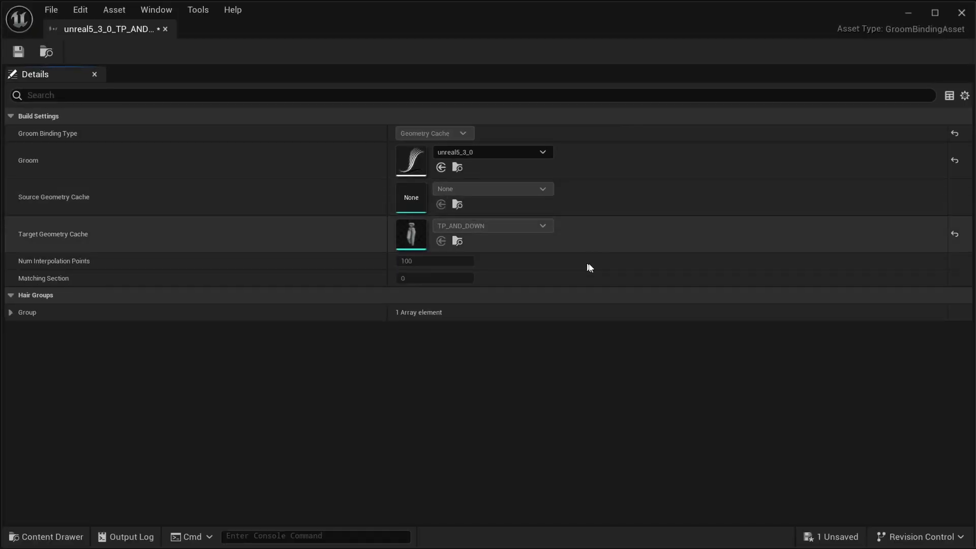
pyautogui.click(19, 51)
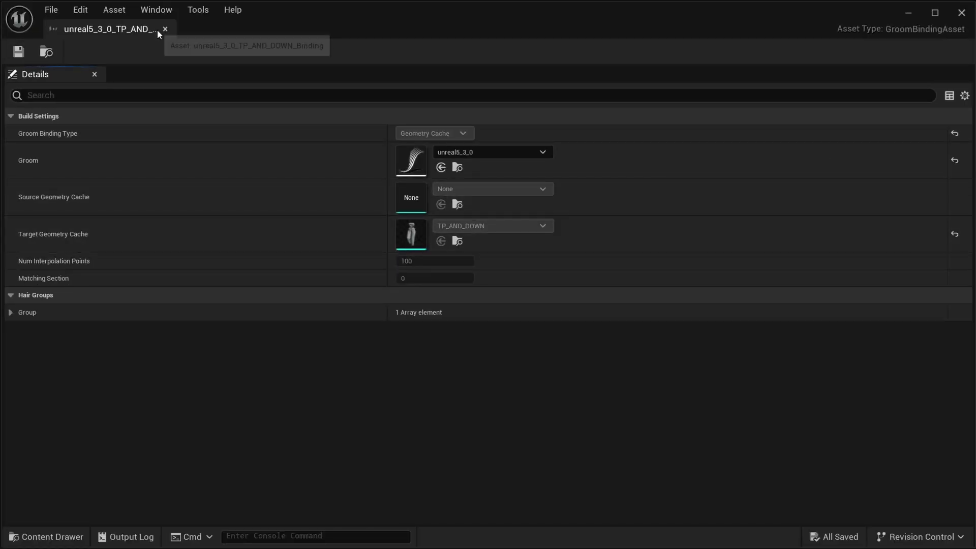
pyautogui.click(165, 29)
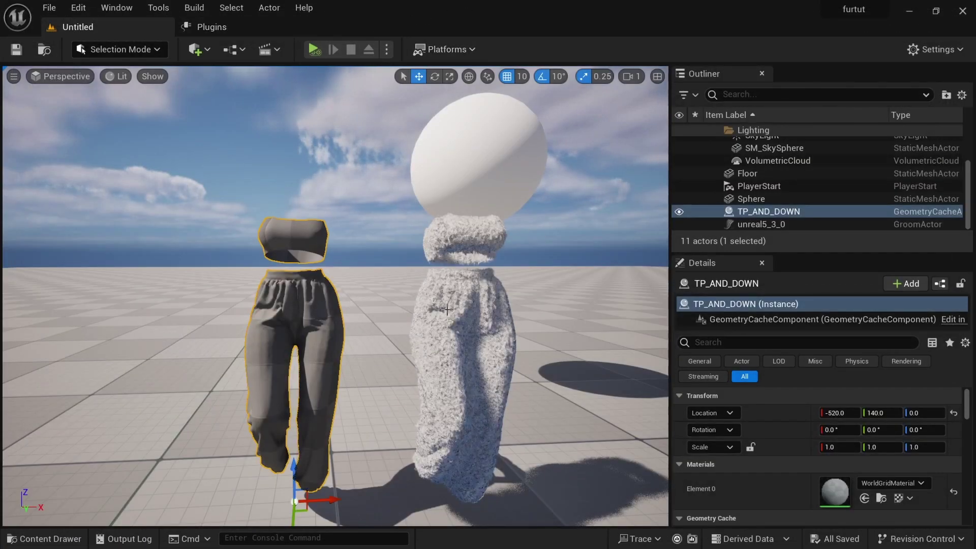
# Step: Create a Blueprint named TP_AND_DOWN from the geometry cache in the cache folder, saving it in the Blueprints folder
pyautogui.hotkey('ctrl', 'space')
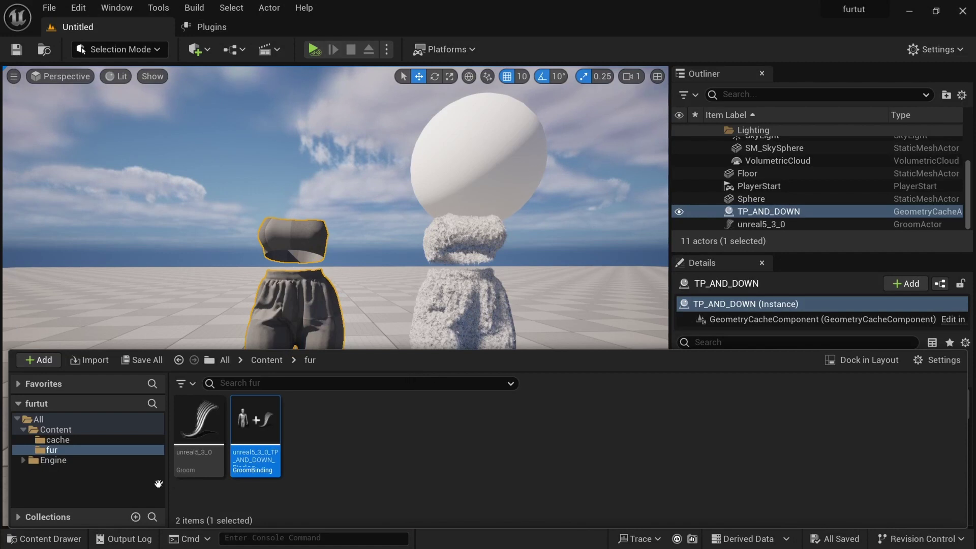
pyautogui.click(58, 440)
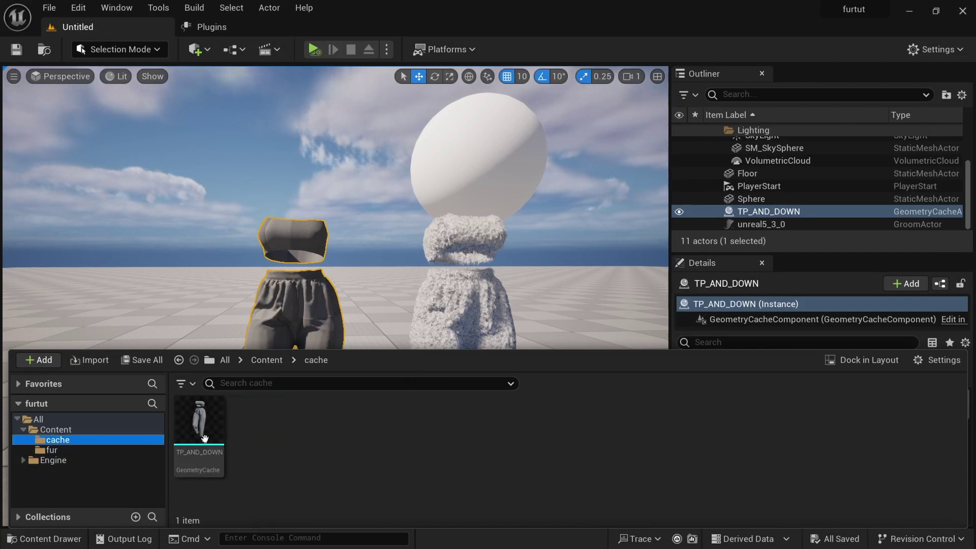
pyautogui.rightClick(203, 436)
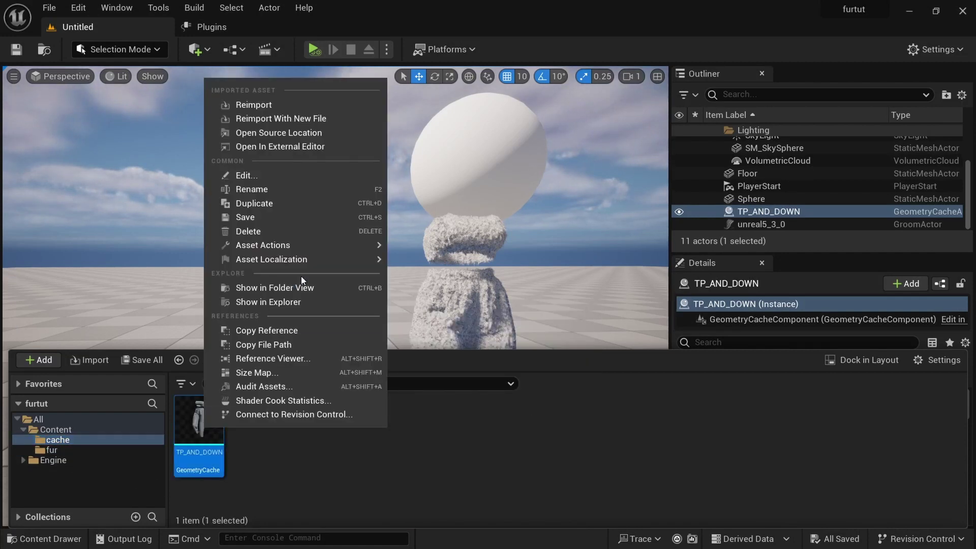
pyautogui.moveTo(283, 258)
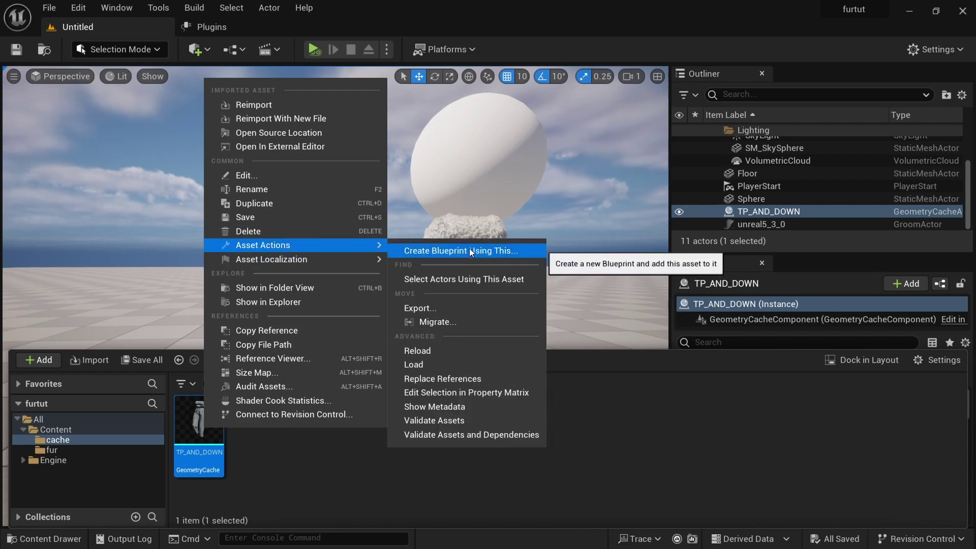
pyautogui.click(469, 249)
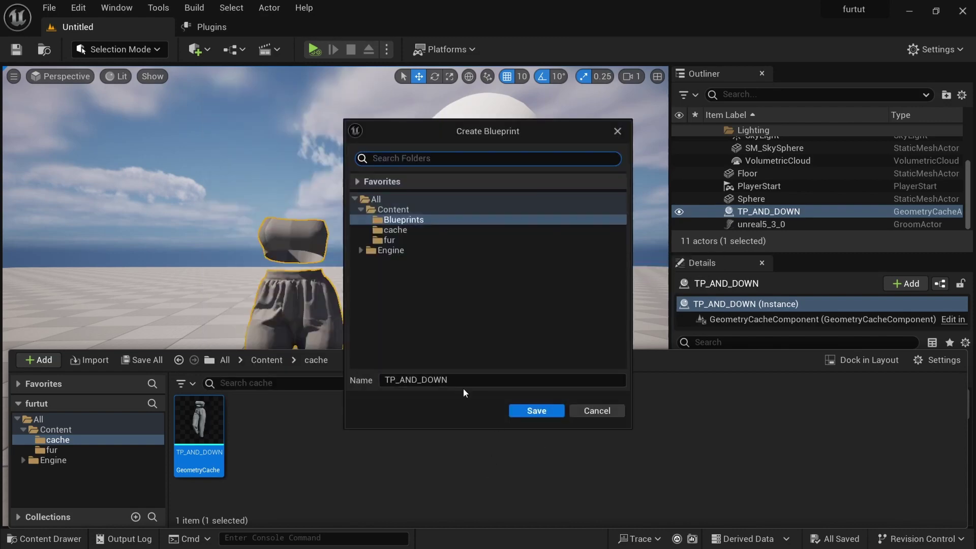
pyautogui.click(540, 411)
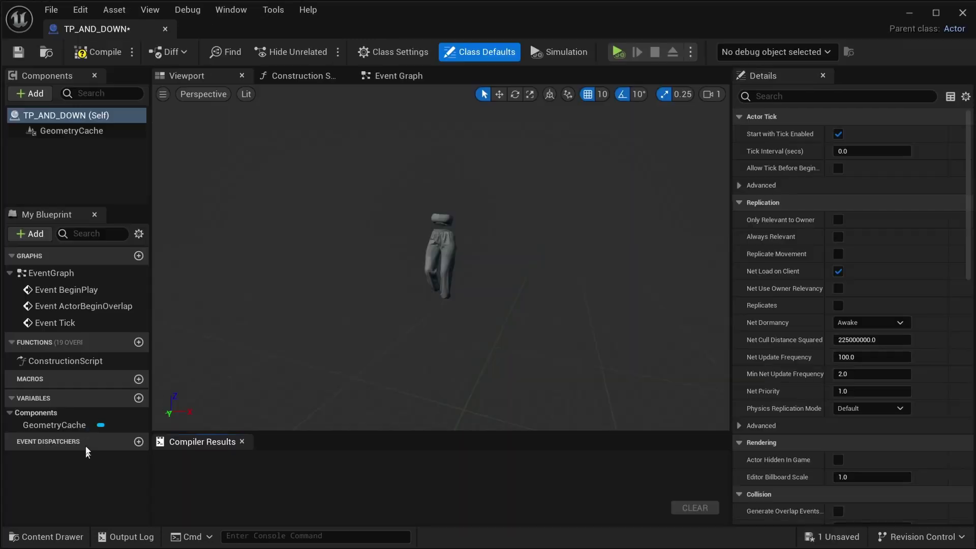
# Step: Close and reopen the TP_AND_DOWN Blueprint from the Blueprints folder, and examine the garment in its viewport
pyautogui.hotkey('ctrl', 'space')
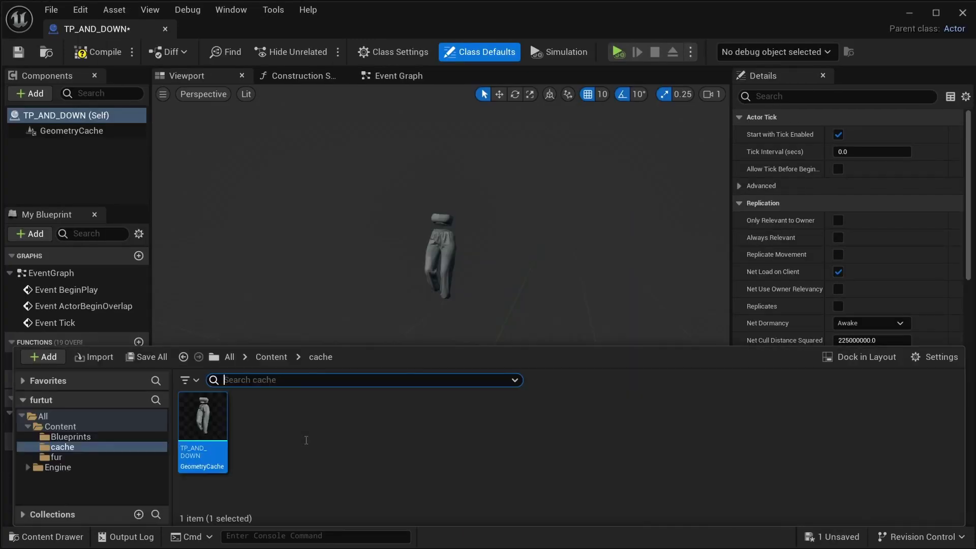
pyautogui.click(67, 437)
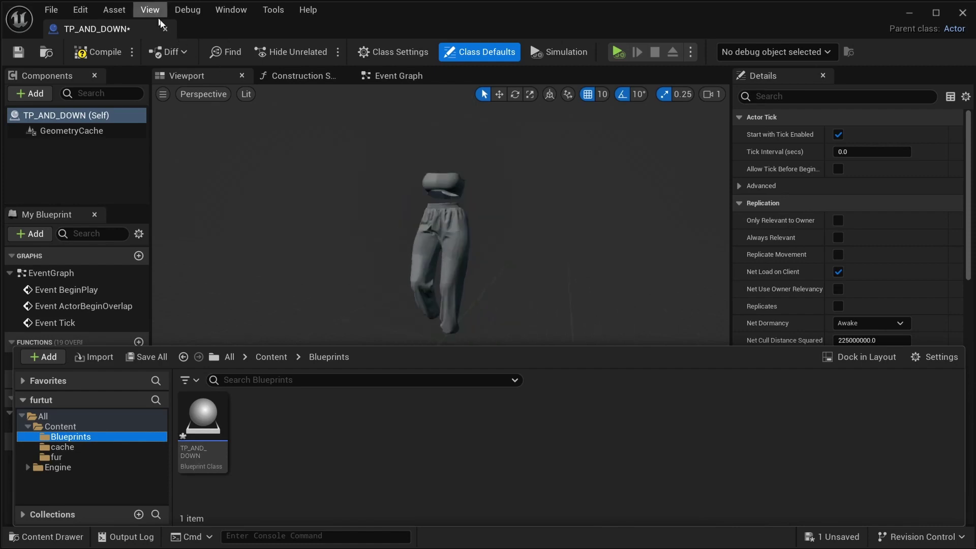
pyautogui.click(165, 28)
pyautogui.hotkey('ctrl', 'space')
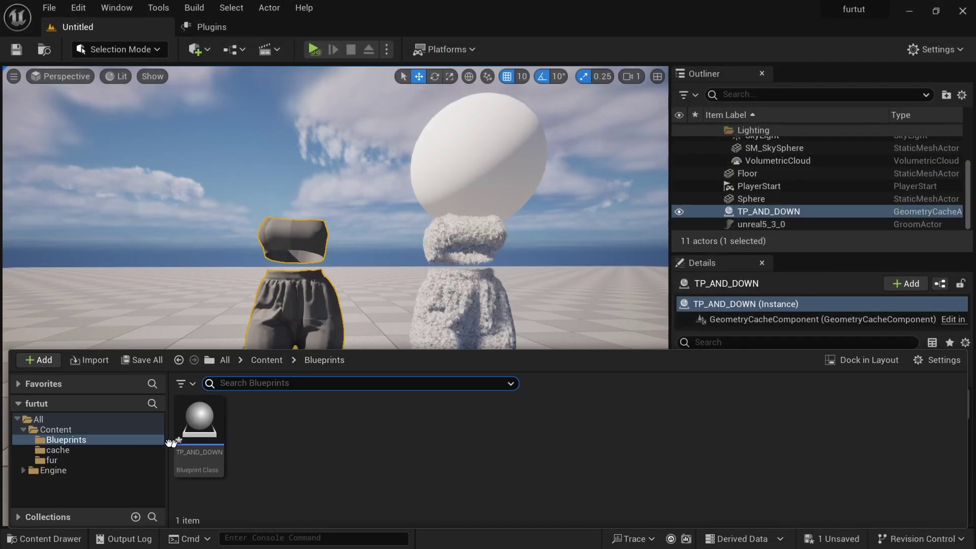
pyautogui.click(194, 450)
pyautogui.doubleClick(194, 450)
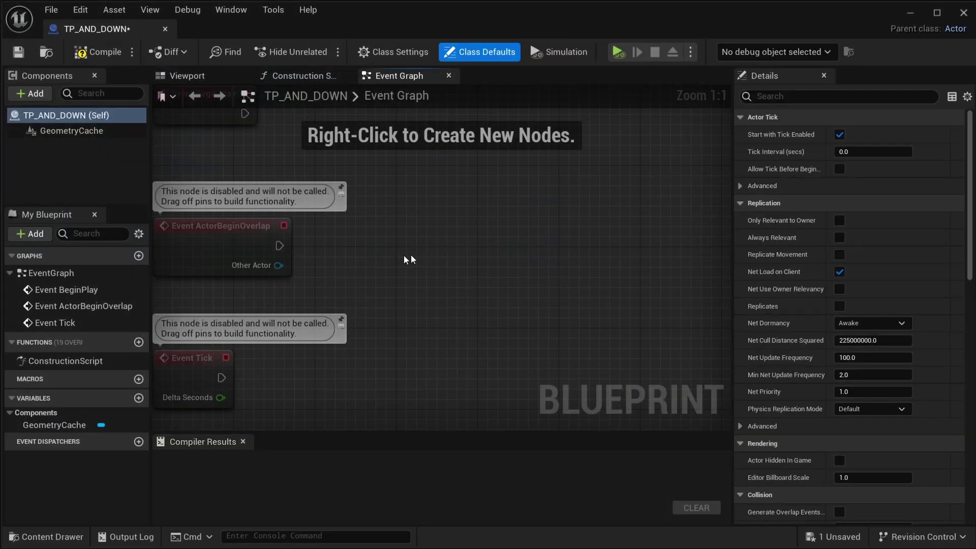
pyautogui.moveTo(404, 257); pyautogui.dragTo(556, 276, button='right')
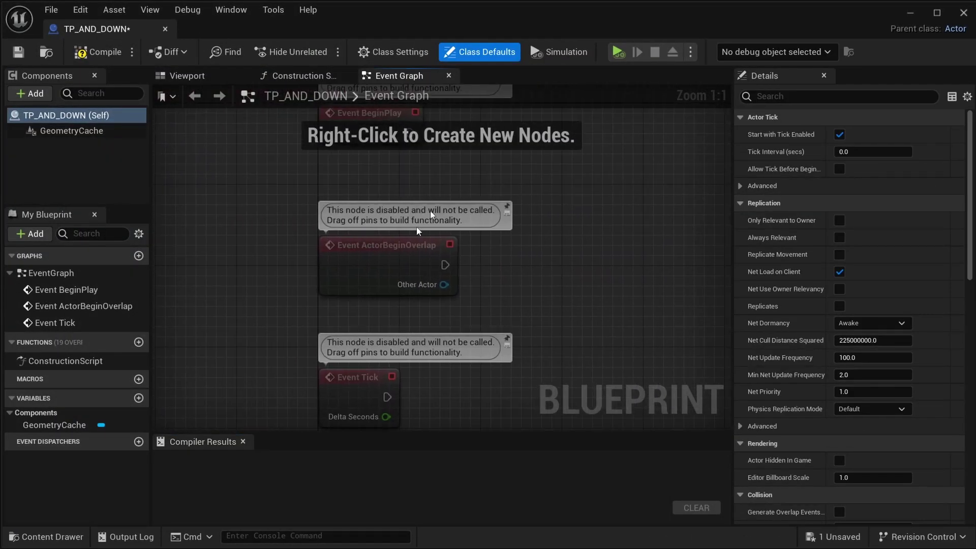
pyautogui.click(194, 77)
pyautogui.scroll(8, 442, 249)
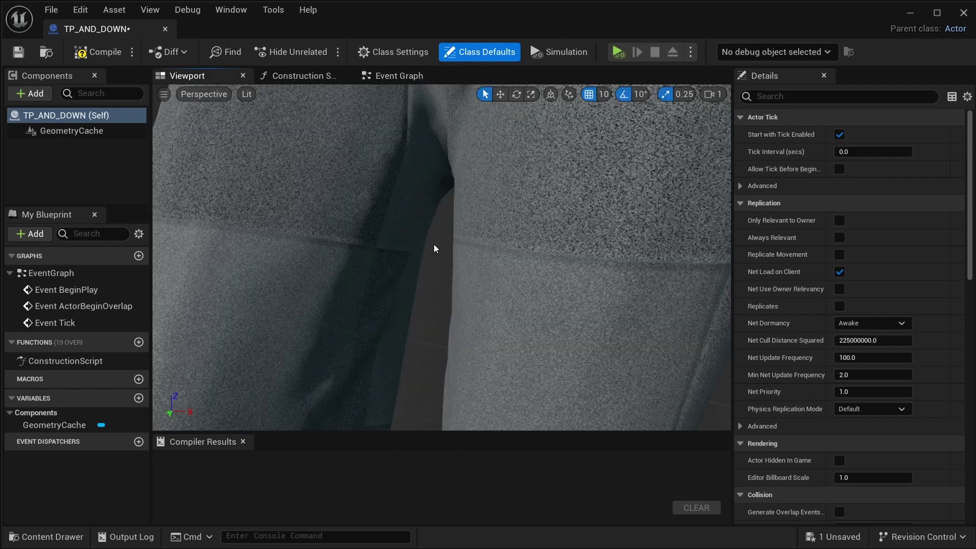
pyautogui.scroll(-10, 441, 244)
pyautogui.scroll(3, 441, 242)
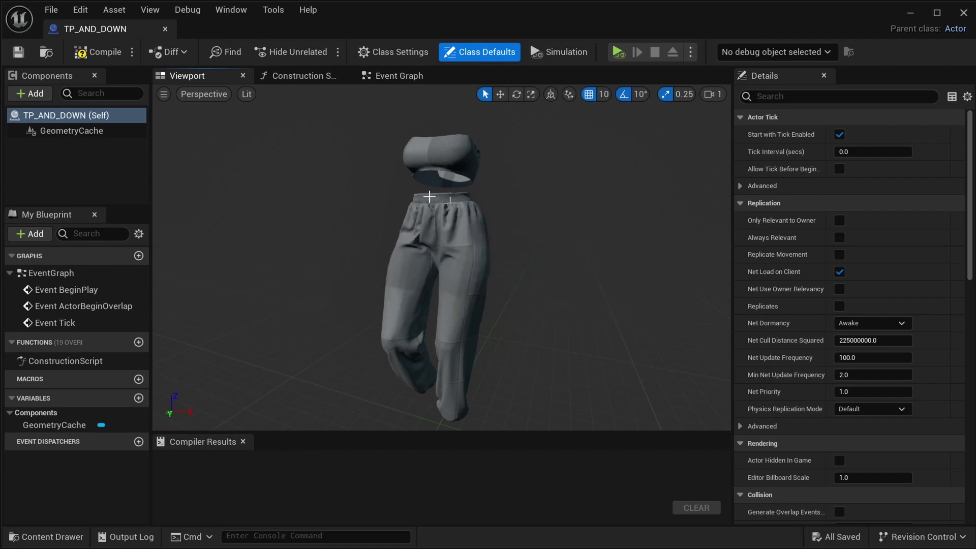
# Step: Add a Groom component as a child of the Blueprint's GeometryCache component, keeping the name Groom
pyautogui.click(67, 133)
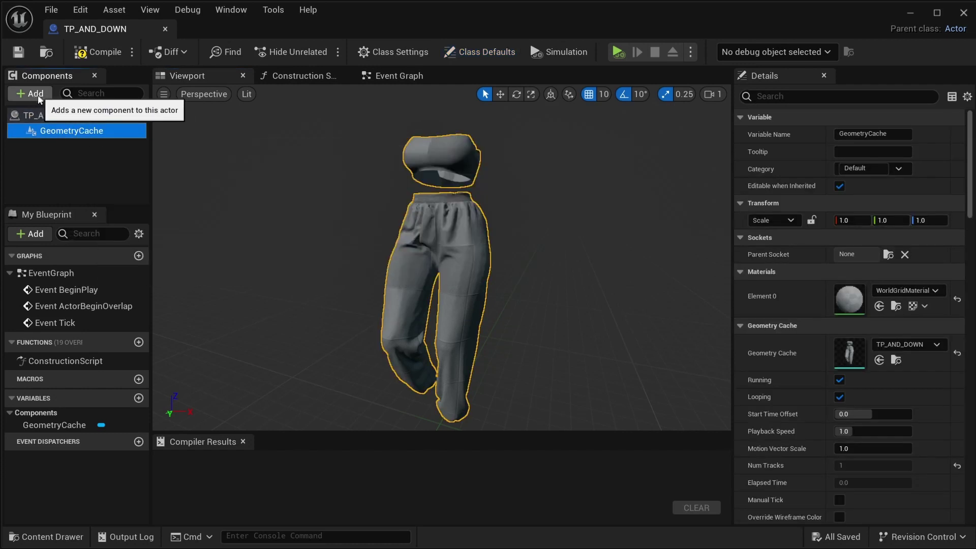
pyautogui.click(33, 93)
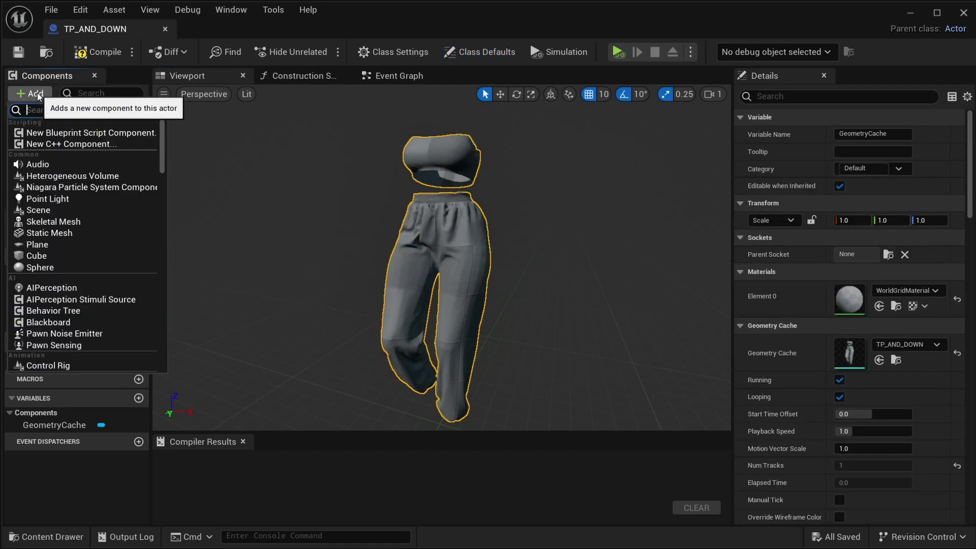
pyautogui.write('fue')
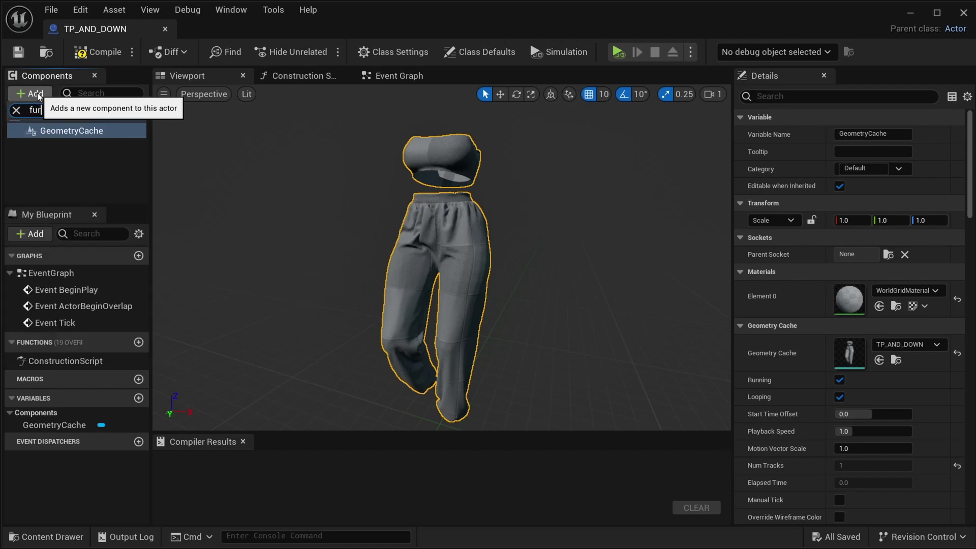
pyautogui.press('BackSpace')
pyautogui.press('BackSpace')
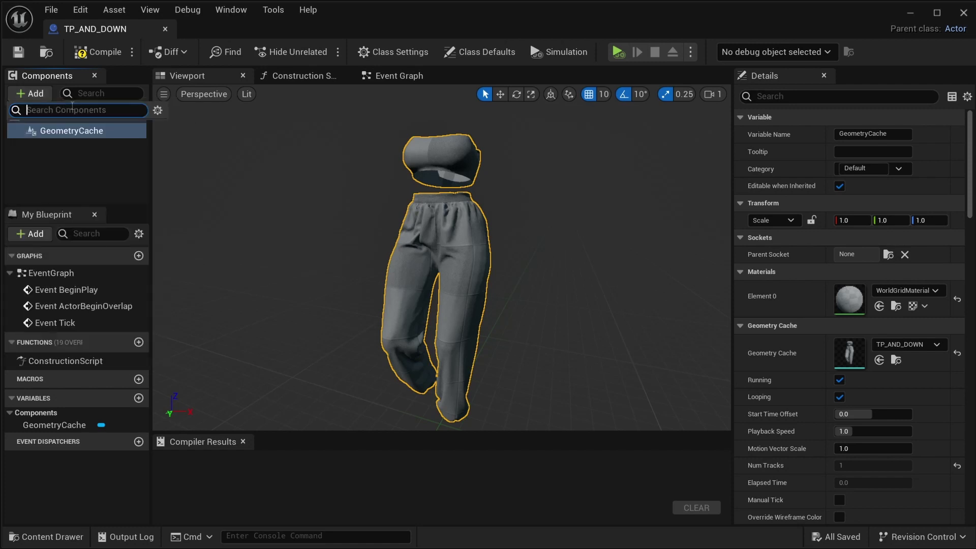
pyautogui.write('groom')
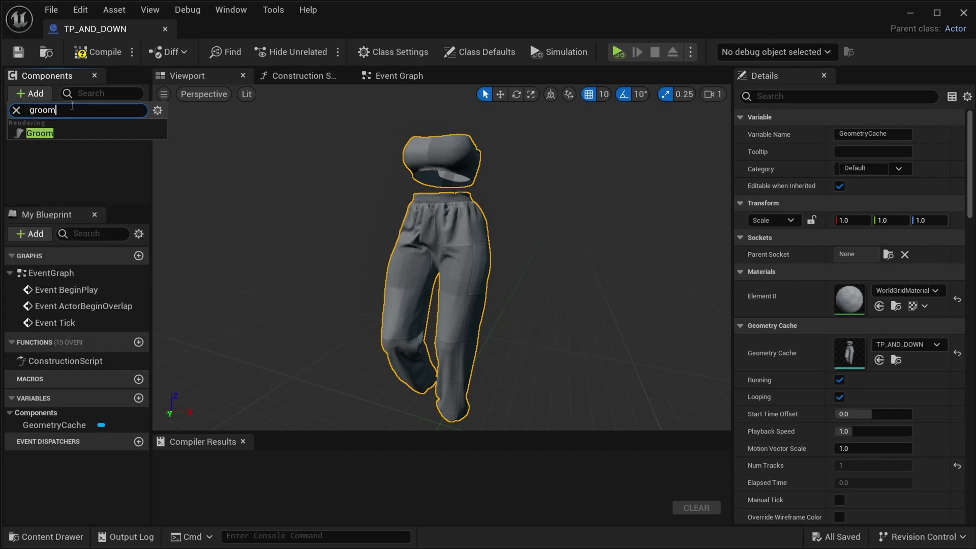
pyautogui.click(40, 133)
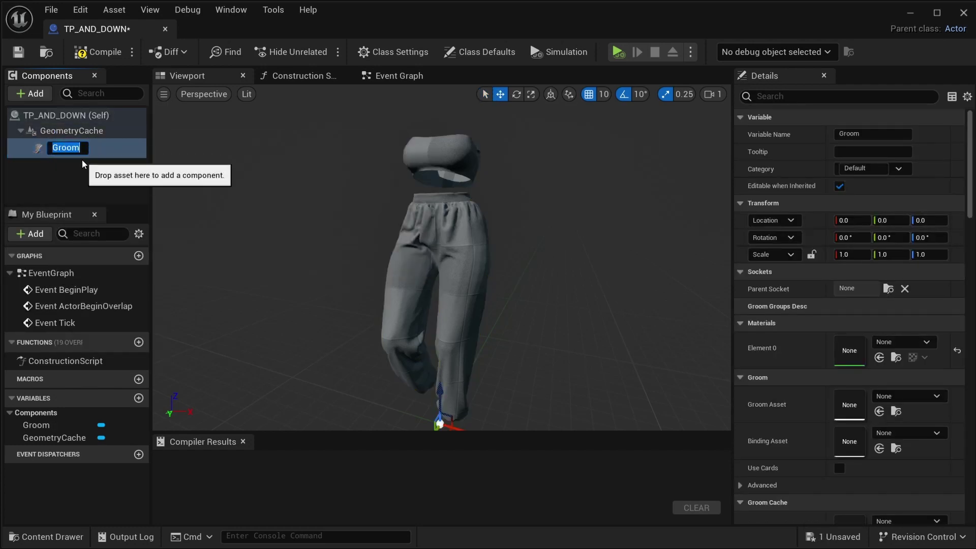
pyautogui.click(86, 176)
pyautogui.click(59, 151)
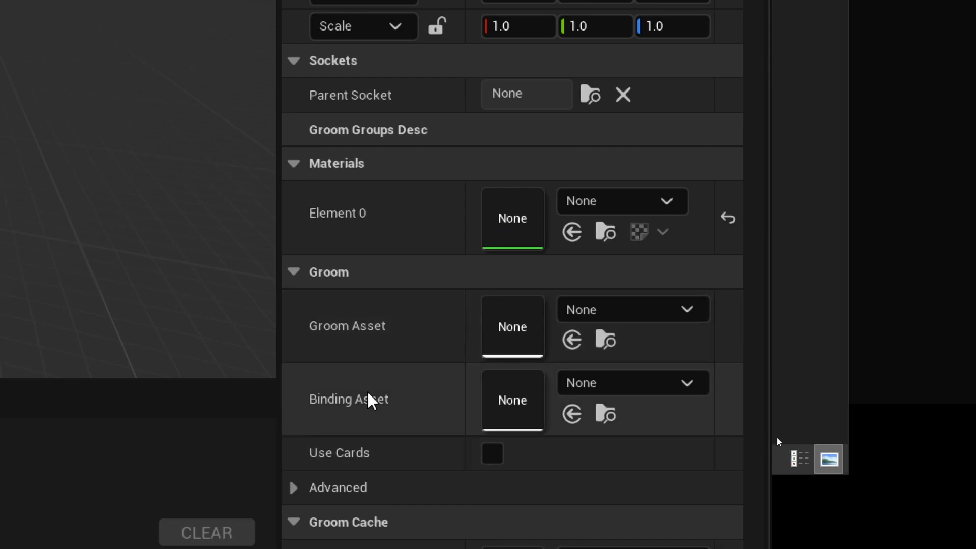
# Step: Assign unreal5_3_0 as the Groom component's groom asset
pyautogui.click(666, 315)
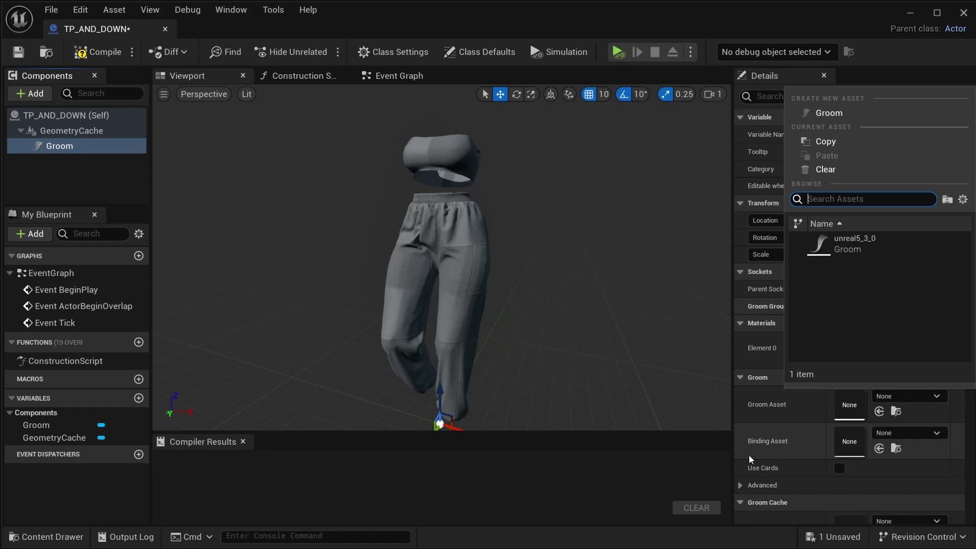
pyautogui.hotkey('ctrl', 'space')
pyautogui.click(780, 413)
pyautogui.hotkey('ctrl', 'space')
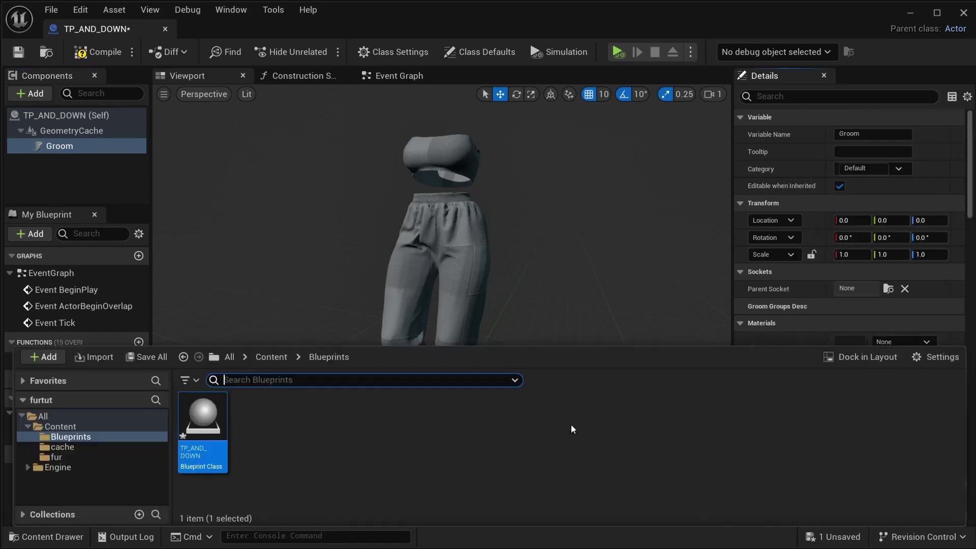
pyautogui.click(56, 457)
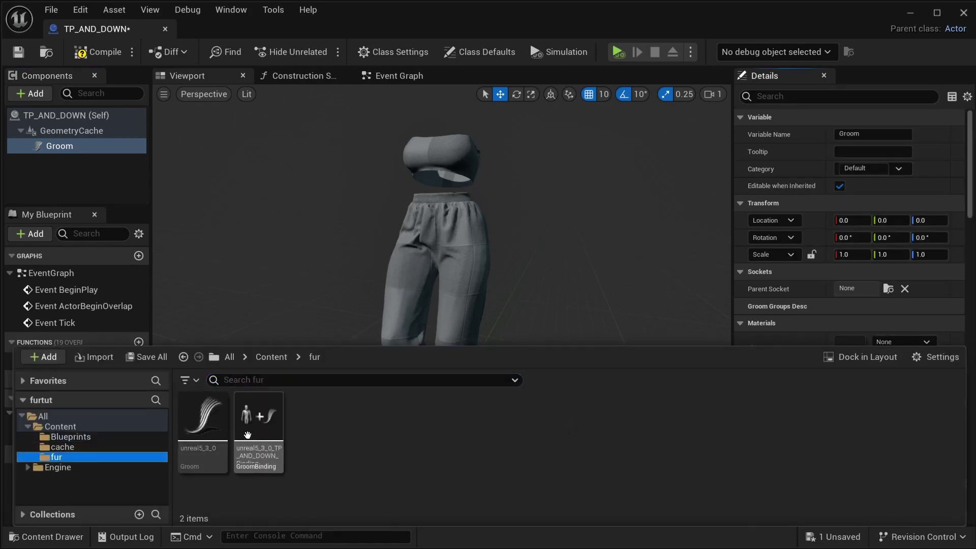
pyautogui.click(802, 336)
pyautogui.click(924, 397)
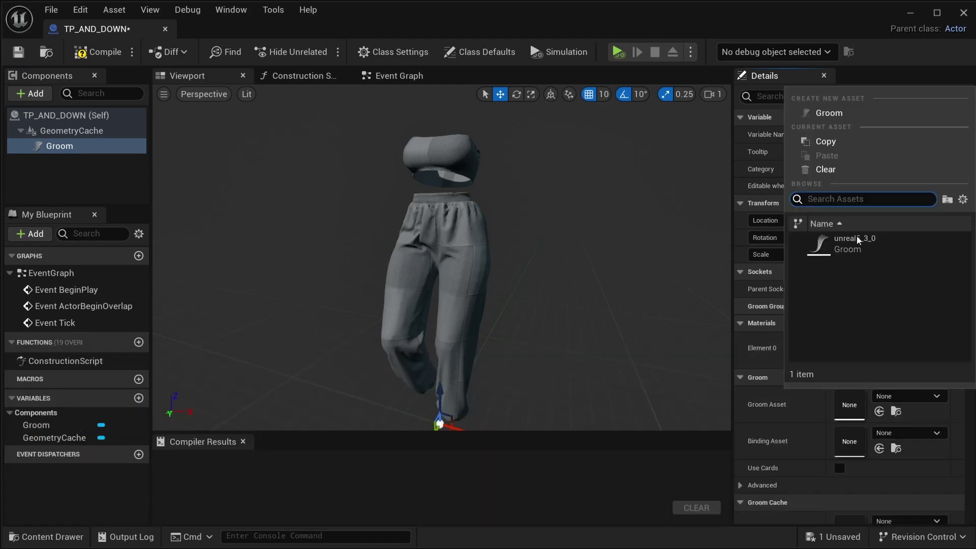
pyautogui.click(840, 242)
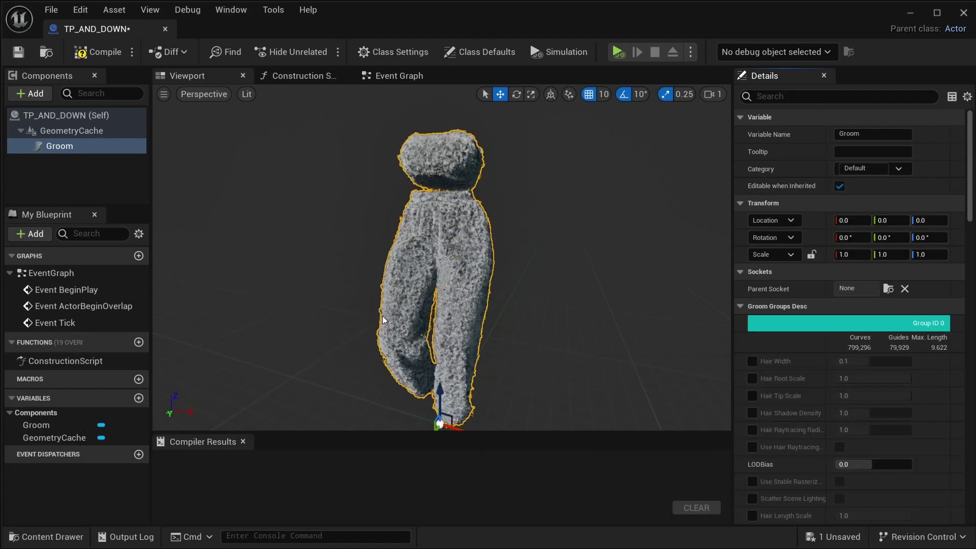
# Step: Save the TP_AND_DOWN Blueprint and dock its editor in the main editor window alongside the level
pyautogui.keyDown('alt'); pyautogui.moveTo(383, 323); pyautogui.dragTo(404, 345); pyautogui.keyUp('alt')
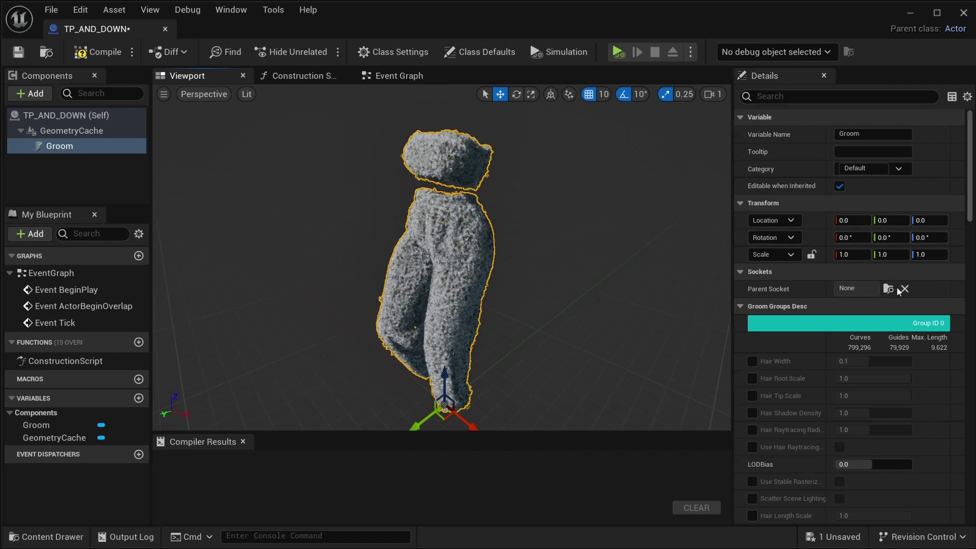
pyautogui.click(18, 51)
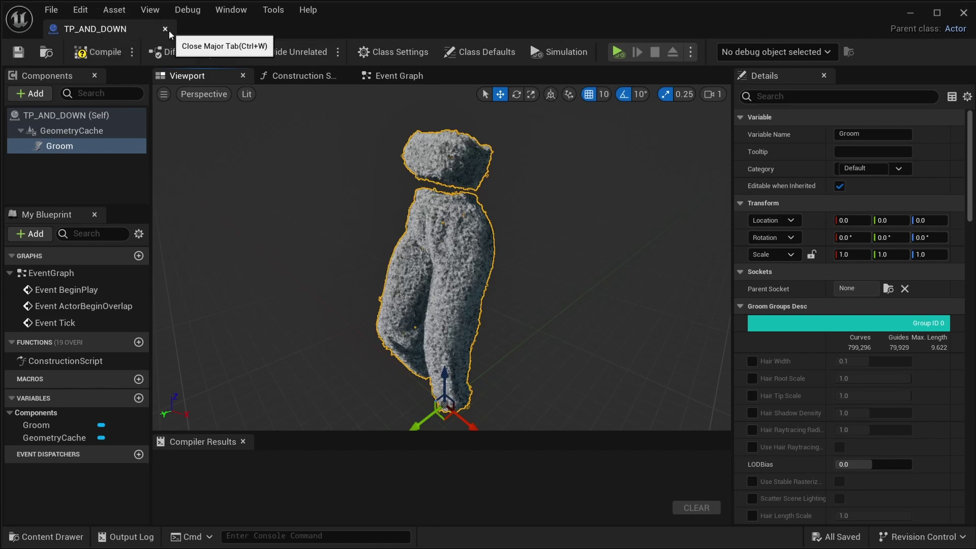
pyautogui.moveTo(108, 29); pyautogui.dragTo(528, 39)
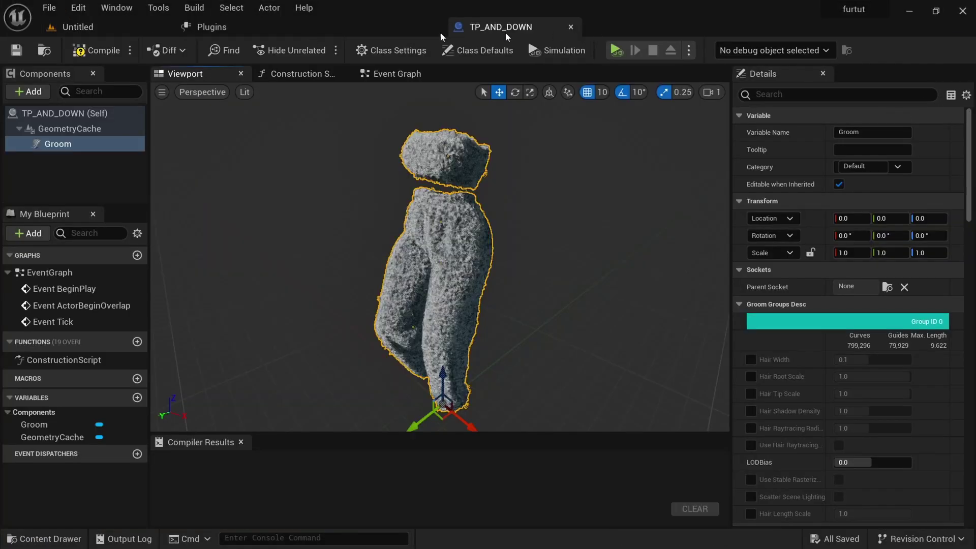
# Step: Place the TP_AND_DOWN Blueprint from the Blueprints folder in the level at about X -600, Y 120, and save the level
pyautogui.click(82, 32)
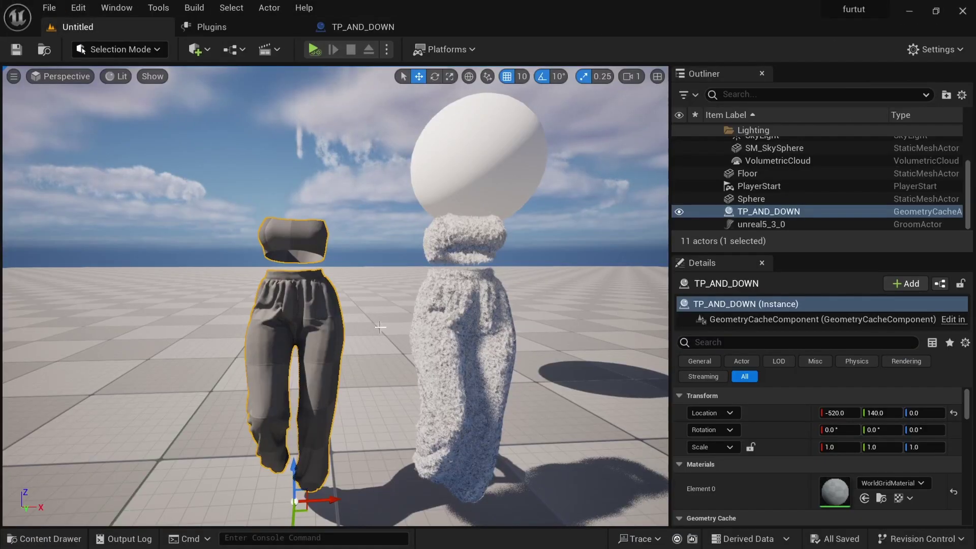
pyautogui.hotkey('ctrl', 'space')
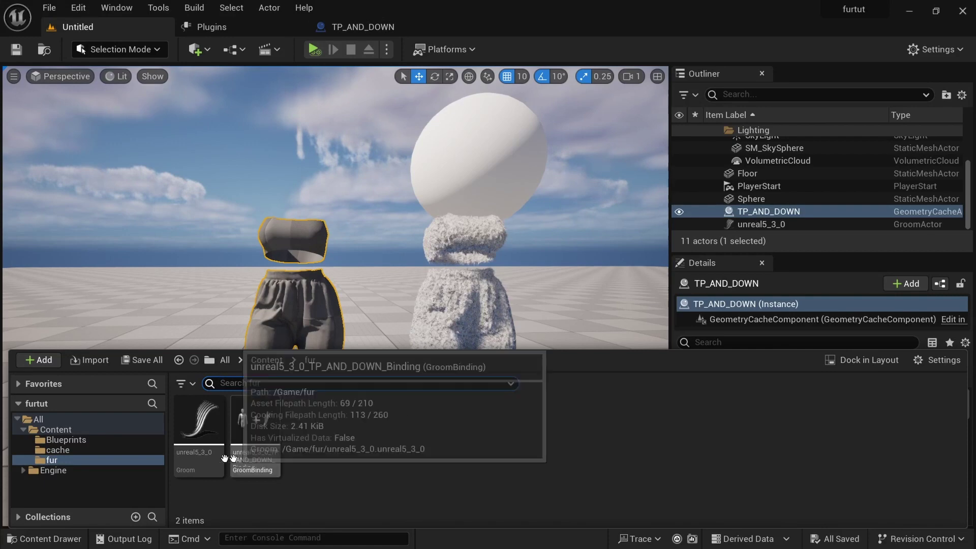
pyautogui.click(66, 443)
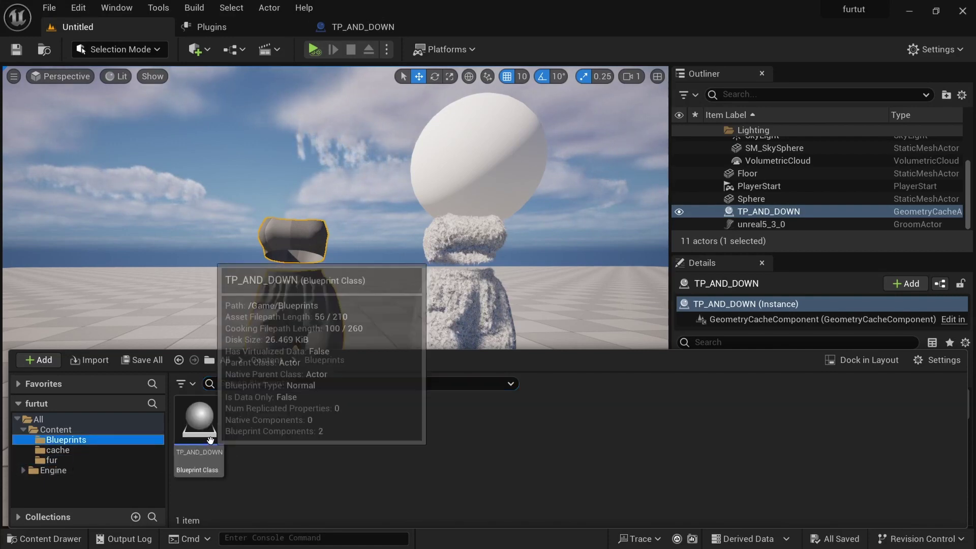
pyautogui.moveTo(199, 417); pyautogui.dragTo(147, 475)
pyautogui.press('f')
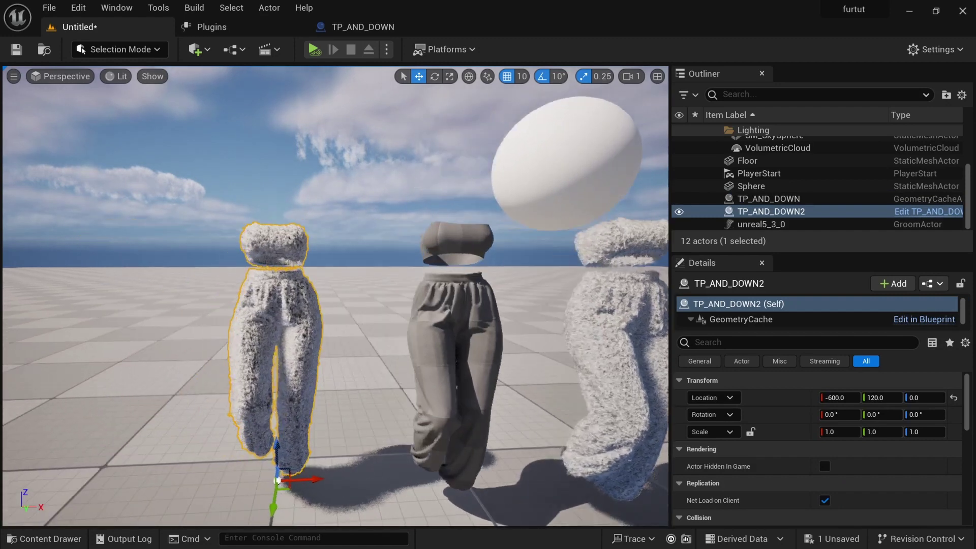
pyautogui.hotkey('ctrl', 's')
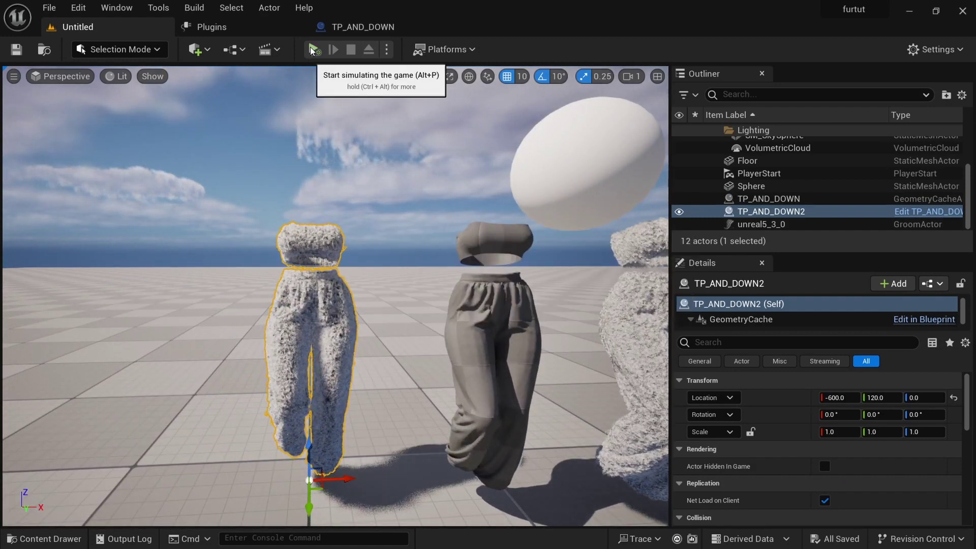
# Step: Simulate the level to check whether the fur follows the animated garment, and stop the simulation
pyautogui.click(312, 50)
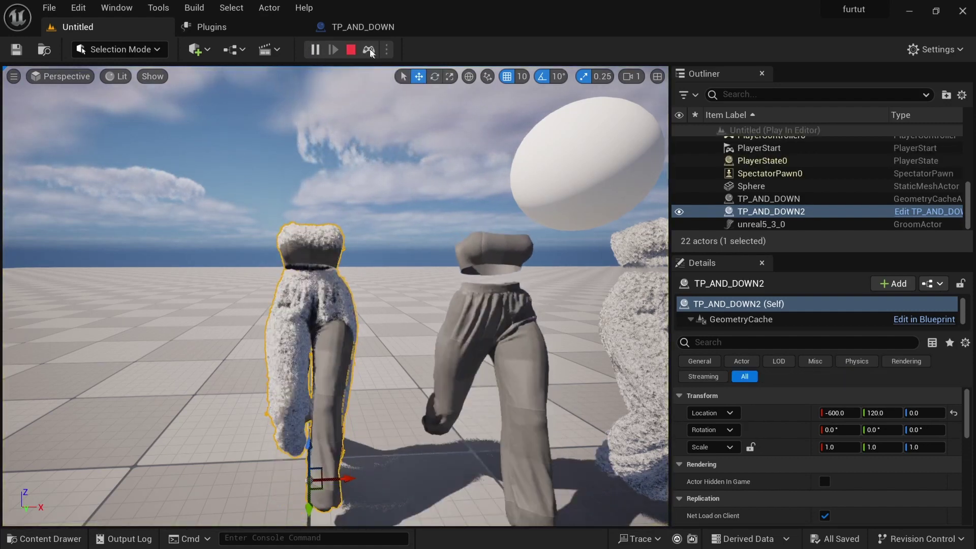
pyautogui.click(351, 50)
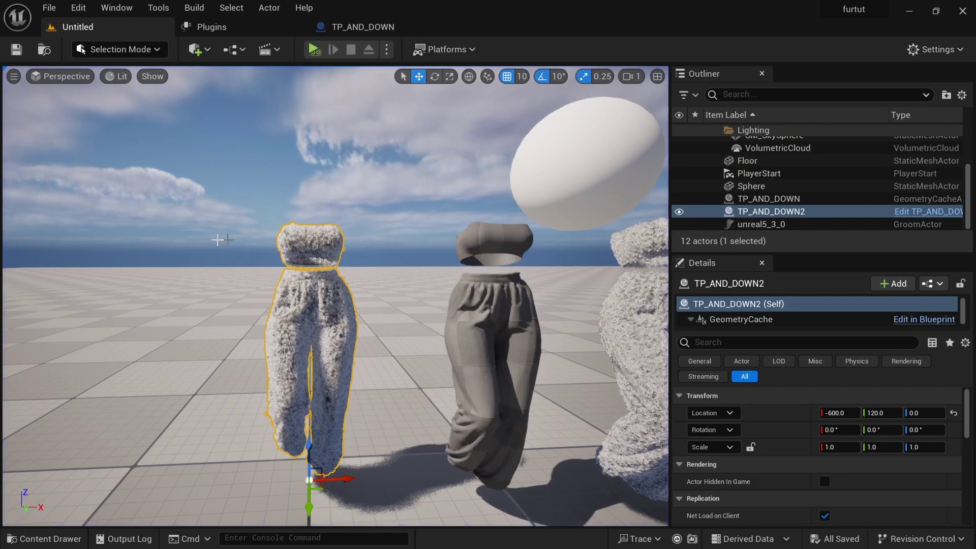
# Step: Set the Blueprint Groom component's binding asset to unreal5_3_0_TP_AND_DOWN_Binding, and compile and save the Blueprint
pyautogui.hotkey('ctrl', 'space')
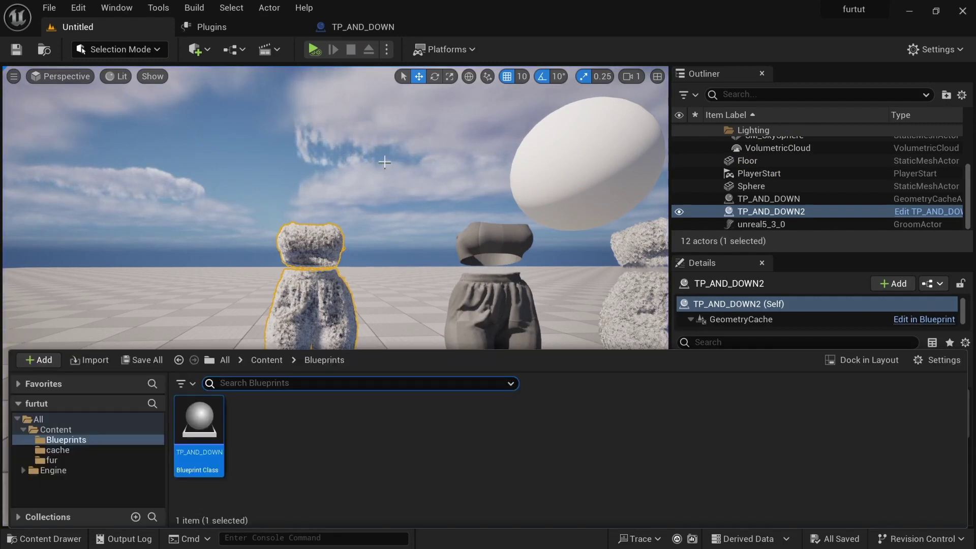
pyautogui.click(363, 26)
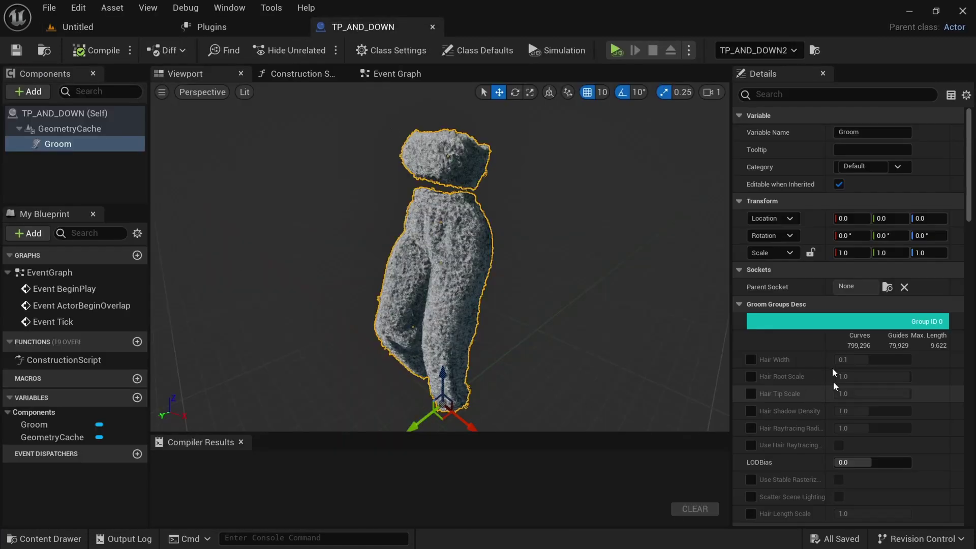
pyautogui.click(59, 154)
pyautogui.click(63, 148)
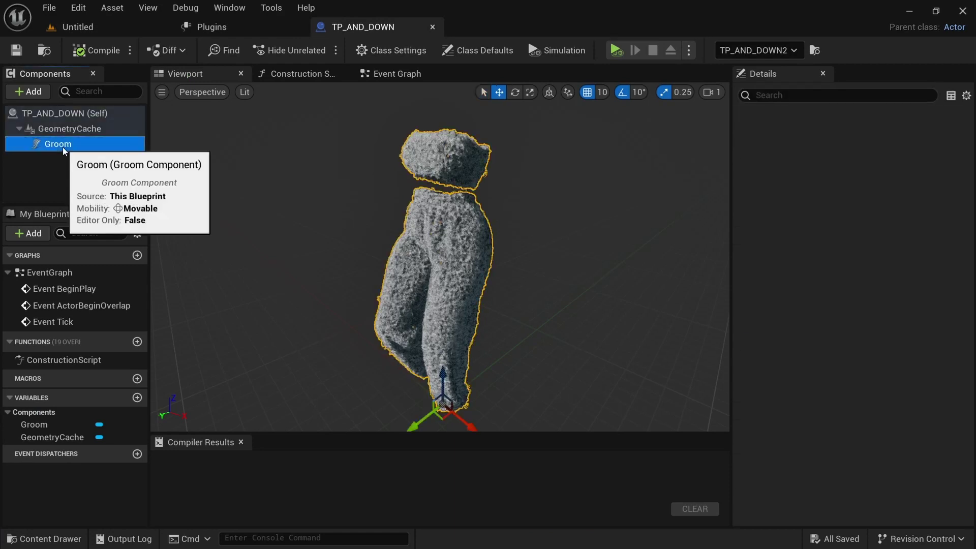
pyautogui.scroll(-5, 793, 417)
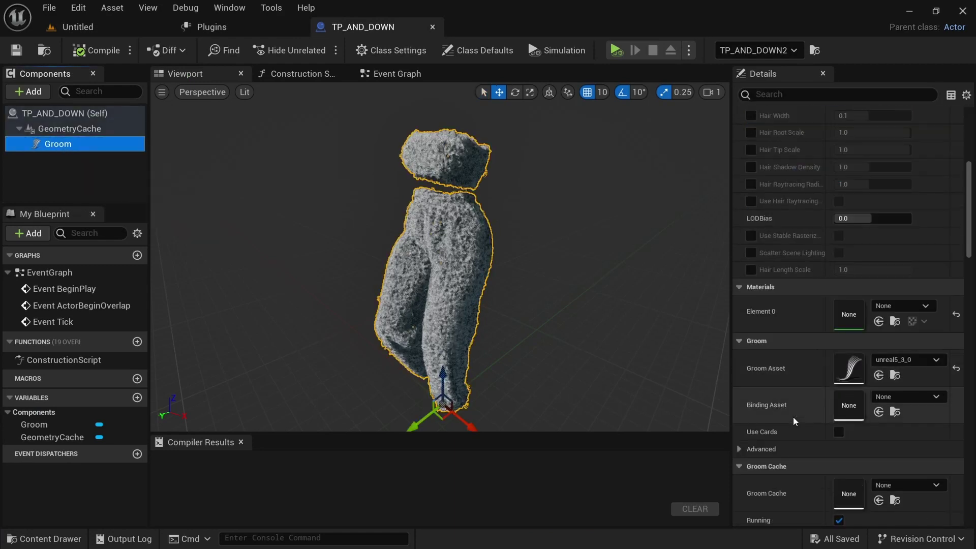
pyautogui.click(909, 397)
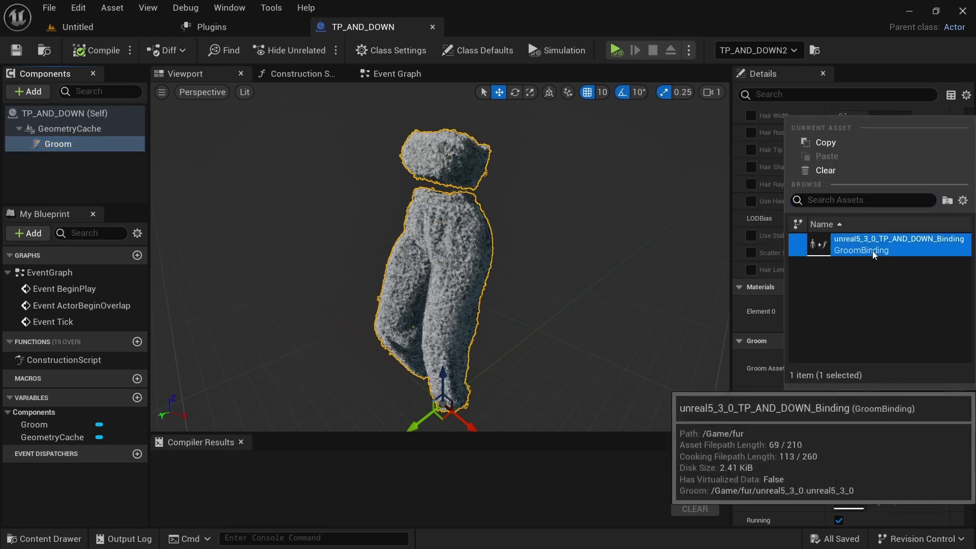
pyautogui.click(884, 244)
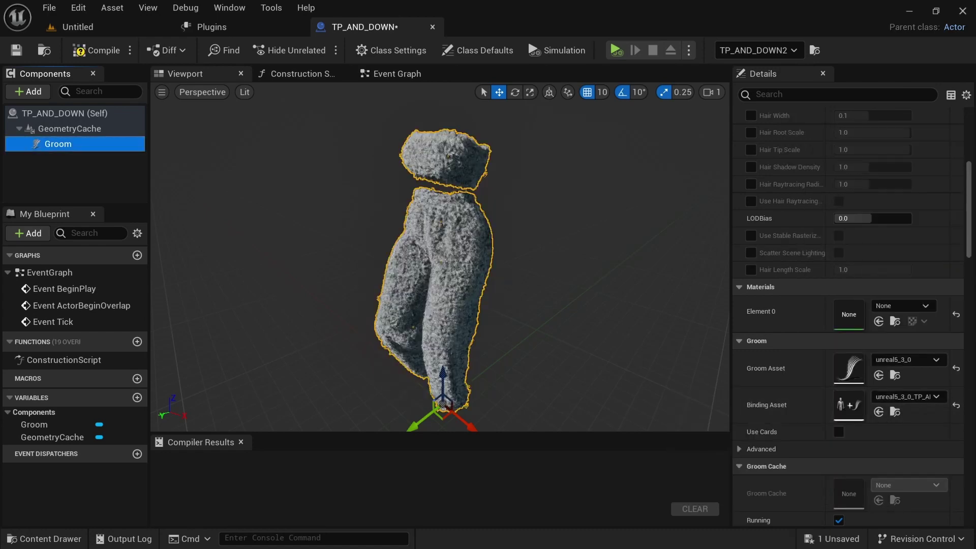
pyautogui.keyDown('alt'); pyautogui.moveTo(441, 254); pyautogui.dragTo(473, 254); pyautogui.keyUp('alt')
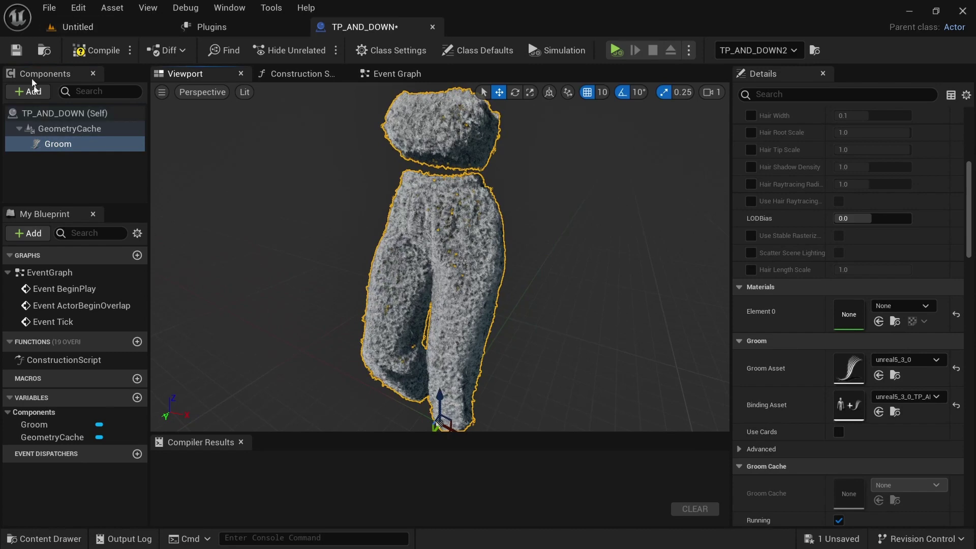
pyautogui.click(97, 49)
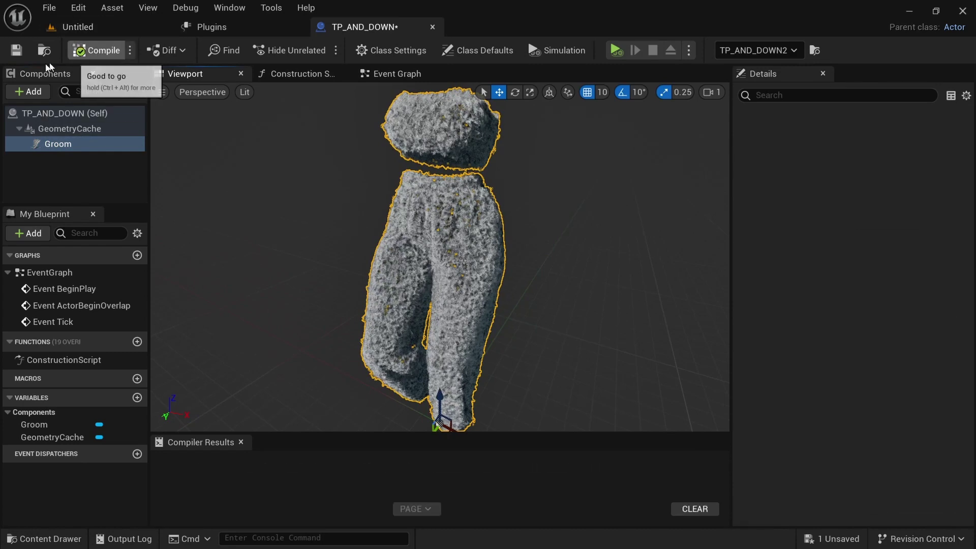
# Step: Simulate the level again, examine the bound fur on the moving garment from close up and afar, and stop the simulation
pyautogui.click(94, 29)
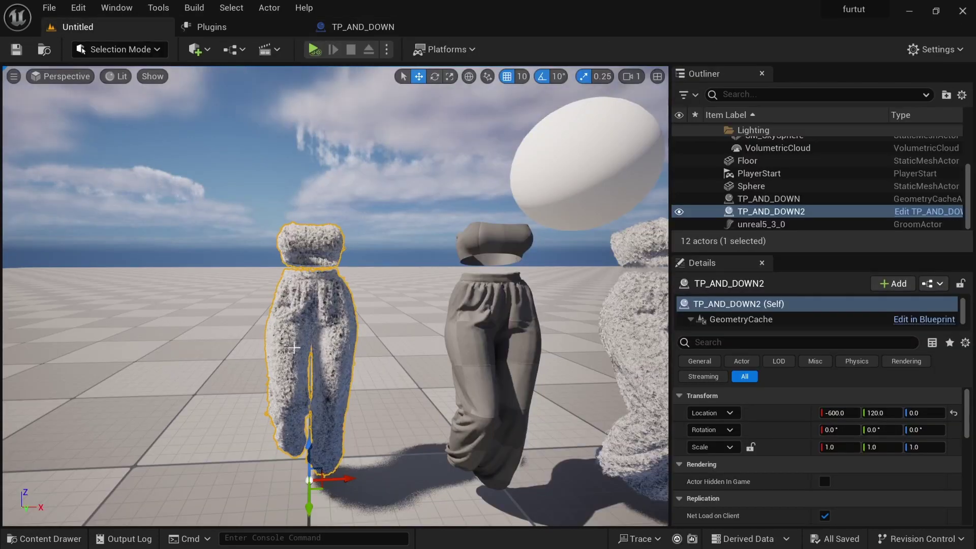
pyautogui.click(314, 50)
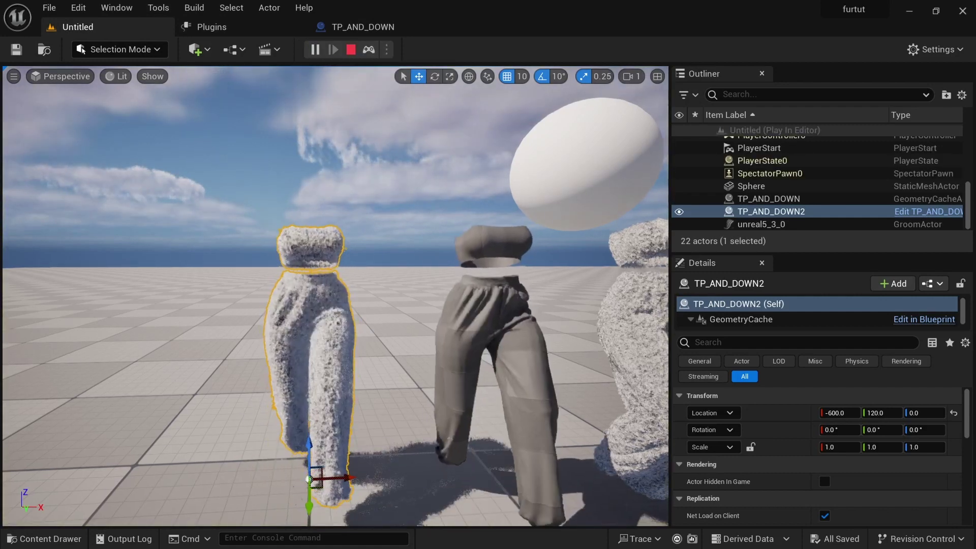
pyautogui.press('w')
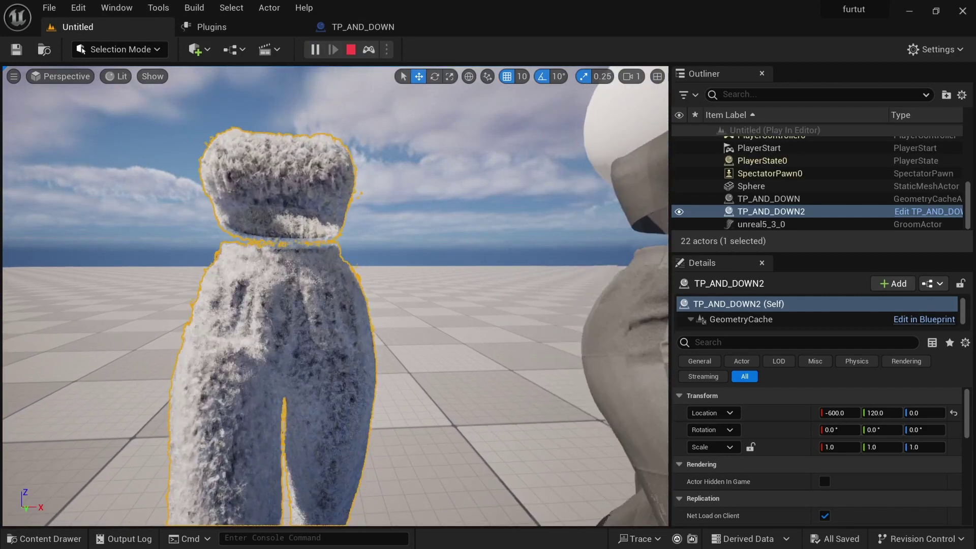
pyautogui.press('a')
pyautogui.press('q')
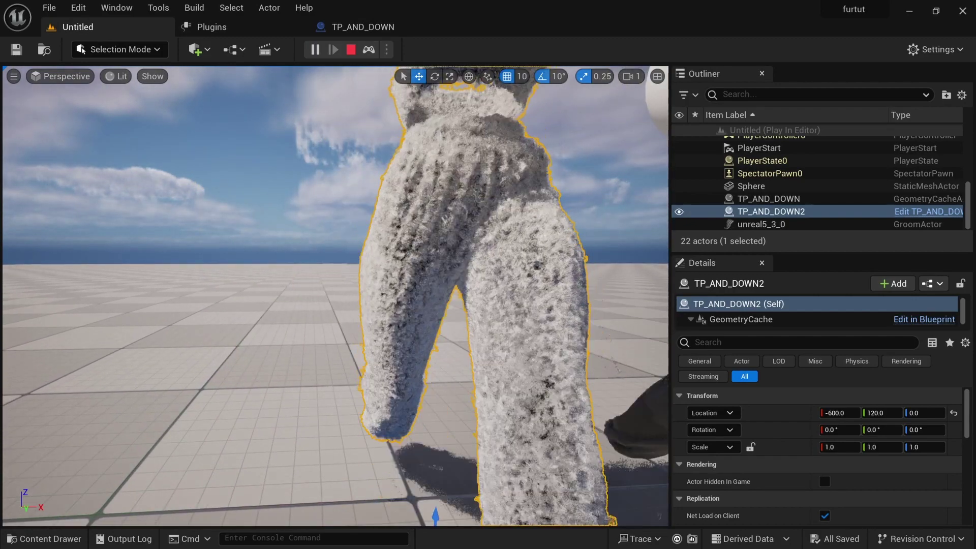
pyautogui.press('d')
pyautogui.keyDown('alt'); pyautogui.moveTo(309, 392); pyautogui.dragTo(389, 425); pyautogui.keyUp('alt')
pyautogui.keyDown('alt'); pyautogui.moveTo(336, 295); pyautogui.dragTo(229, 276); pyautogui.keyUp('alt')
pyautogui.scroll(-10, 336, 296)
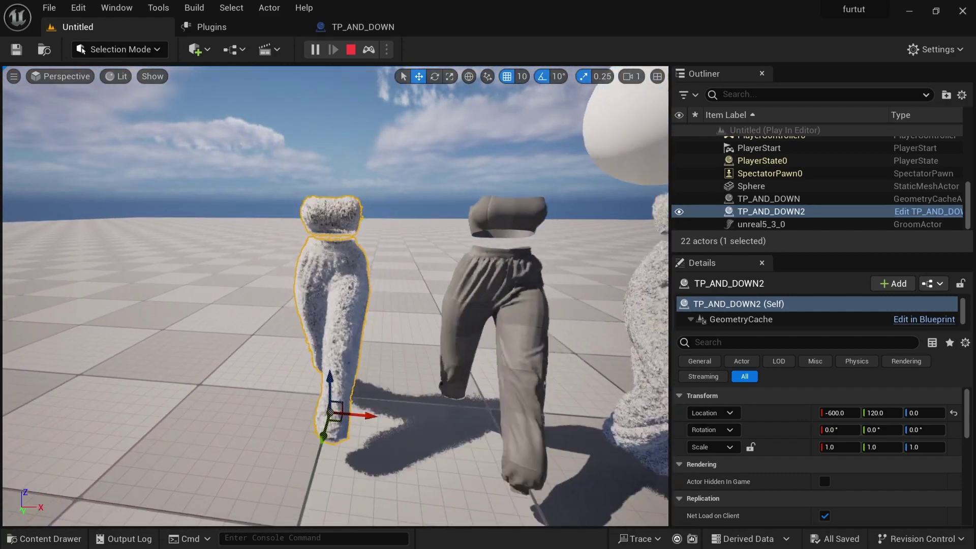
pyautogui.keyDown('alt'); pyautogui.moveTo(336, 295); pyautogui.dragTo(349, 296, button='right'); pyautogui.keyUp('alt')
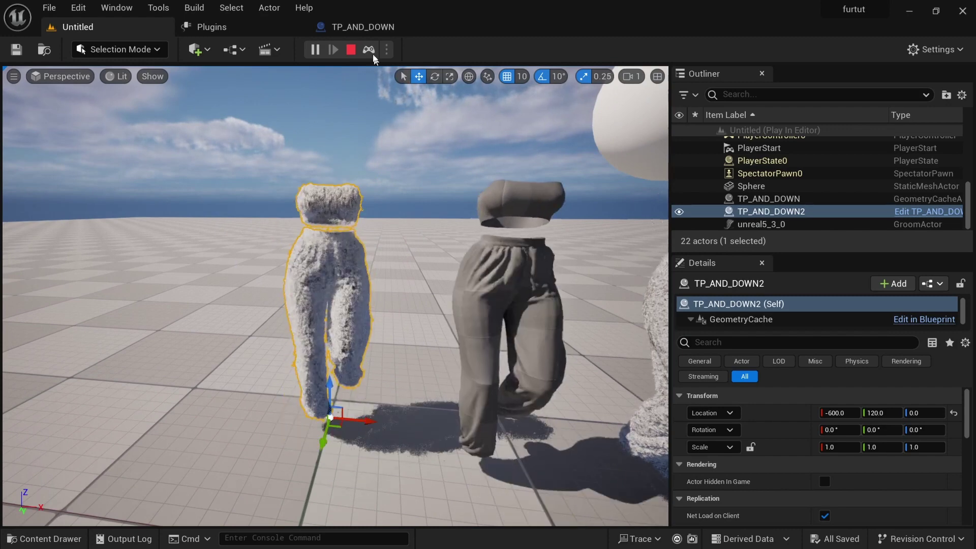
pyautogui.click(352, 49)
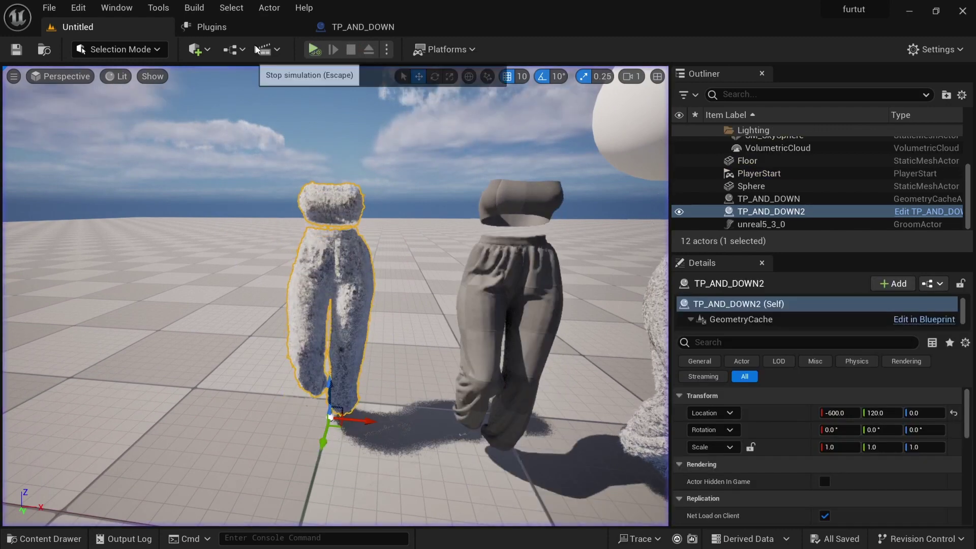
pyautogui.click(351, 29)
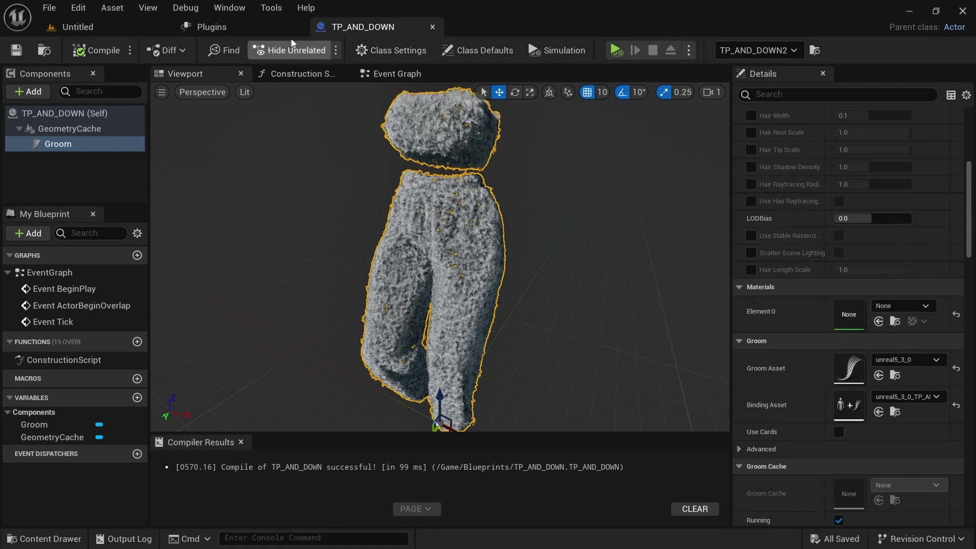
pyautogui.click(84, 27)
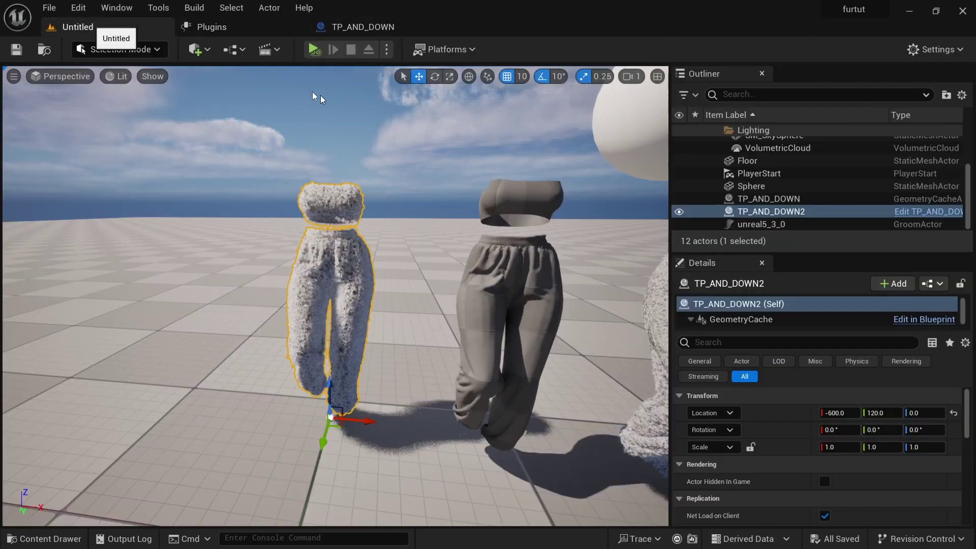
# Step: Open Quixel Bridge from the level editor and dock it in the main editor window
pyautogui.click(206, 50)
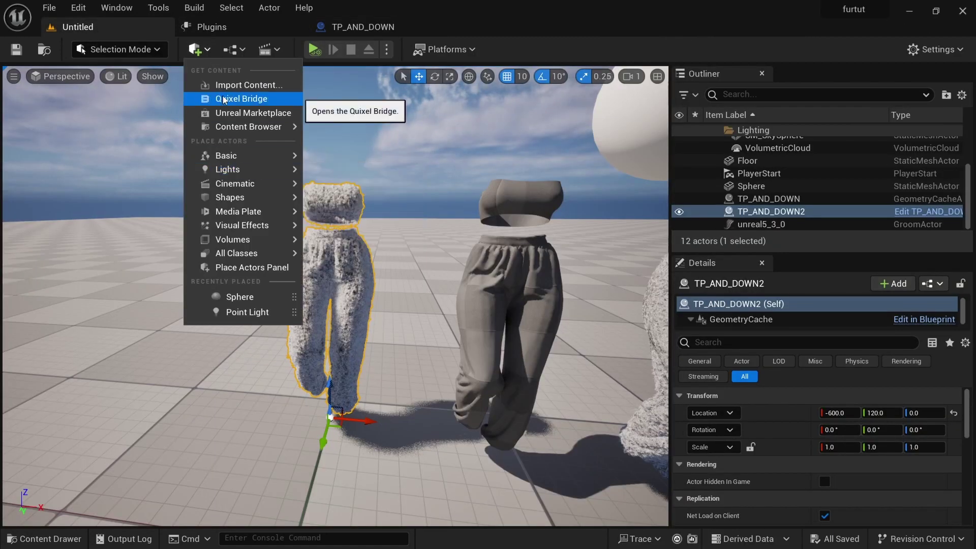
pyautogui.click(238, 99)
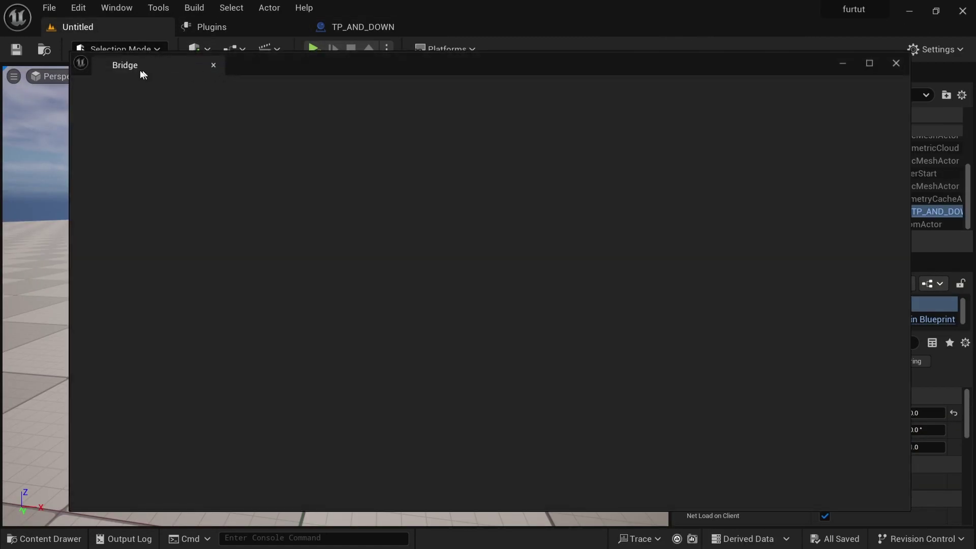
pyautogui.moveTo(154, 74); pyautogui.dragTo(510, 30)
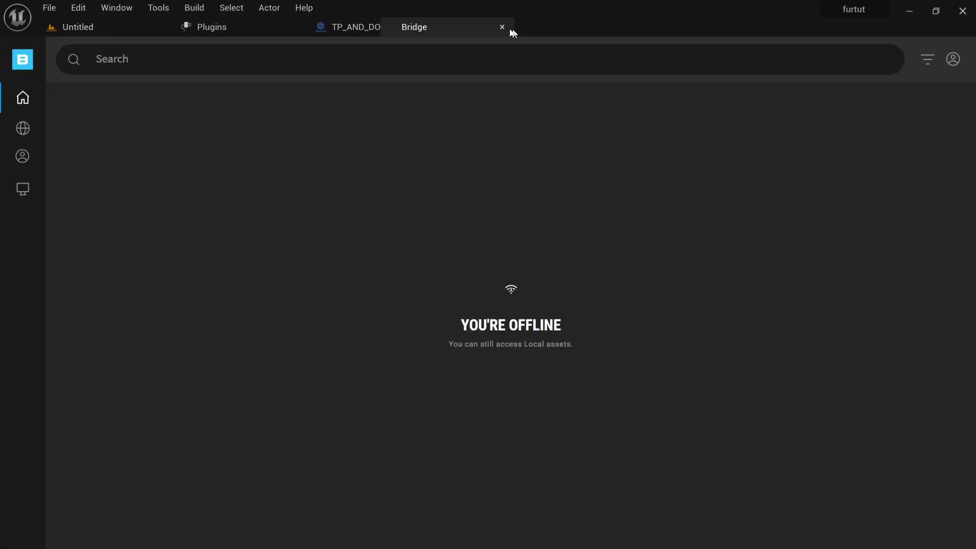
# Step: Show the local MetaHumans in Bridge and add Irene to the project
pyautogui.click(10, 191)
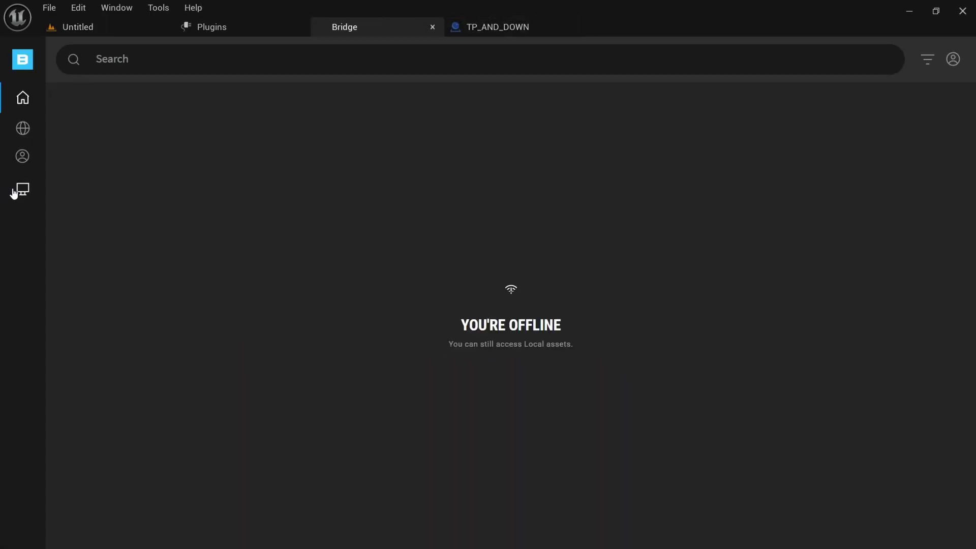
pyautogui.click(109, 107)
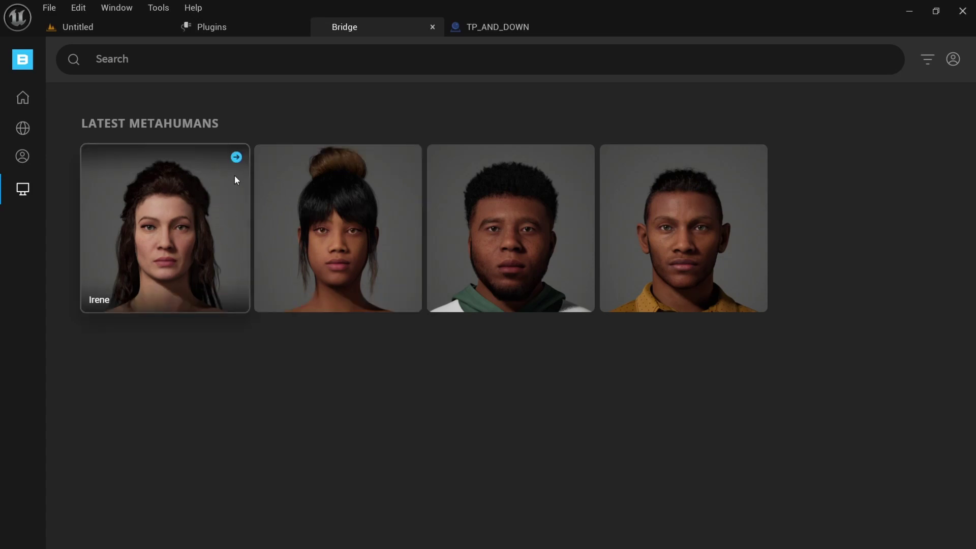
pyautogui.click(237, 158)
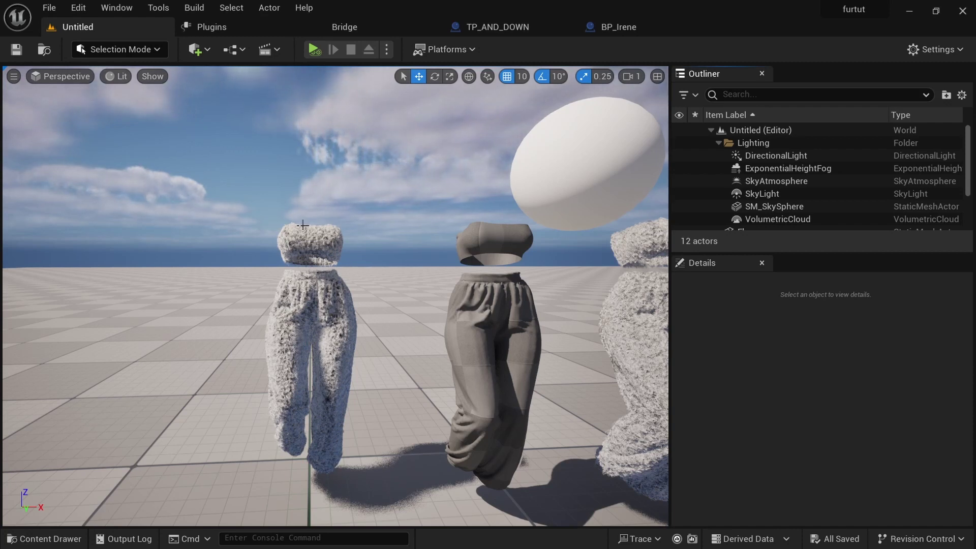
# Step: Select the furred TP_AND_DOWN2 garment actor in the level, and browse to the MetaHumans/Irene content folder
pyautogui.press('w')
pyautogui.moveTo(288, 346); pyautogui.dragTo(288, 345, button='right')
pyautogui.click(365, 300)
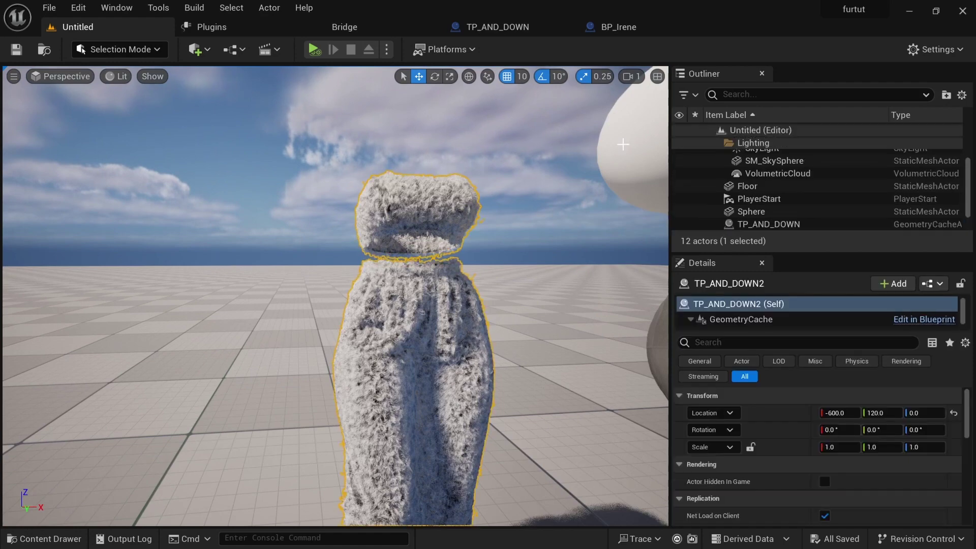
pyautogui.click(44, 539)
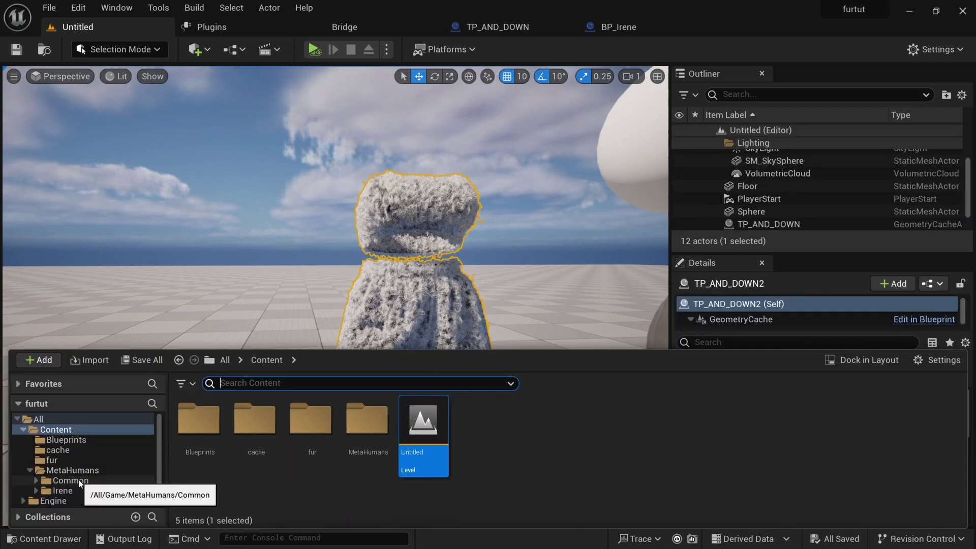
pyautogui.click(73, 471)
pyautogui.click(63, 492)
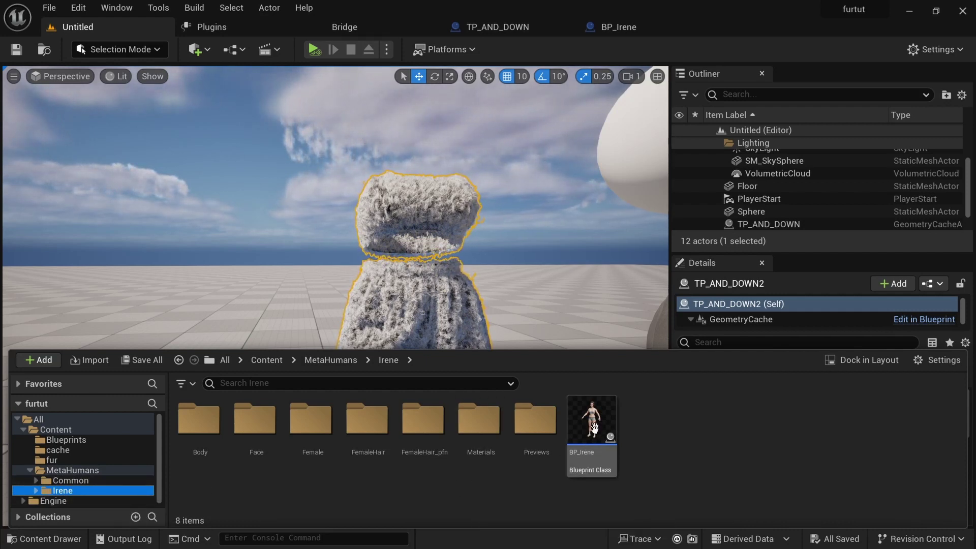
# Step: Examine the eyelashes, eyebrows and hair groom components in the BP_Irene Blueprint, including the materials used by the hair
pyautogui.click(610, 27)
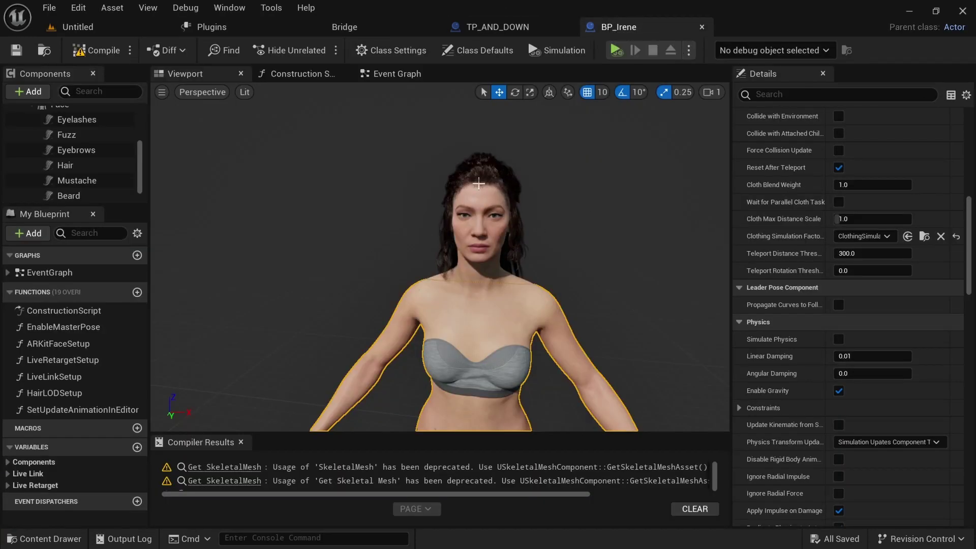
pyautogui.click(484, 174)
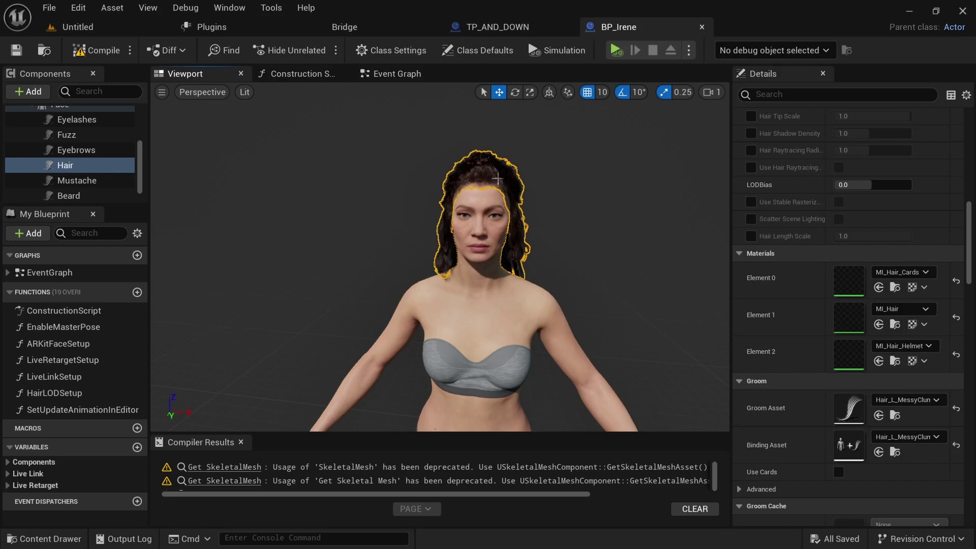
pyautogui.scroll(3, 66, 153)
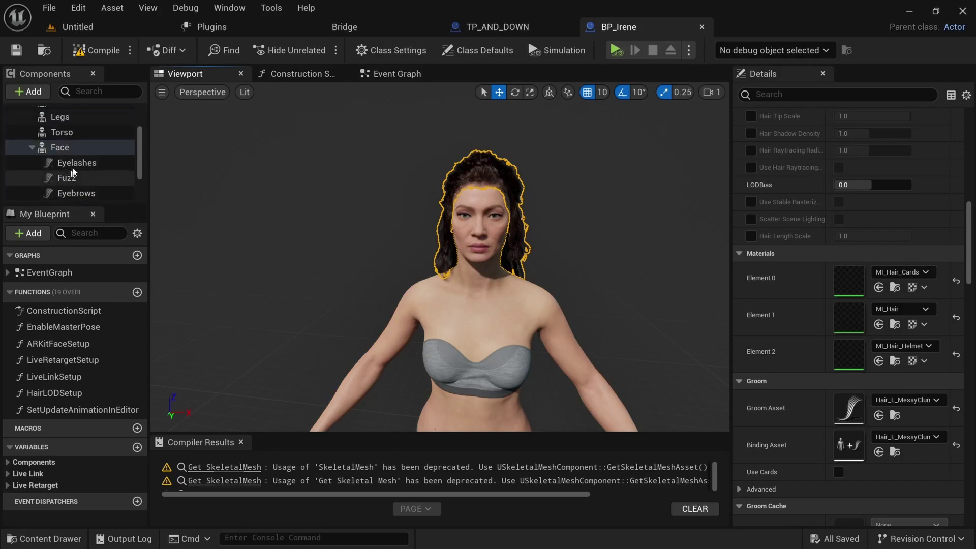
pyautogui.click(80, 165)
pyautogui.scroll(-1, 76, 163)
pyautogui.click(73, 172)
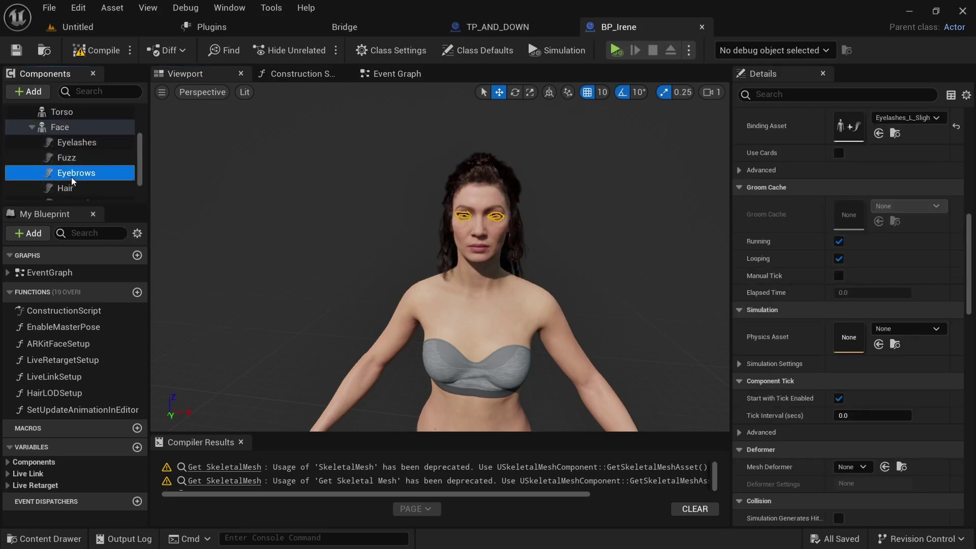
pyautogui.click(70, 191)
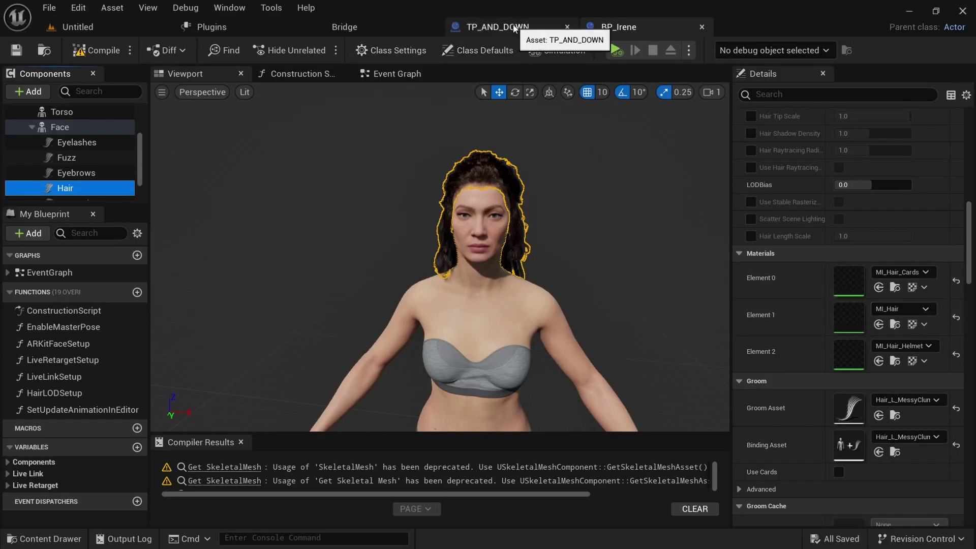
# Step: Assign Irene's MI_Hair material instance to material Element 0 of the Groom component in the TP_AND_DOWN Blueprint
pyautogui.click(491, 27)
pyautogui.click(184, 73)
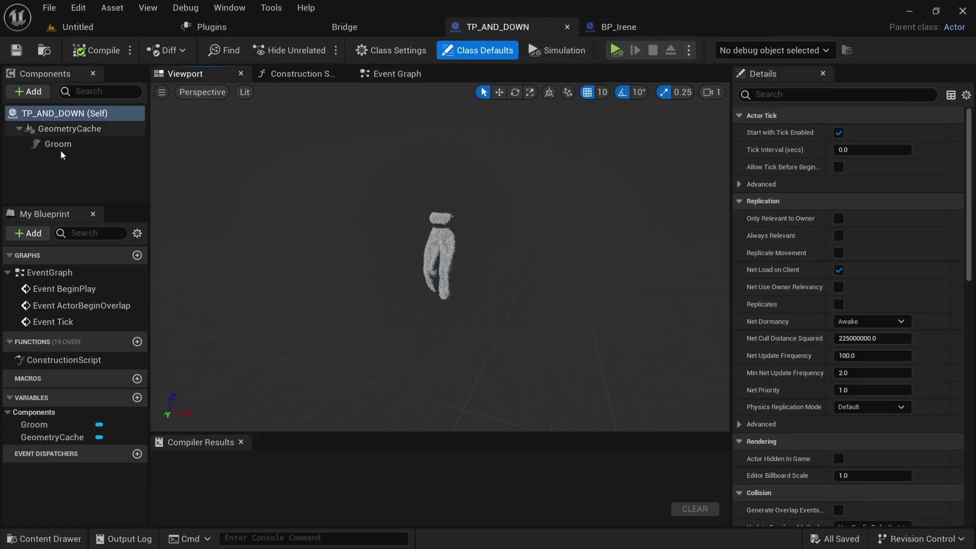
pyautogui.click(60, 144)
pyautogui.keyDown('alt'); pyautogui.moveTo(392, 236); pyautogui.dragTo(868, 425, button='right'); pyautogui.keyUp('alt')
pyautogui.scroll(-8, 839, 417)
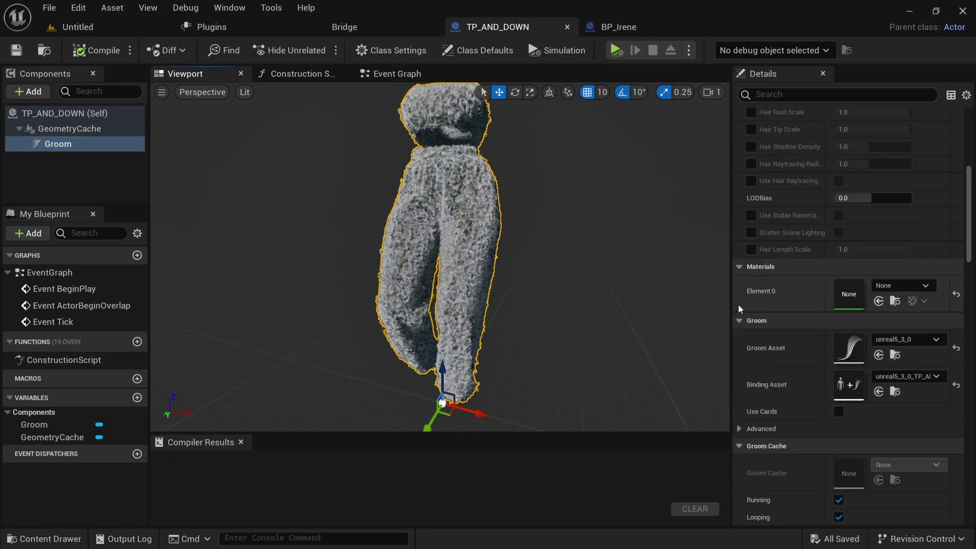
pyautogui.click(917, 287)
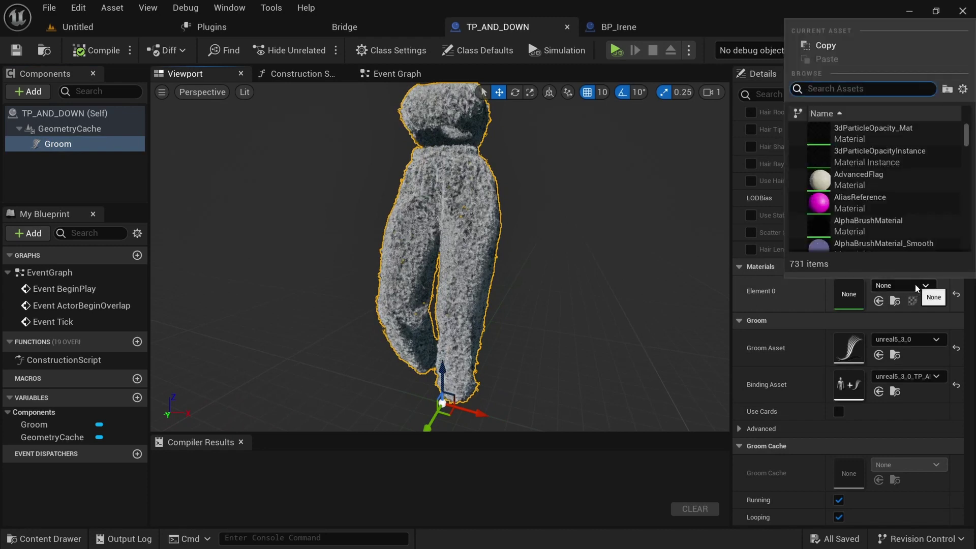
pyautogui.write('mi_')
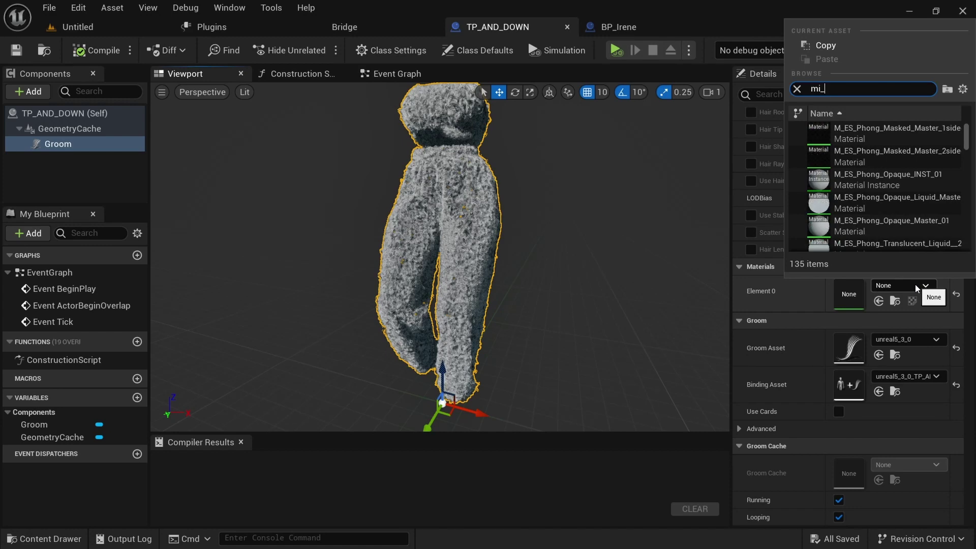
pyautogui.write('hair')
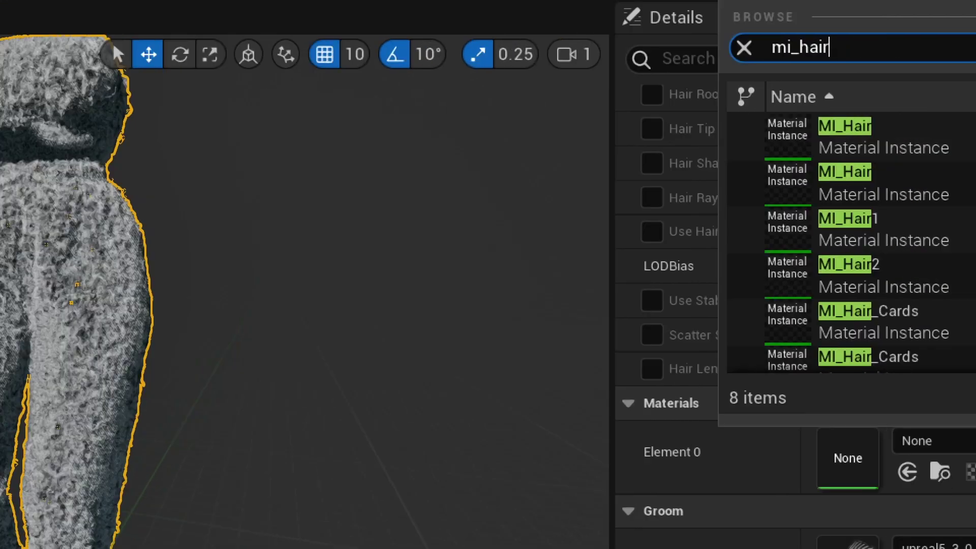
pyautogui.moveTo(802, 131)
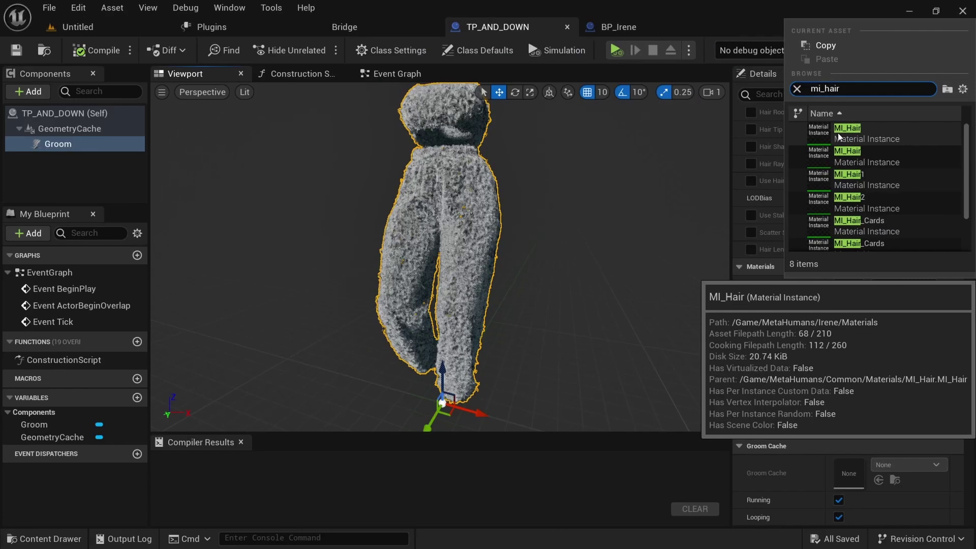
pyautogui.click(488, 144)
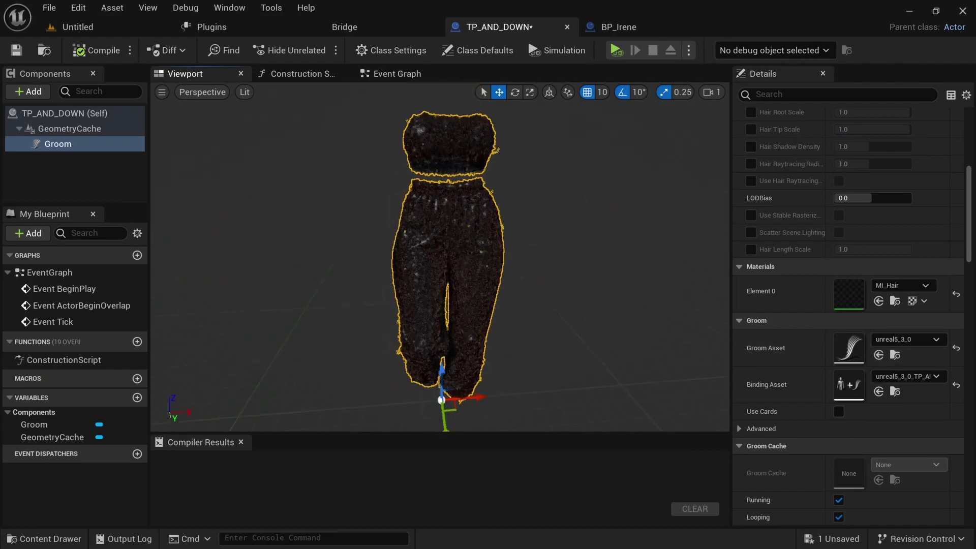
# Step: Examine the fur with its hair material up close and as a whole, and compile and save the Blueprint
pyautogui.keyDown('alt'); pyautogui.moveTo(440, 257); pyautogui.dragTo(336, 280); pyautogui.keyUp('alt')
pyautogui.scroll(5, 440, 256)
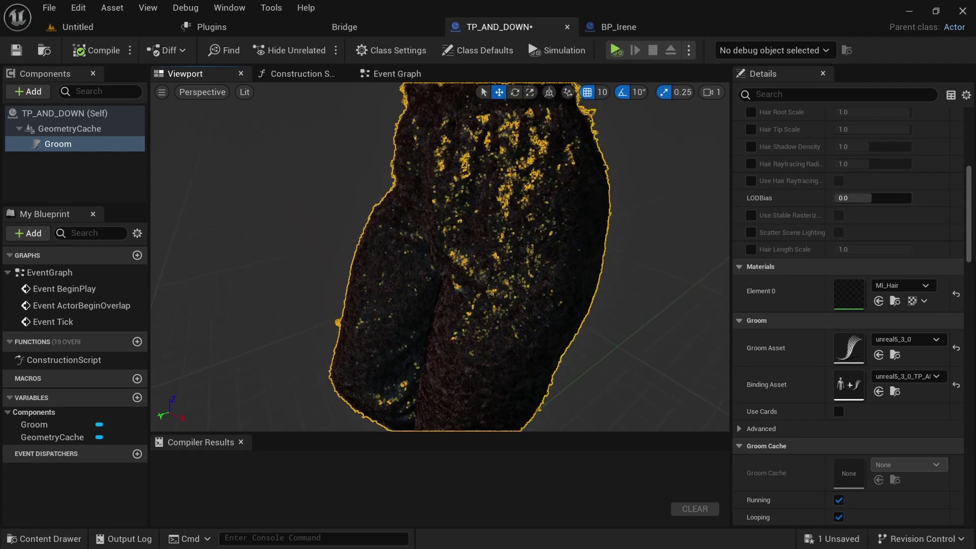
pyautogui.scroll(3, 441, 257)
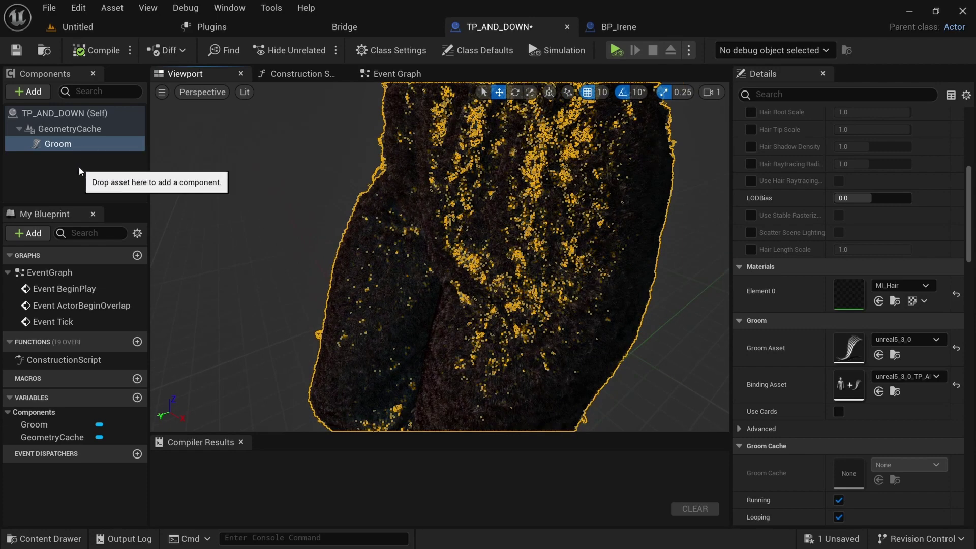
pyautogui.click(67, 162)
pyautogui.keyDown('alt'); pyautogui.moveTo(440, 257); pyautogui.dragTo(519, 224); pyautogui.keyUp('alt')
pyautogui.scroll(-6, 441, 256)
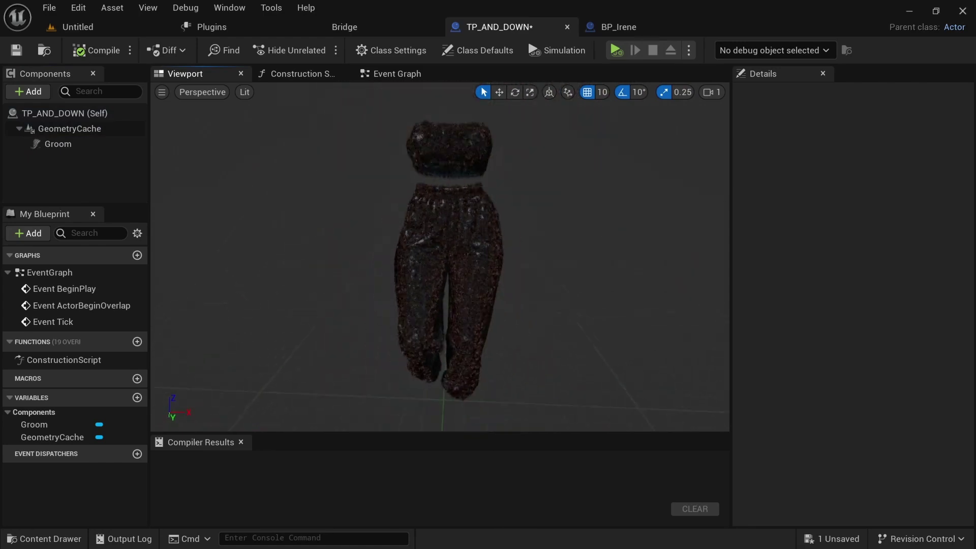
pyautogui.click(100, 53)
pyautogui.click(16, 50)
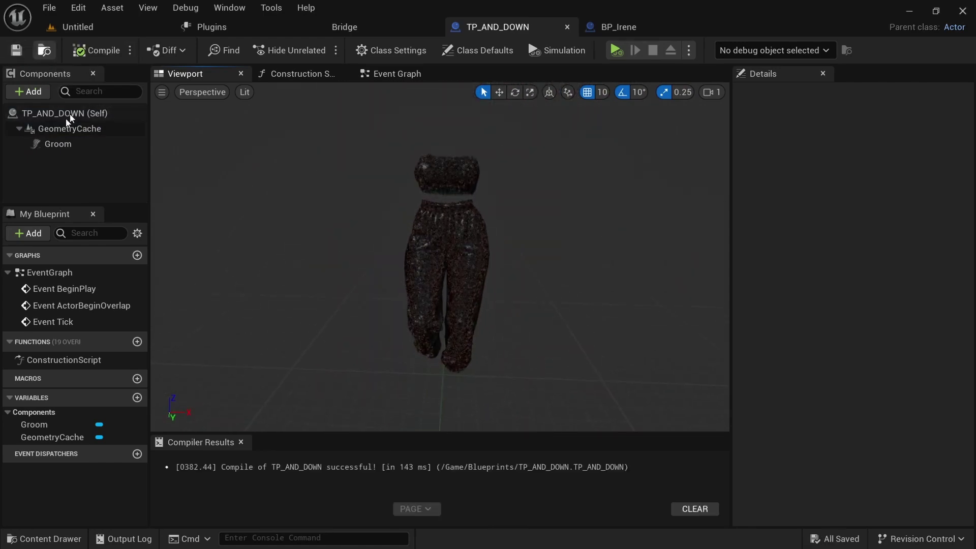
# Step: Enable the Groom component's Hair Width override, set it to about 0.042, and compile and save the Blueprint
pyautogui.click(72, 145)
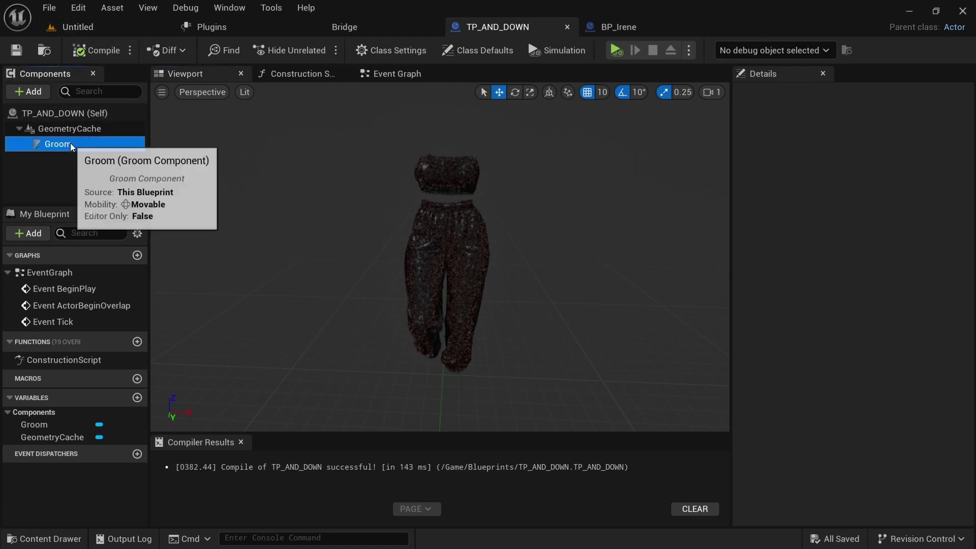
pyautogui.scroll(-3, 790, 356)
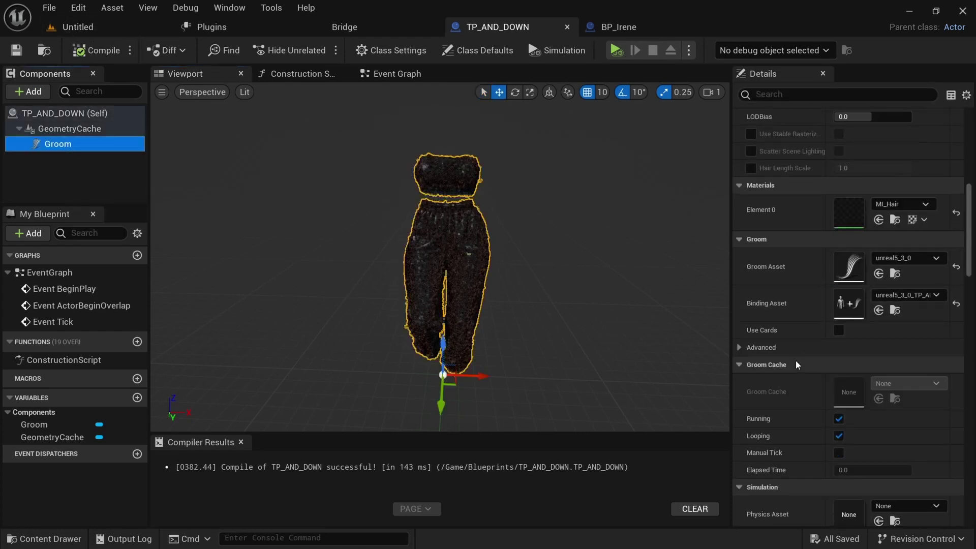
pyautogui.scroll(-1, 795, 360)
pyautogui.scroll(8, 795, 361)
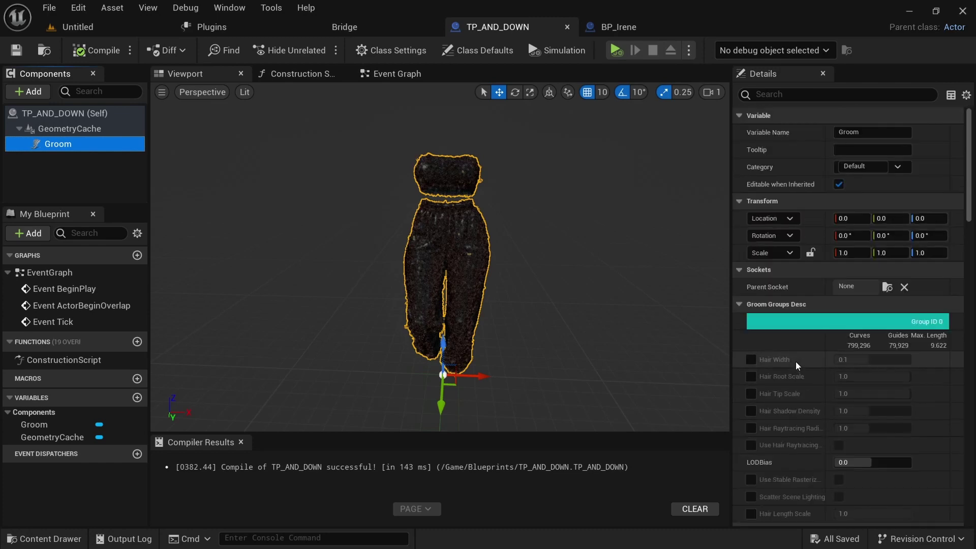
pyautogui.scroll(-2, 795, 361)
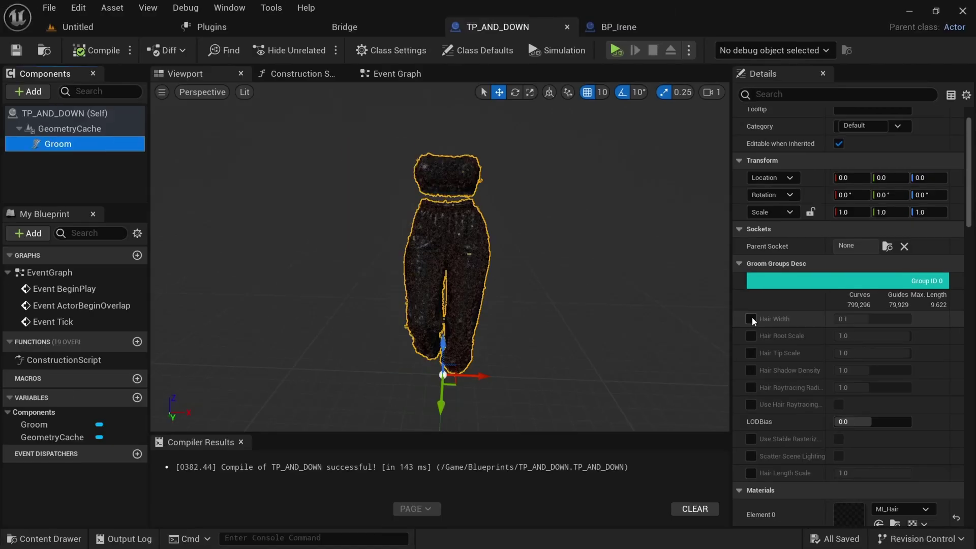
pyautogui.click(753, 320)
pyautogui.keyDown('alt'); pyautogui.moveTo(502, 258); pyautogui.dragTo(555, 258, button='right'); pyautogui.keyUp('alt')
pyautogui.keyDown('alt'); pyautogui.moveTo(501, 257); pyautogui.dragTo(440, 260); pyautogui.keyUp('alt')
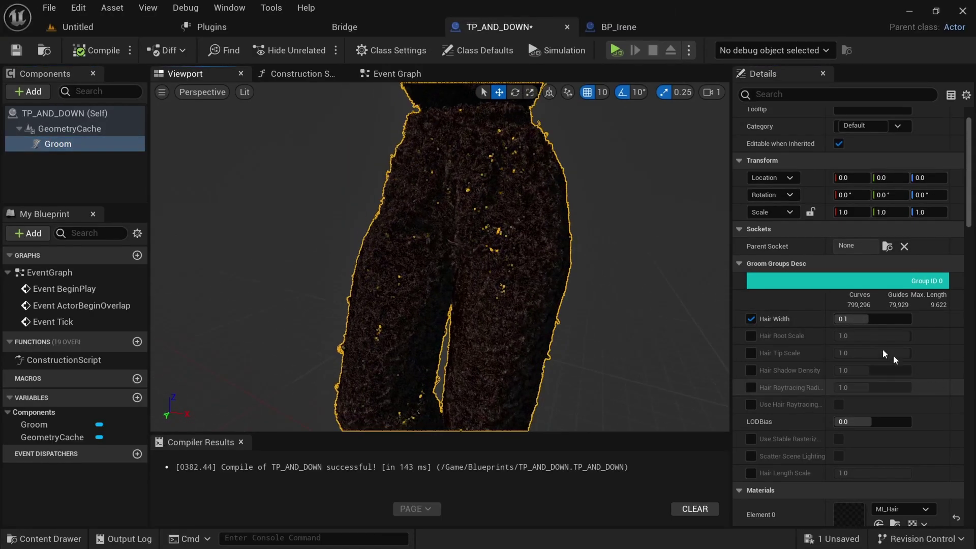
pyautogui.click(851, 320)
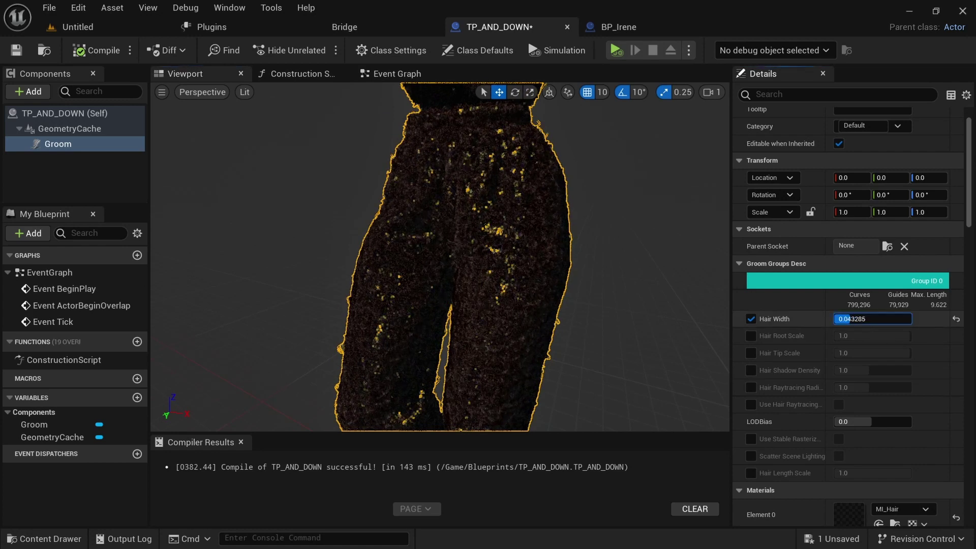
pyautogui.press('Return')
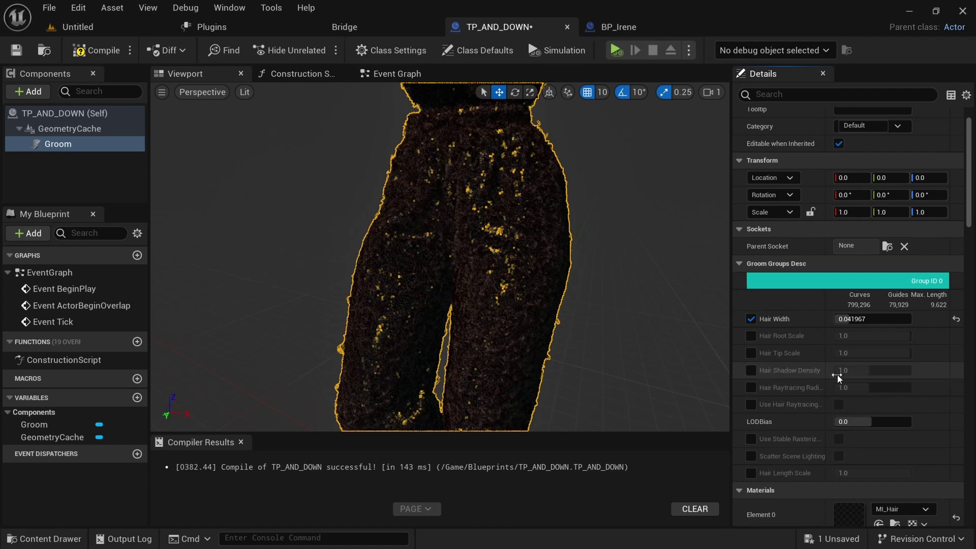
pyautogui.click(77, 50)
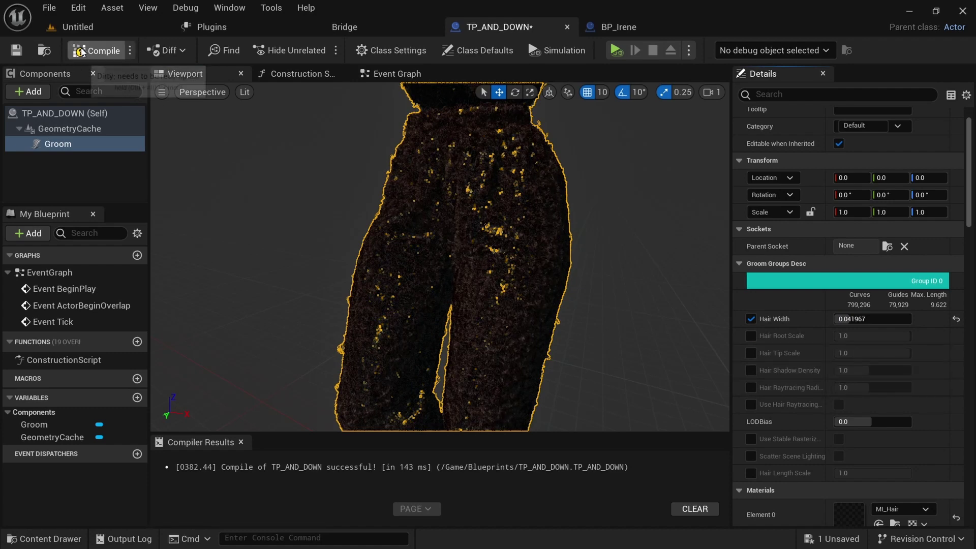
pyautogui.click(16, 50)
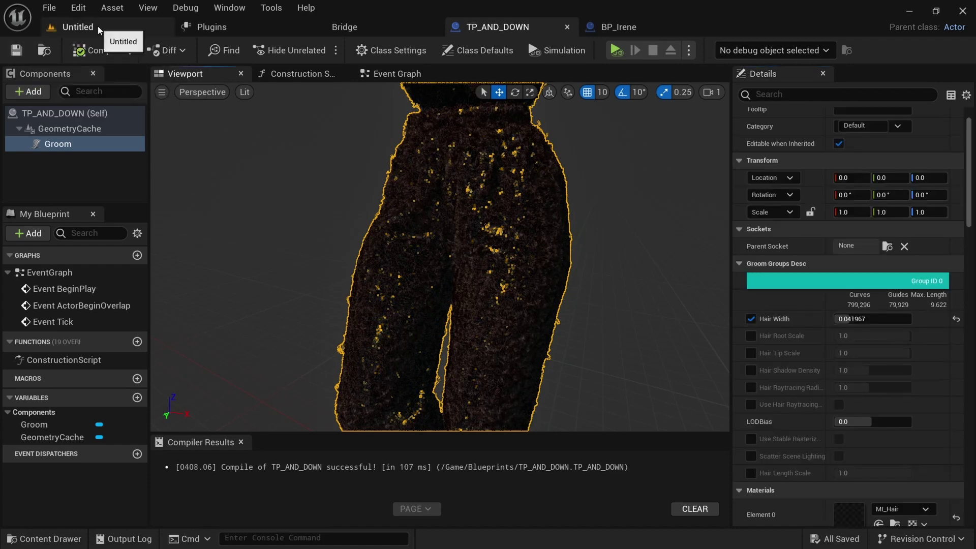
# Step: Return to the level and examine the fur on the TP_AND_DOWN2 garment from several distances and angles
pyautogui.click(84, 27)
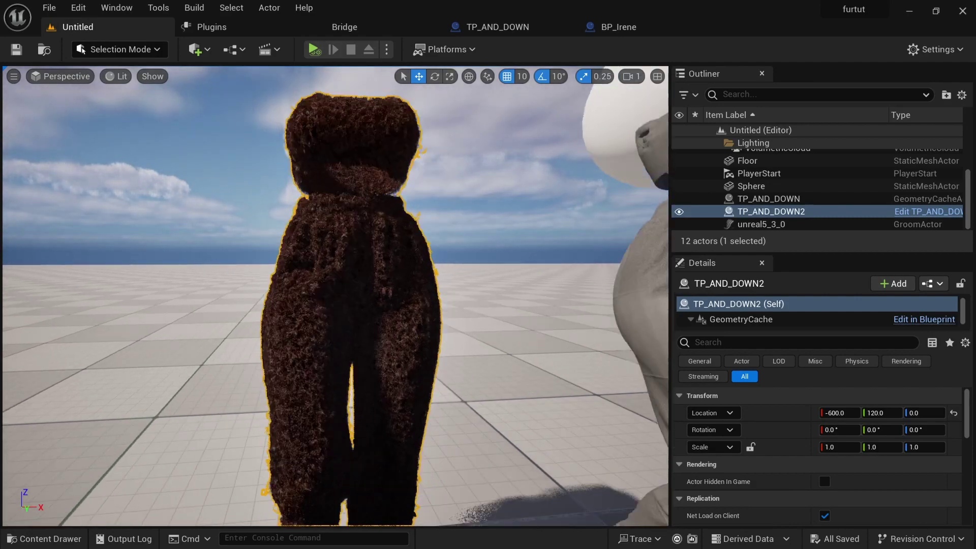
pyautogui.scroll(-3, 335, 296)
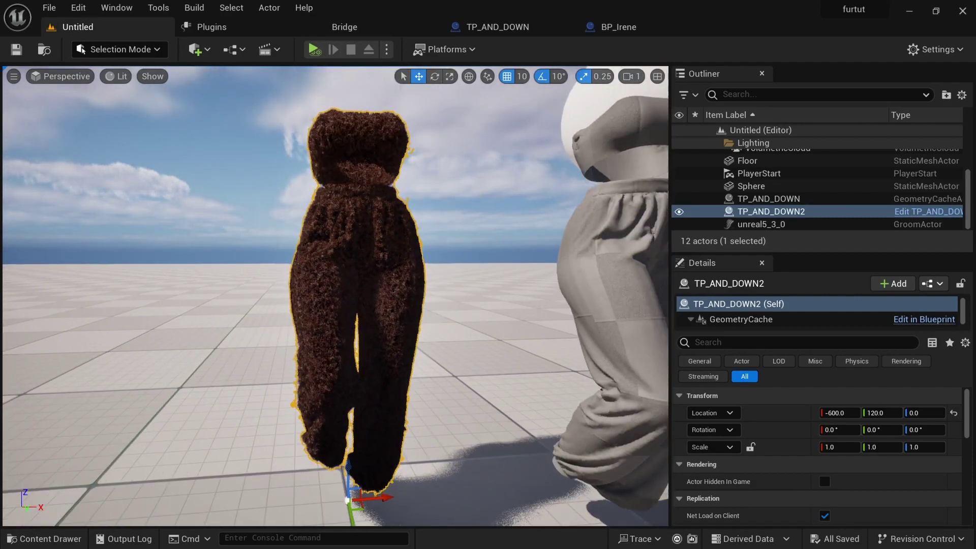
pyautogui.scroll(4, 336, 296)
pyautogui.keyDown('alt'); pyautogui.moveTo(335, 296); pyautogui.dragTo(430, 338); pyautogui.keyUp('alt')
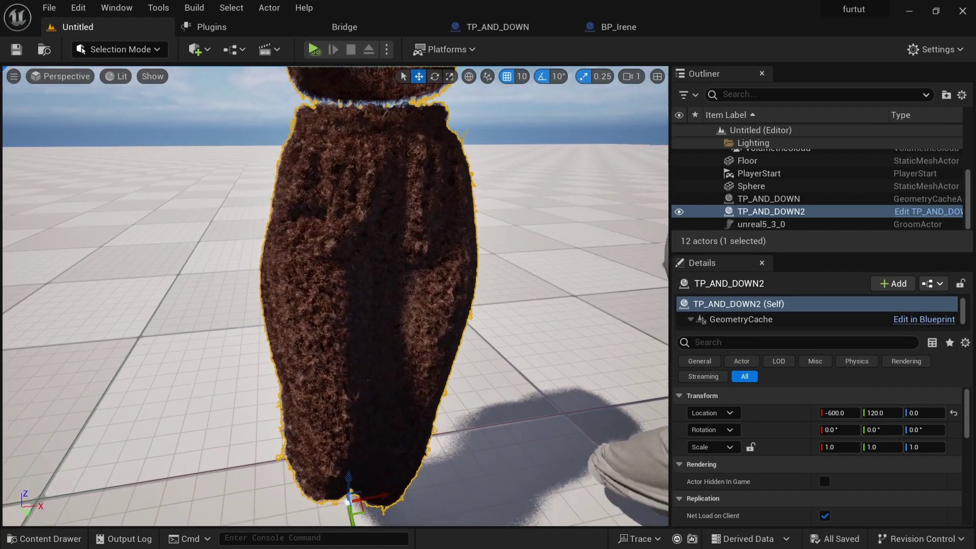
pyautogui.keyDown('alt'); pyautogui.moveTo(429, 338); pyautogui.dragTo(366, 338, button='right'); pyautogui.keyUp('alt')
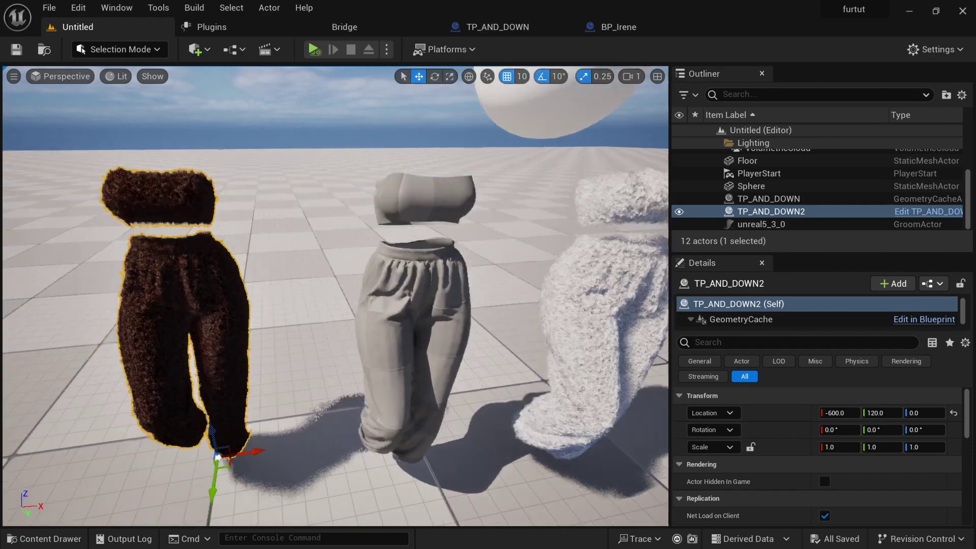
# Step: Inspect the dark fur on TP_AND_DOWN2 up close and from the side, alongside the plain and white garments
pyautogui.keyDown('alt'); pyautogui.moveTo(366, 338); pyautogui.dragTo(473, 315, button='middle'); pyautogui.keyUp('alt')
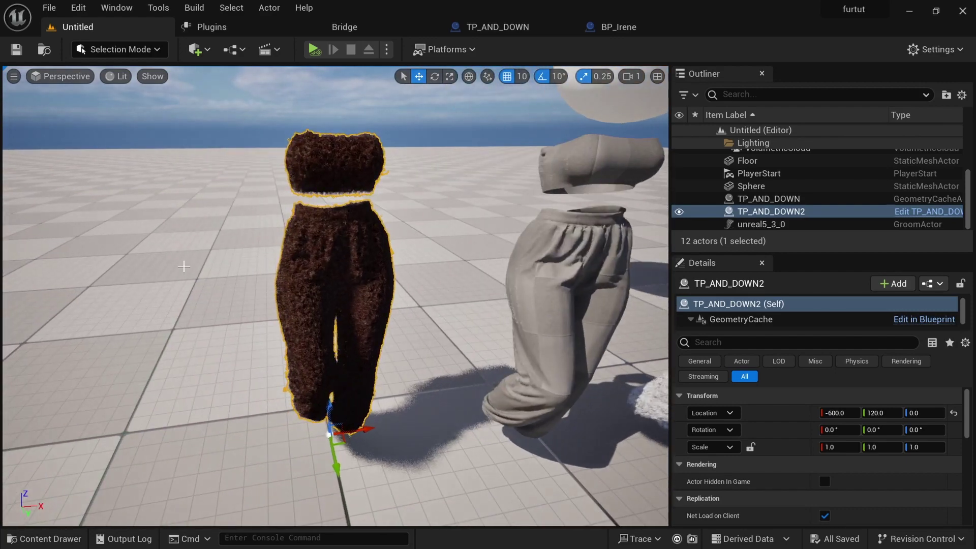
pyautogui.keyDown('alt'); pyautogui.moveTo(397, 325); pyautogui.dragTo(437, 326, button='right'); pyautogui.keyUp('alt')
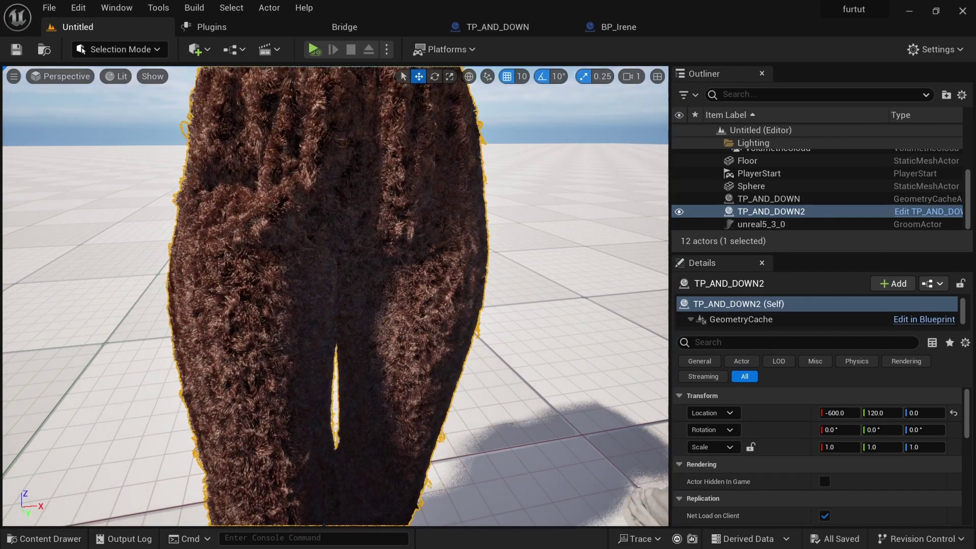
pyautogui.keyDown('alt'); pyautogui.moveTo(326, 325); pyautogui.dragTo(424, 294); pyautogui.keyUp('alt')
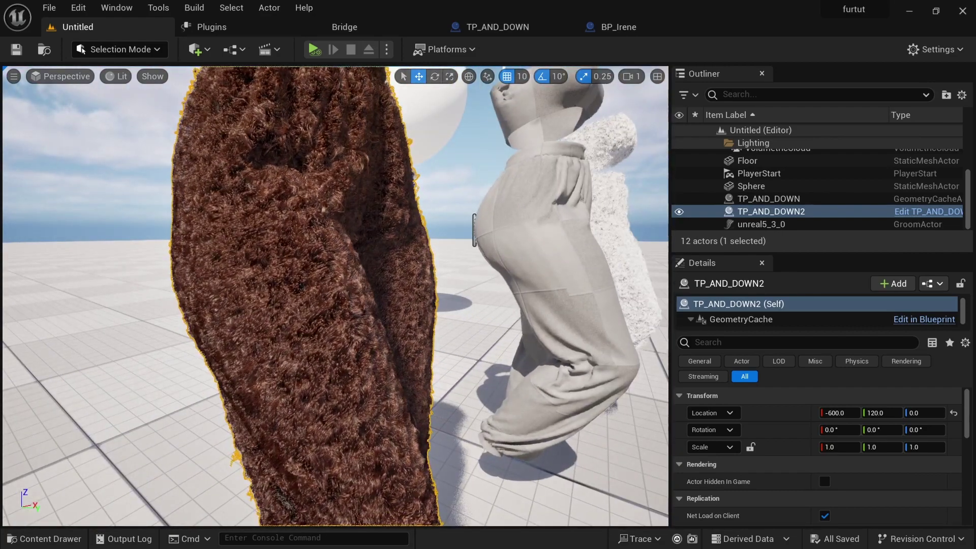
pyautogui.keyDown('alt'); pyautogui.moveTo(335, 305); pyautogui.dragTo(292, 305, button='right'); pyautogui.keyUp('alt')
pyautogui.keyDown('alt'); pyautogui.moveTo(335, 305); pyautogui.dragTo(313, 311); pyautogui.keyUp('alt')
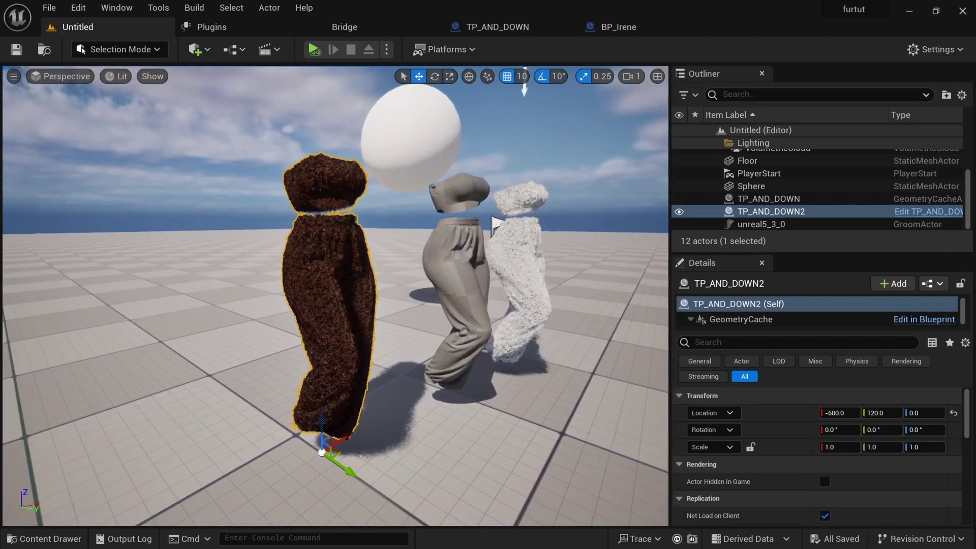
# Step: Check the Hair component's width settings in BP_Irene, set the TP_AND_DOWN Groom's Hair Width to about 0.022, and save the Blueprint
pyautogui.click(595, 29)
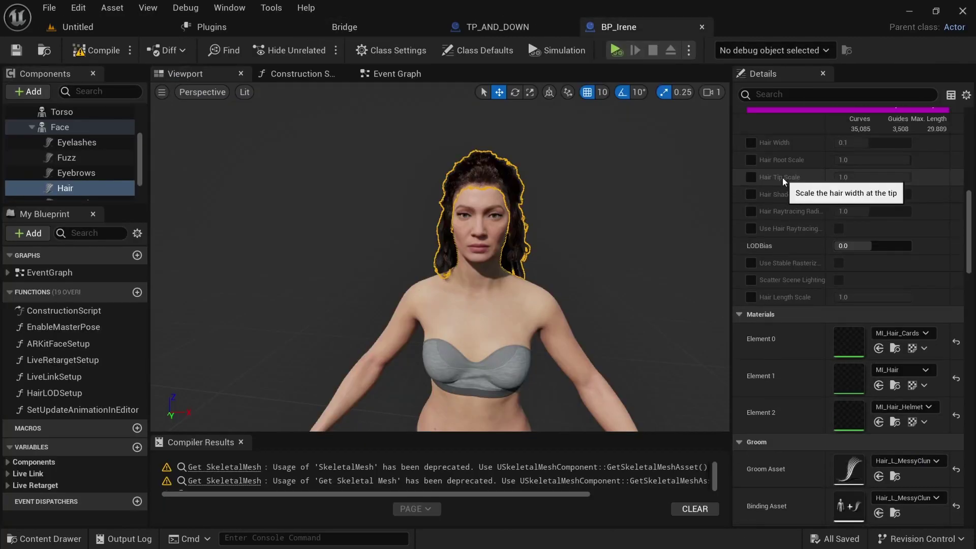
pyautogui.click(503, 29)
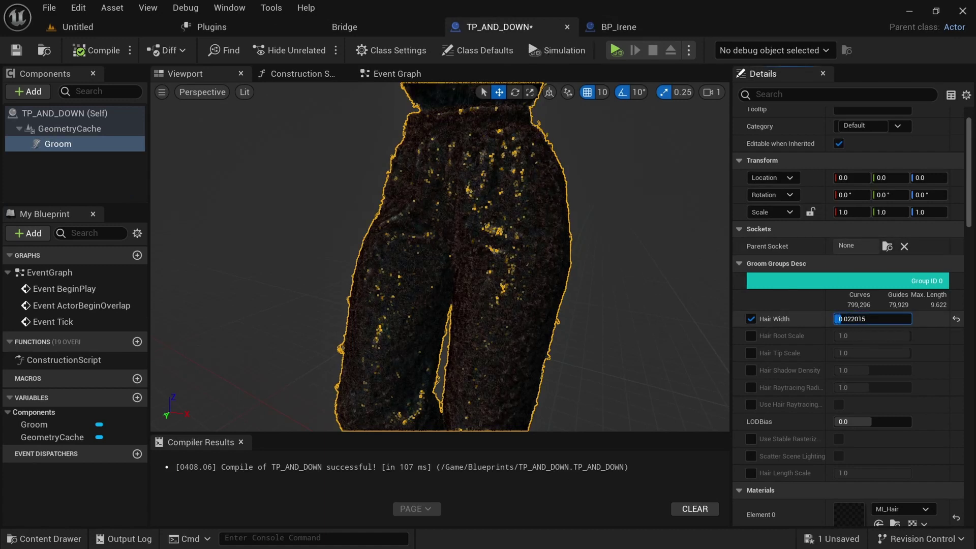
pyautogui.moveTo(842, 319); pyautogui.dragTo(841, 319)
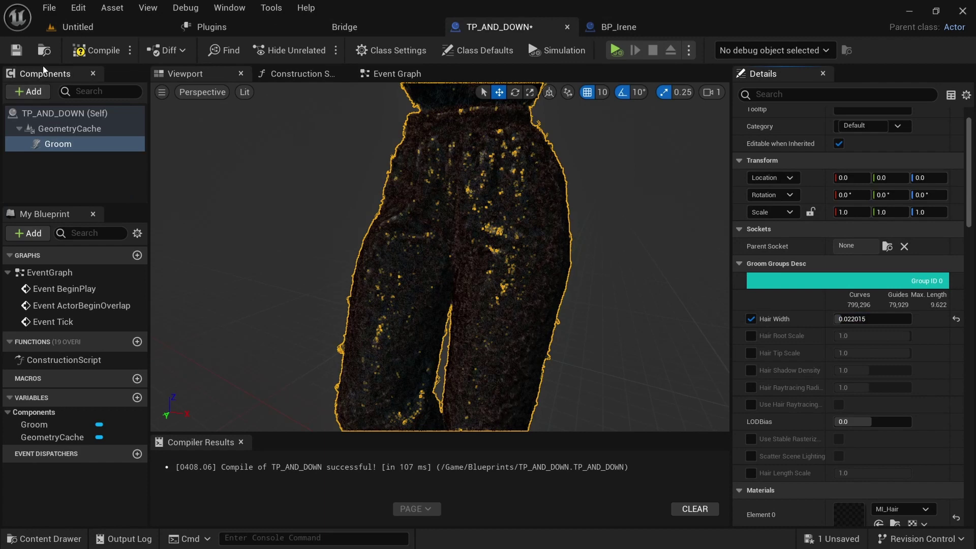
pyautogui.click(16, 50)
# Step: Return to the level and examine how the thinner hair strands look on TP_AND_DOWN2, close up and at full length
pyautogui.click(77, 26)
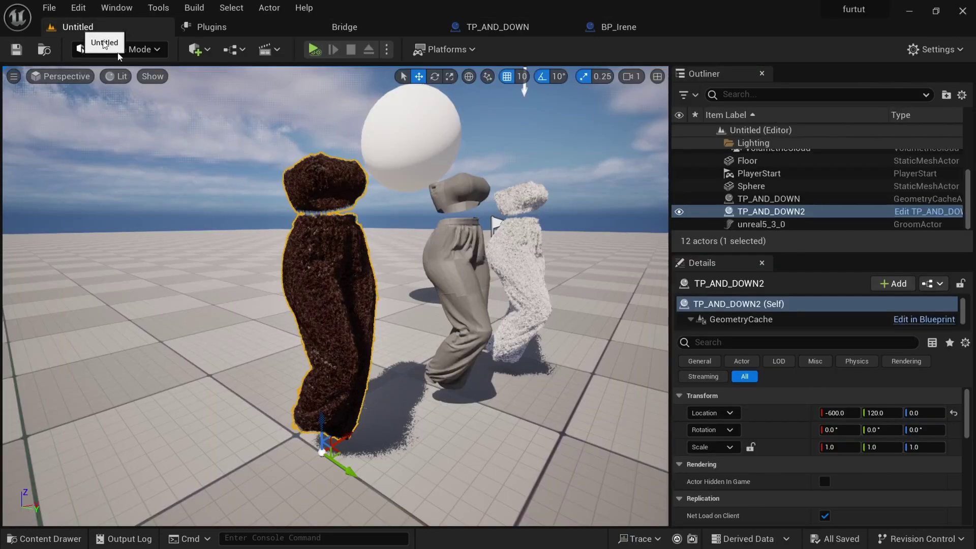
pyautogui.press('w')
pyautogui.moveTo(336, 296); pyautogui.dragTo(361, 296, button='right')
pyautogui.press('w')
pyautogui.press('s')
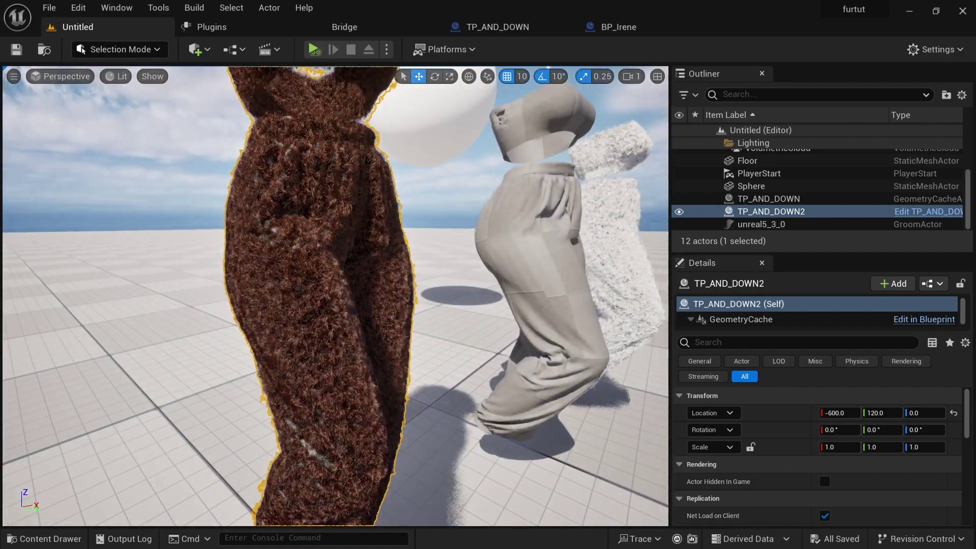
pyautogui.scroll(-10, 290, 274)
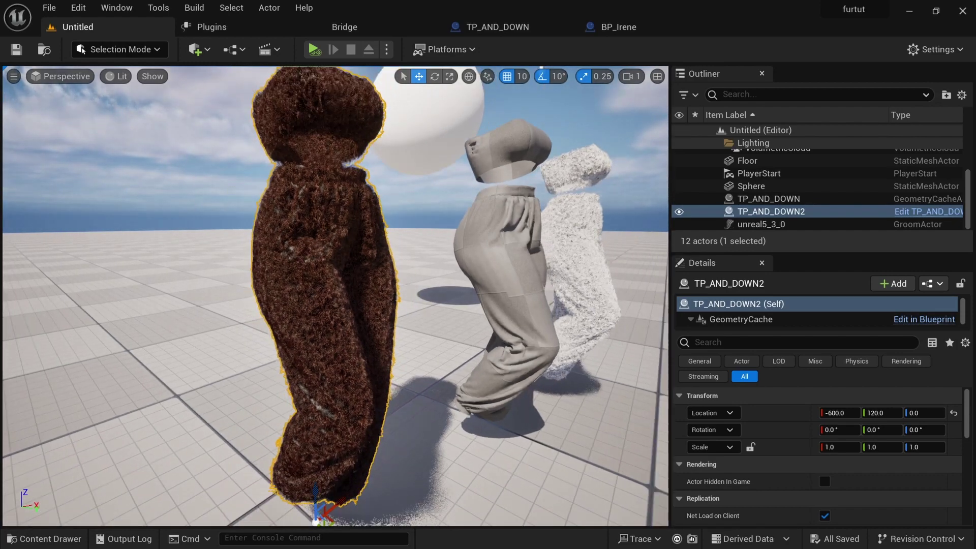
# Step: Play the level in the editor and examine the animated fur garment in motion from several angles
pyautogui.click(313, 49)
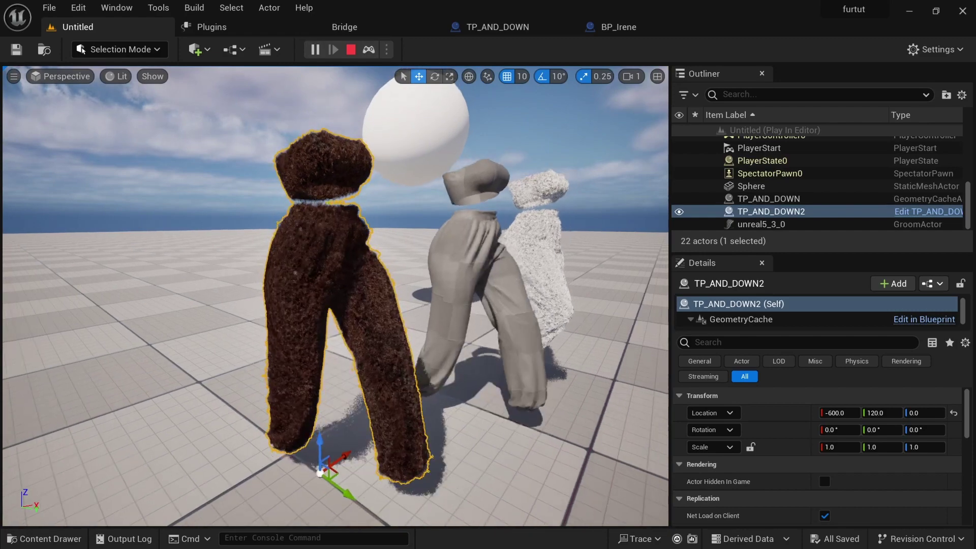
pyautogui.keyDown('alt'); pyautogui.moveTo(336, 305); pyautogui.dragTo(305, 316); pyautogui.keyUp('alt')
pyautogui.keyDown('alt'); pyautogui.moveTo(356, 374); pyautogui.dragTo(428, 359); pyautogui.keyUp('alt')
pyautogui.keyDown('alt'); pyautogui.moveTo(427, 359); pyautogui.dragTo(402, 359, button='right'); pyautogui.keyUp('alt')
pyautogui.scroll(-3, 448, 352)
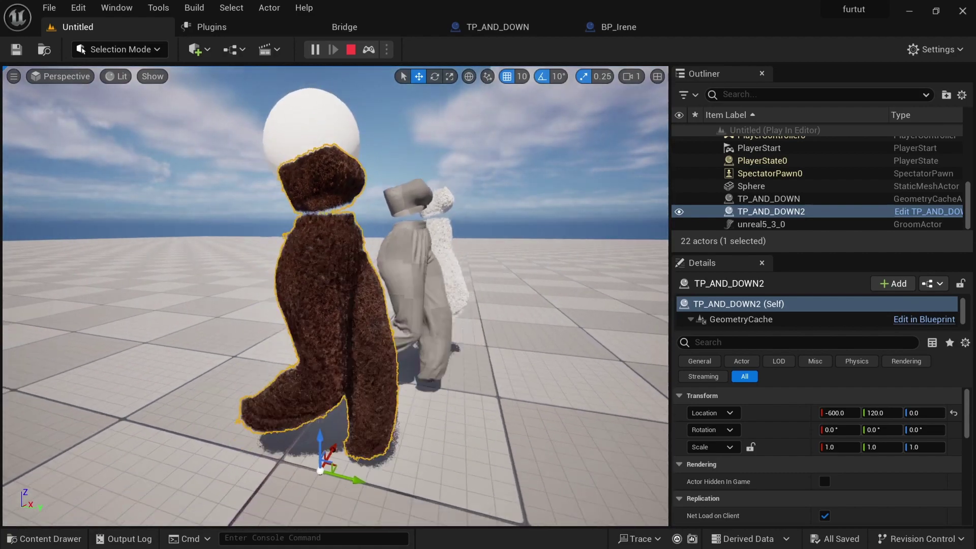